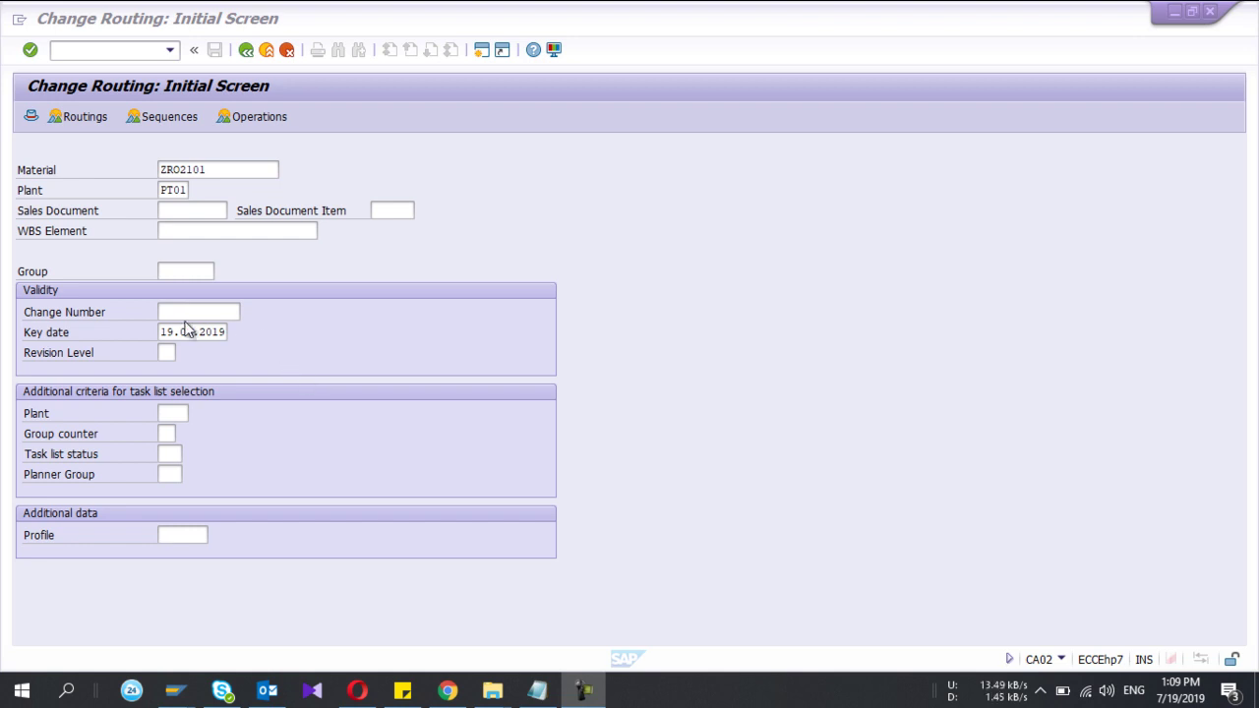
Start transaction CA01 to create a new routing
left_click(64, 50)
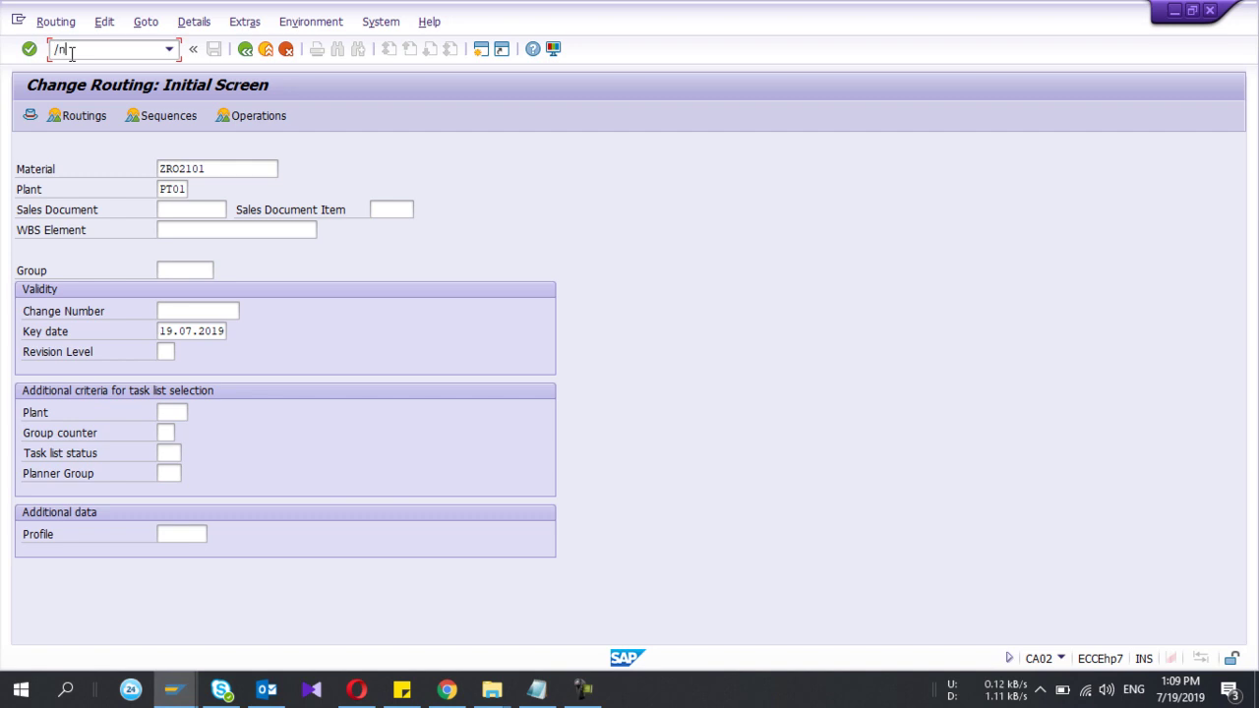
type("/nca01")
key("Return")
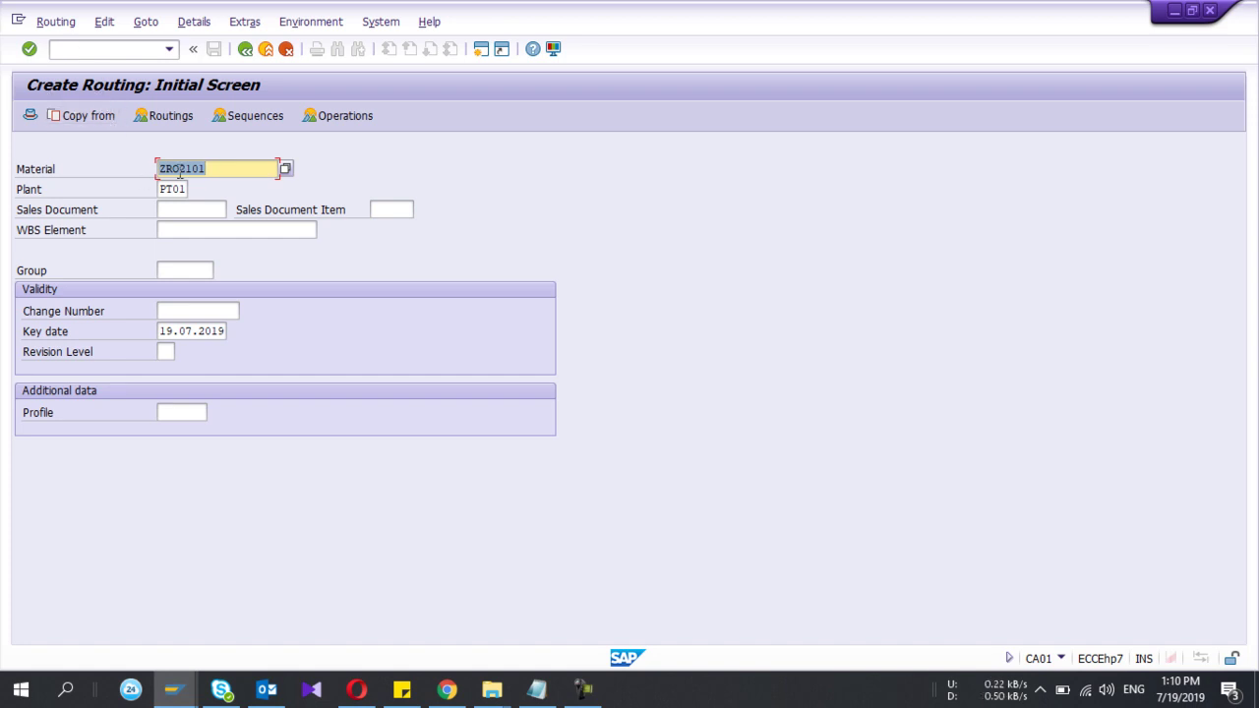
Go to the routing header details for material ZRO2101 in plant PT01 with key date 19.07.2019
left_click(193, 172)
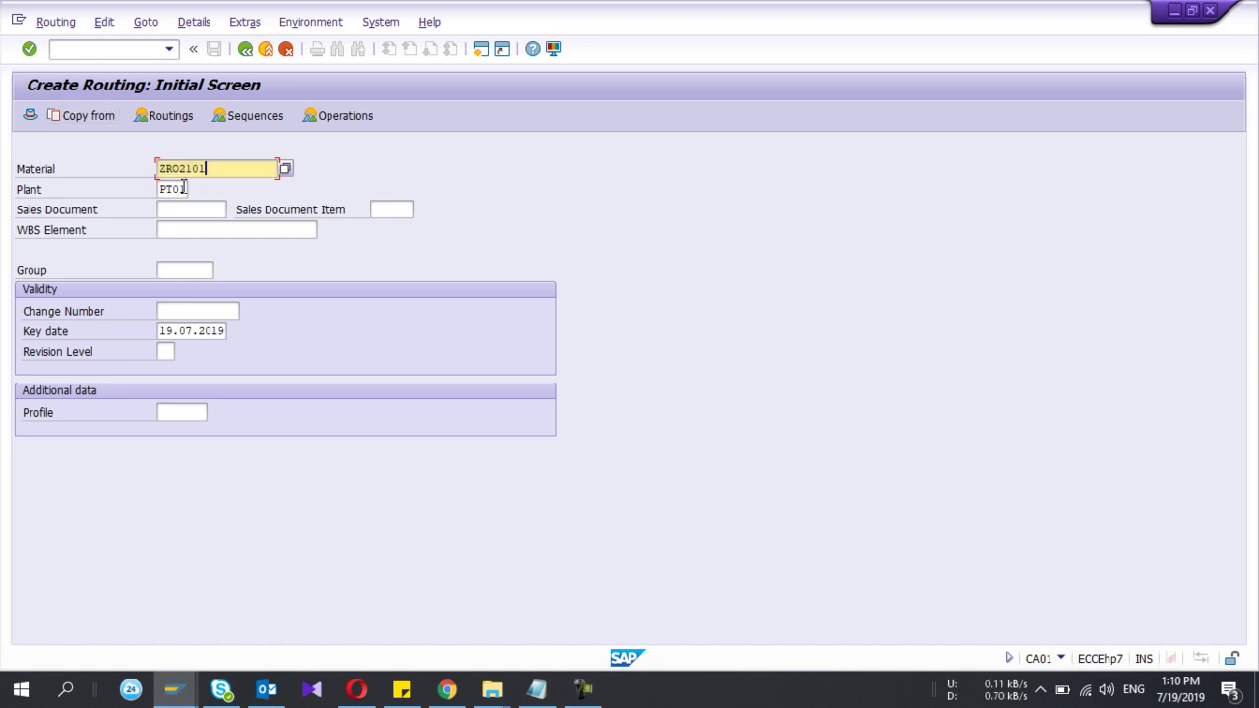
left_click(183, 189)
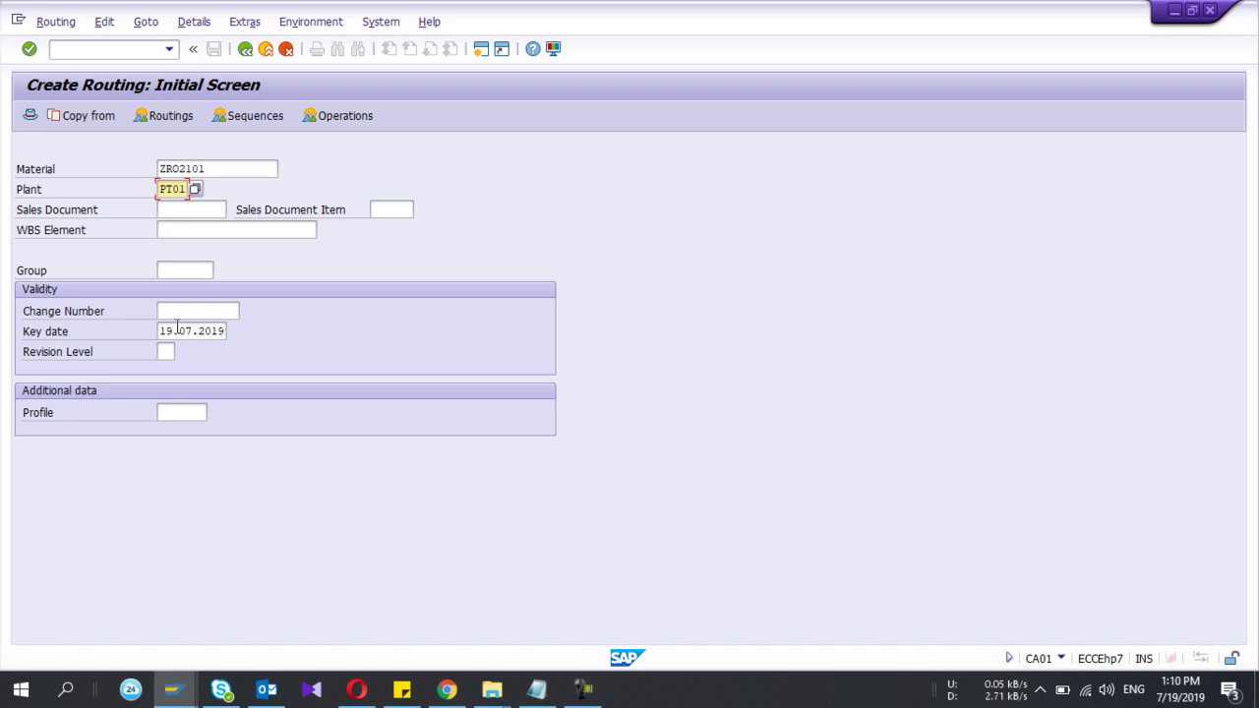
left_click(178, 330)
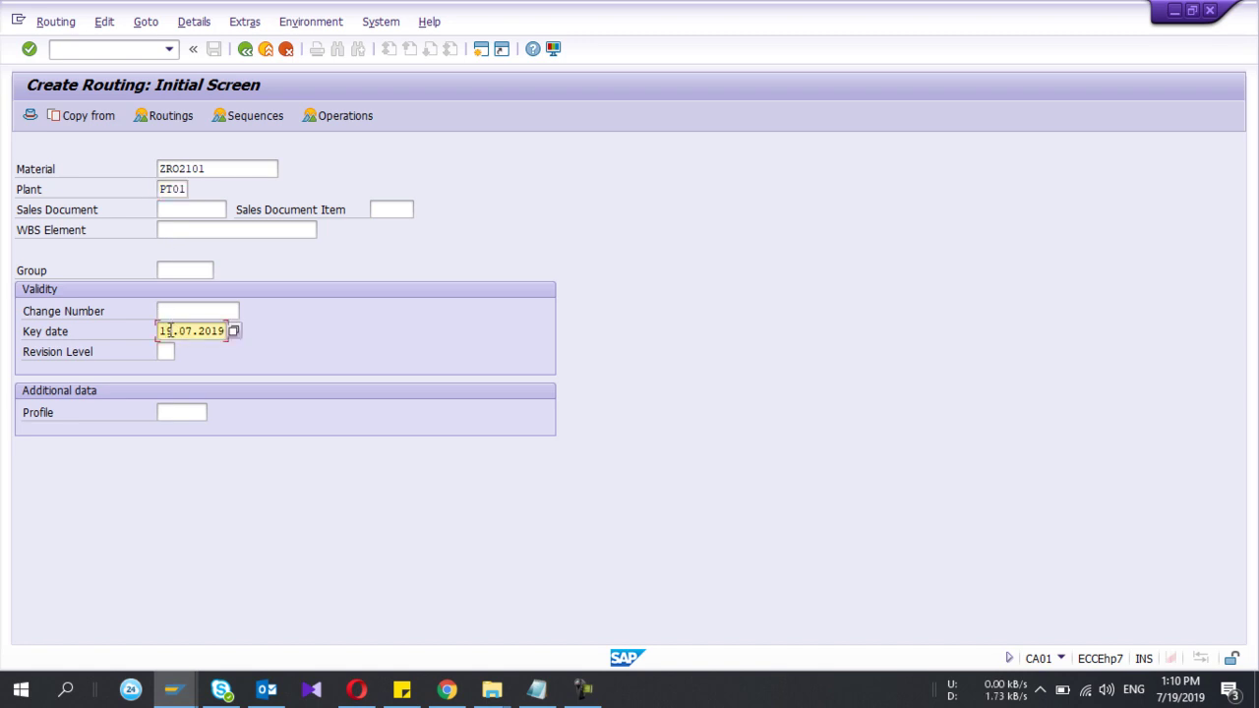
left_click(234, 331)
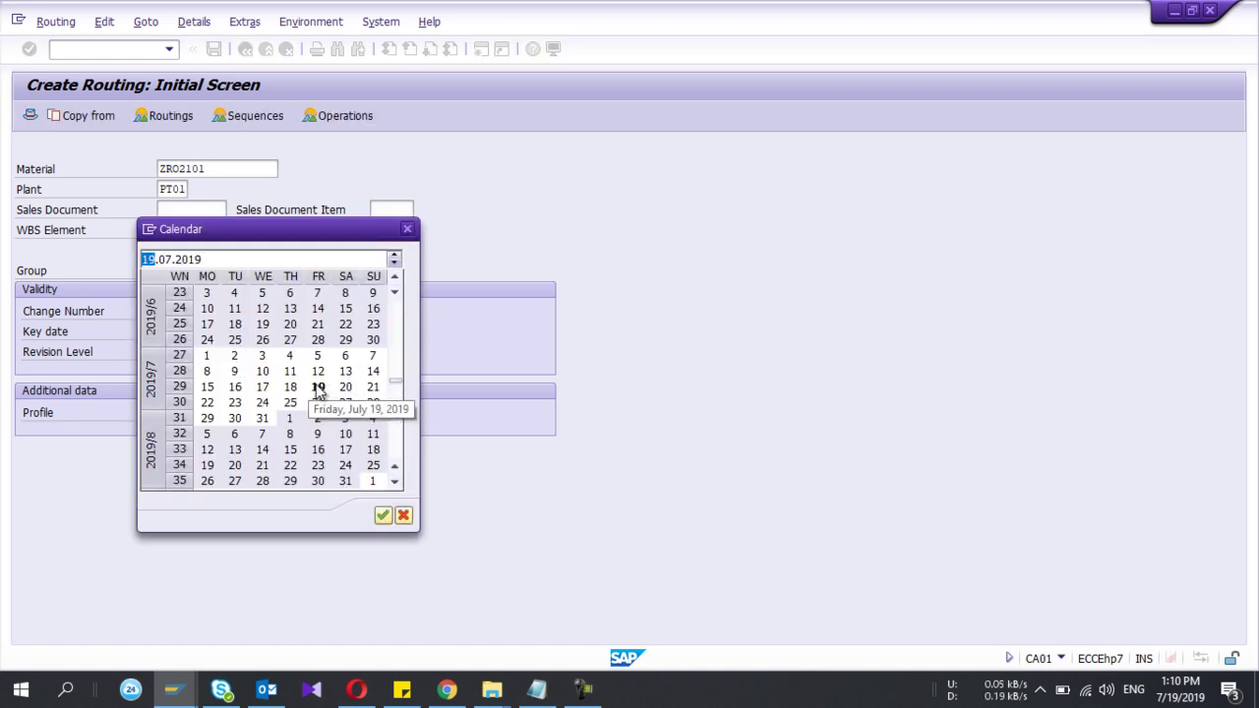
left_click(407, 231)
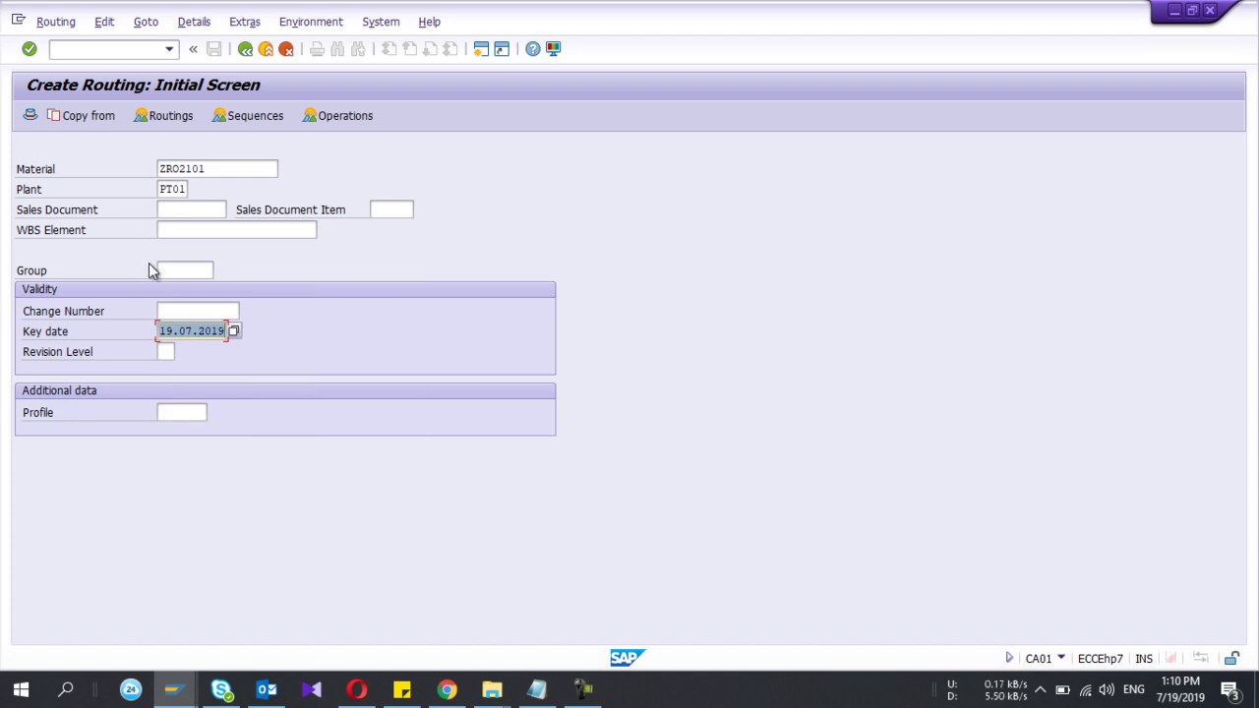
key("Return")
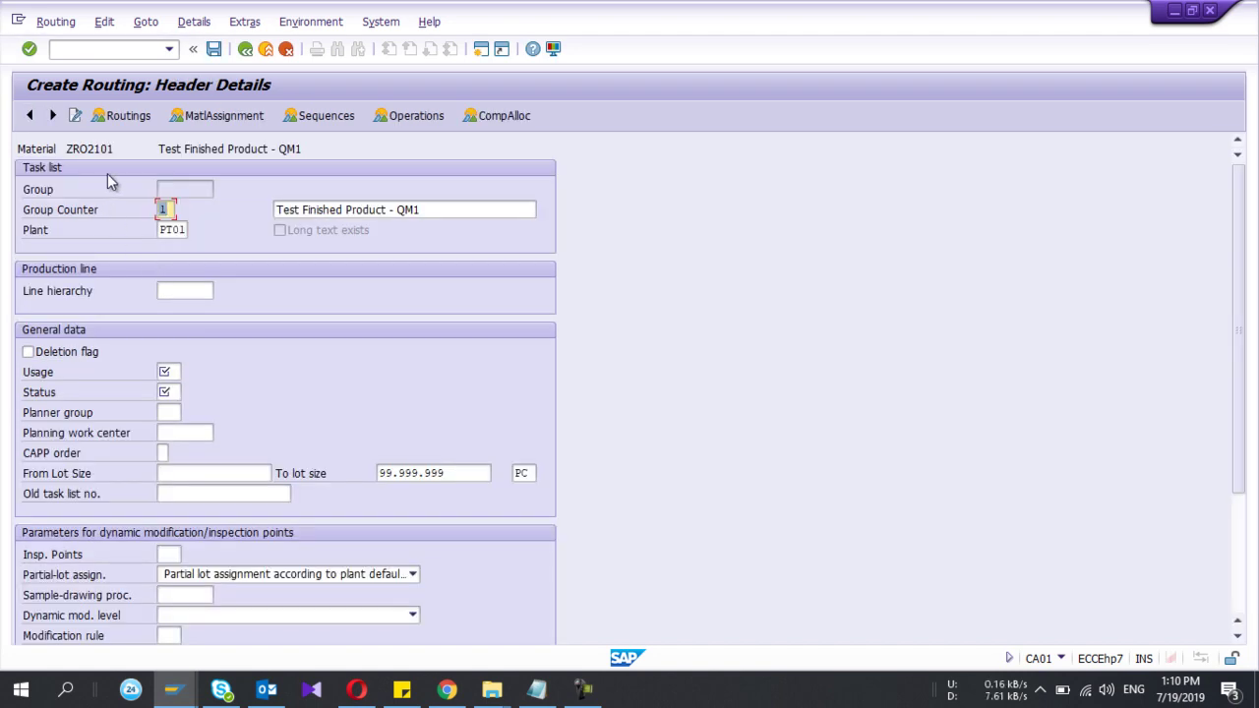
Set the routing header's usage to 1 (Production) and its status to 4 (Released (general))
scroll(163, 265, "down", 1)
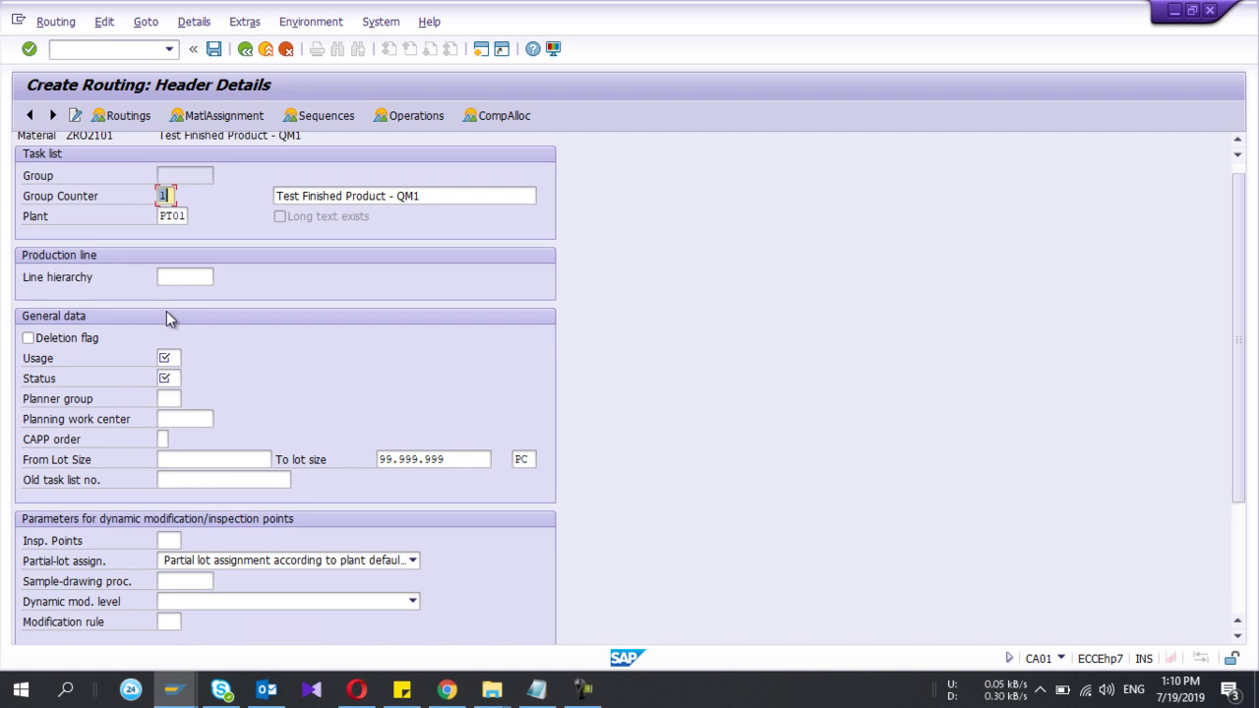
left_click(172, 359)
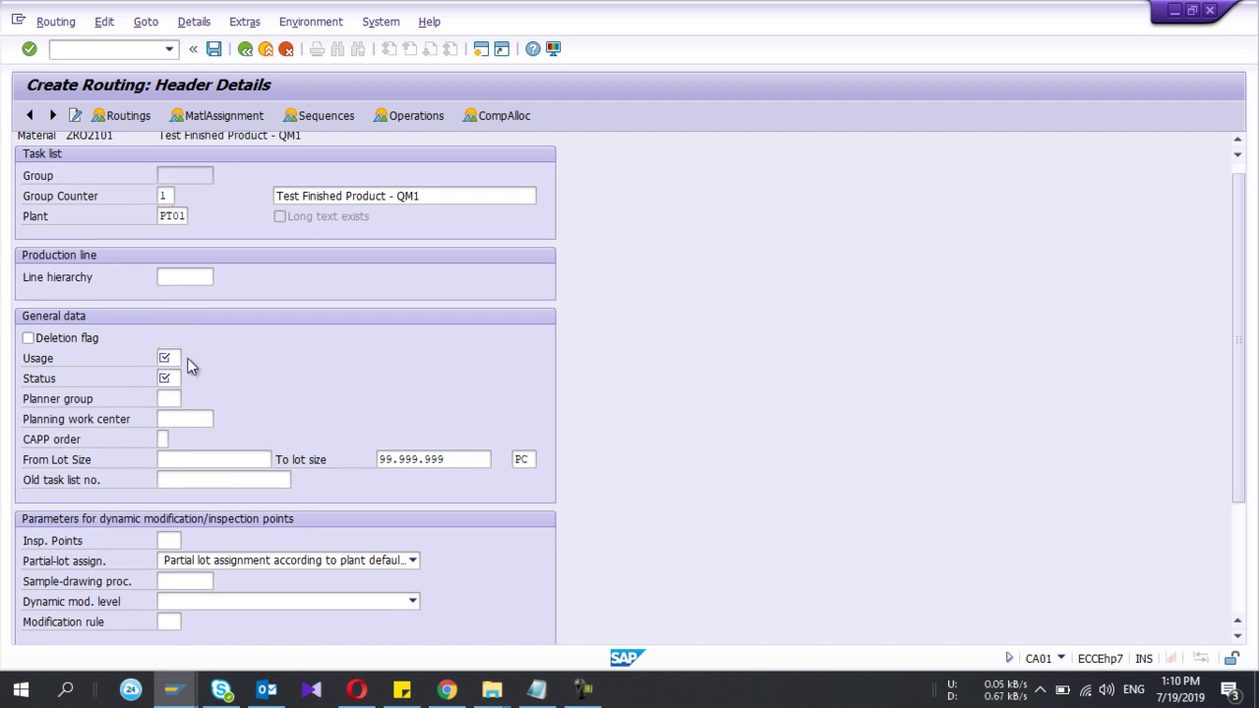
left_click(190, 360)
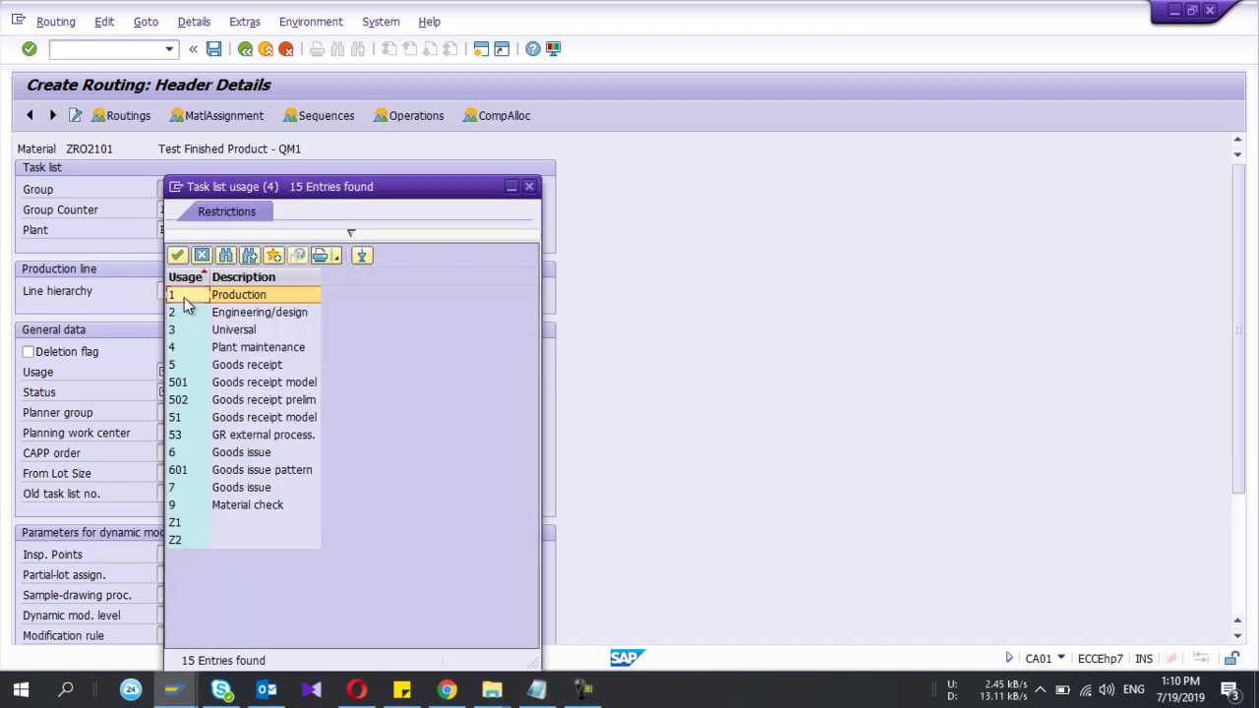
double_click(183, 298)
scroll(187, 300, "down", 2)
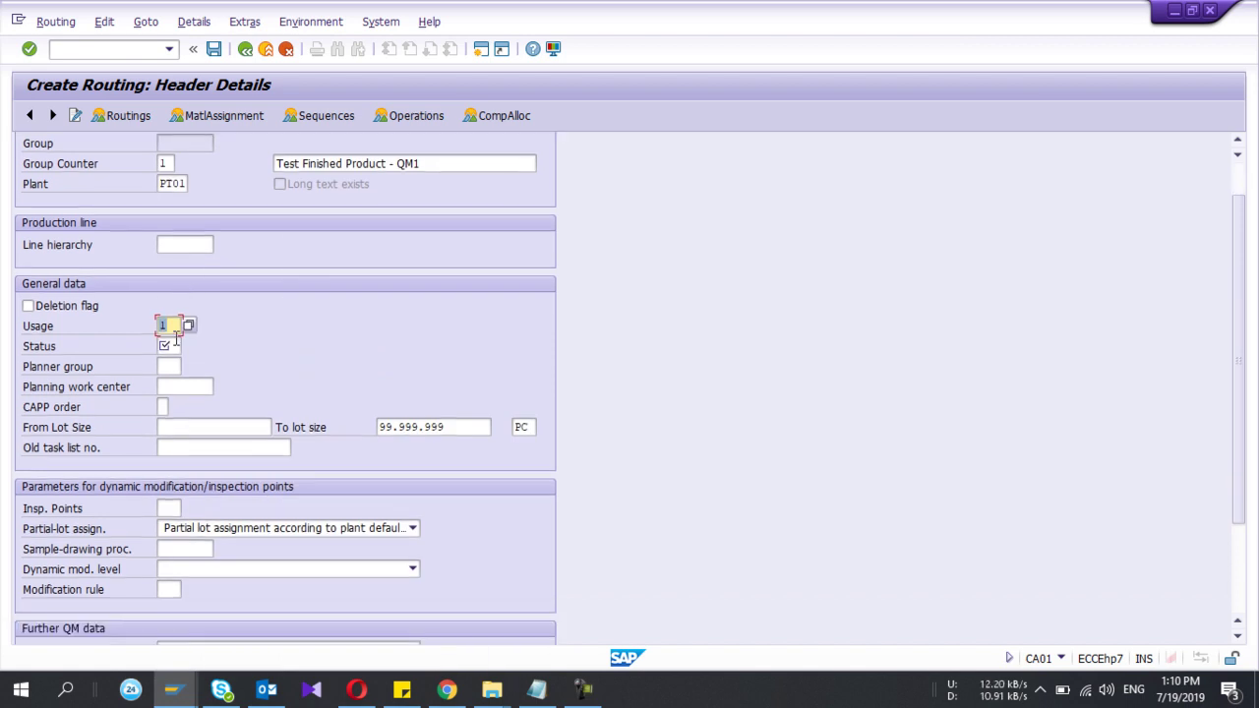
left_click(191, 347)
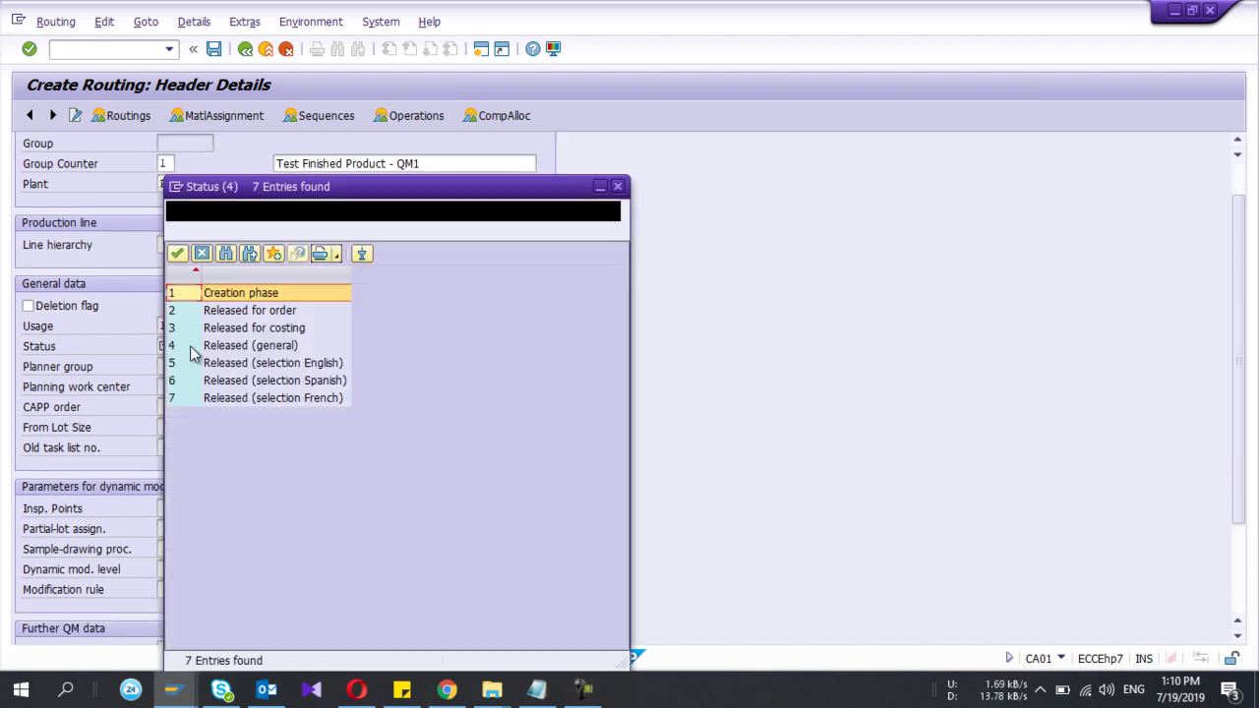
double_click(177, 348)
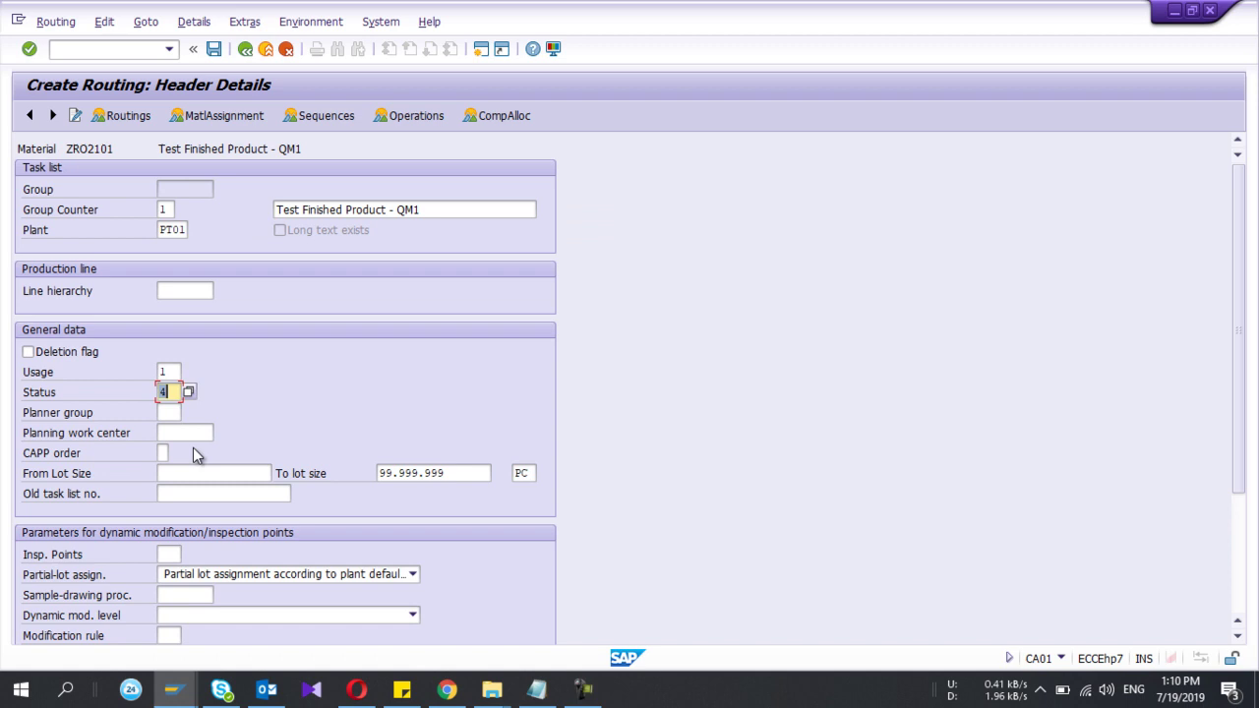
scroll(193, 447, "down", 3)
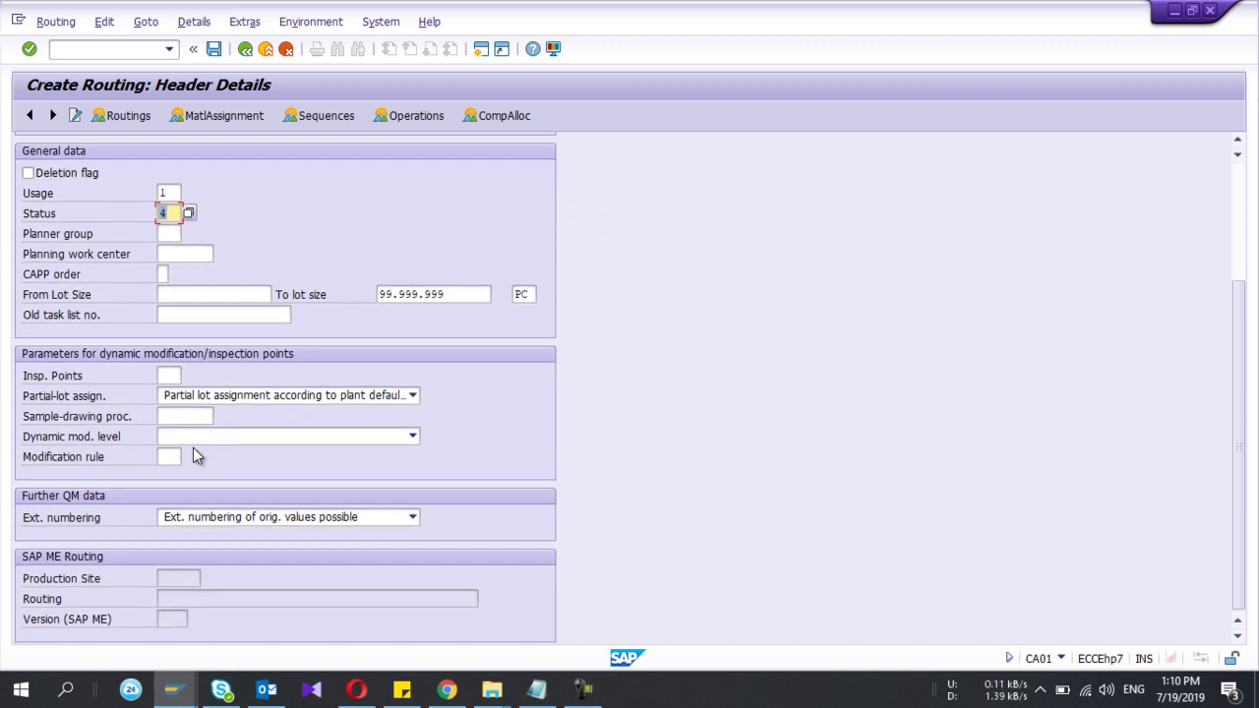
scroll(193, 448, "up", 3)
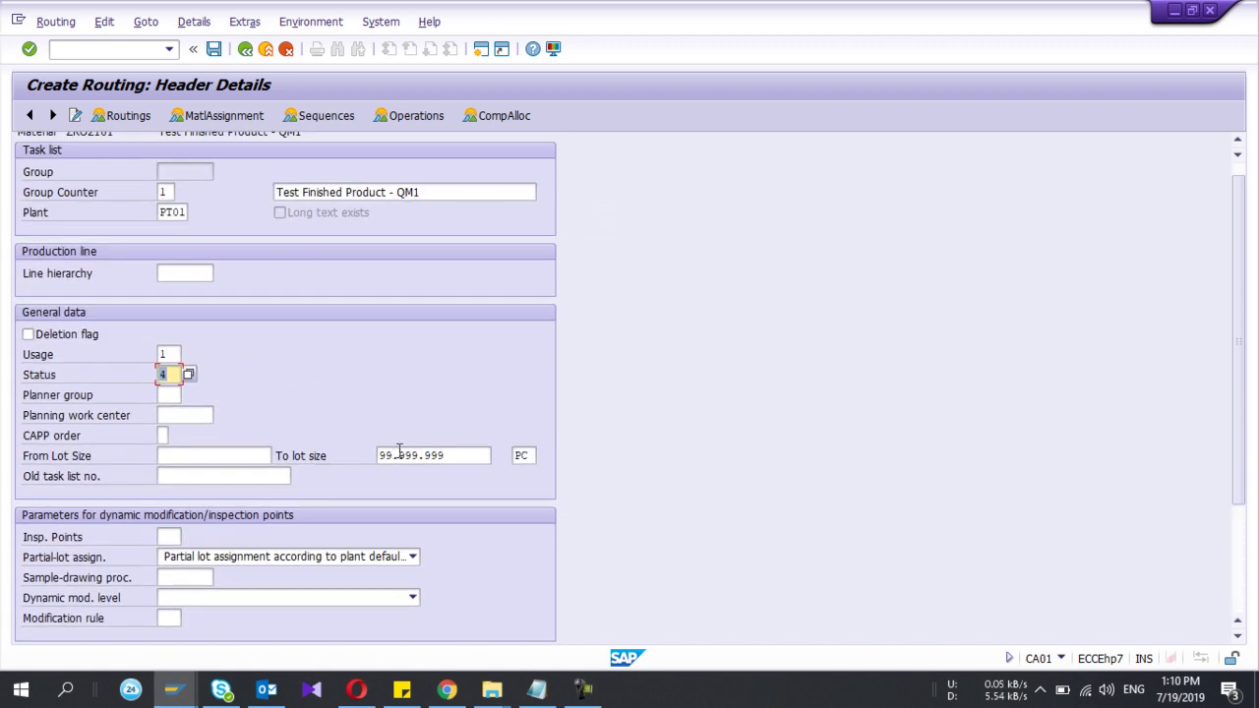
left_click(234, 456)
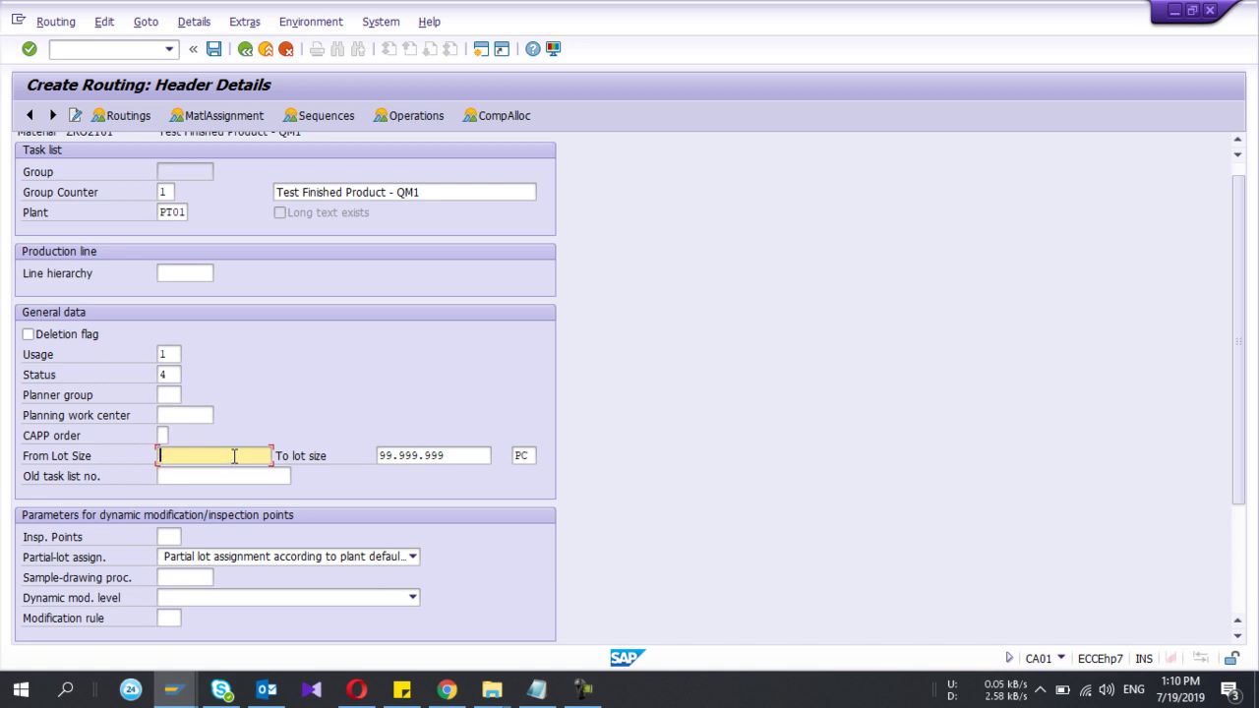
scroll(235, 456, "up", 1)
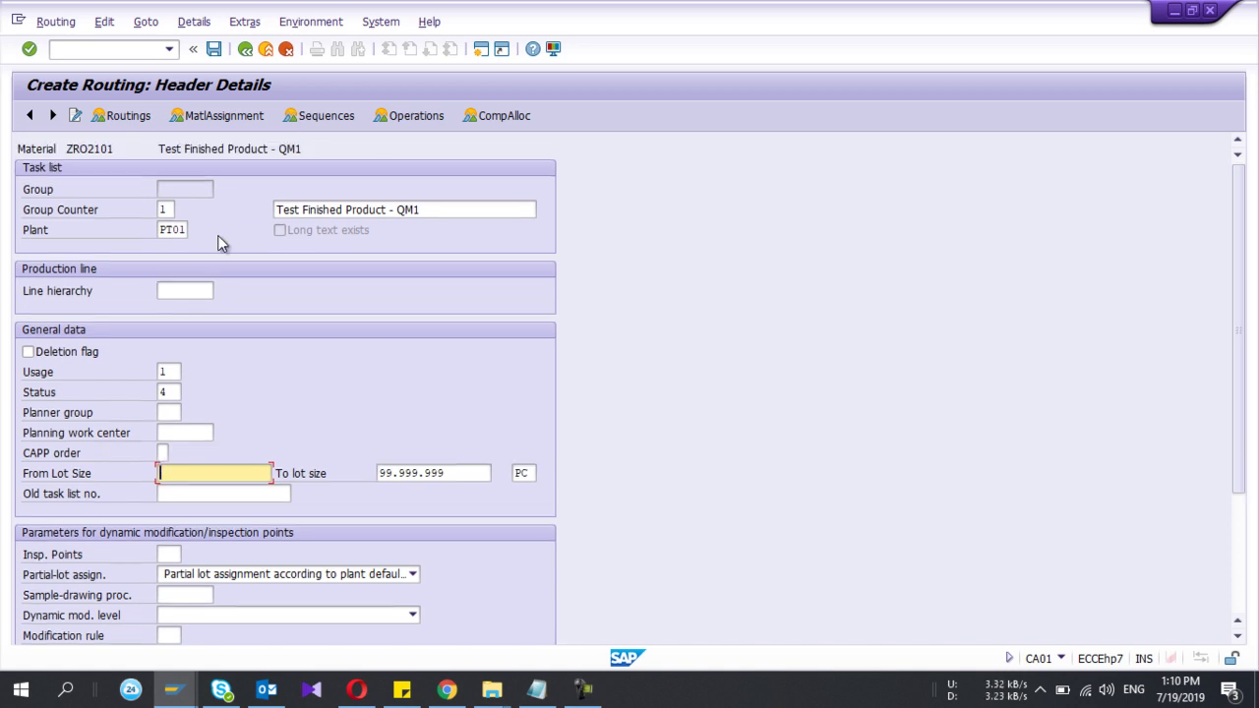
In the operation overview, look up plant PT01's work centers by category and assign WPCL1002 to operation 0010
left_click(410, 116)
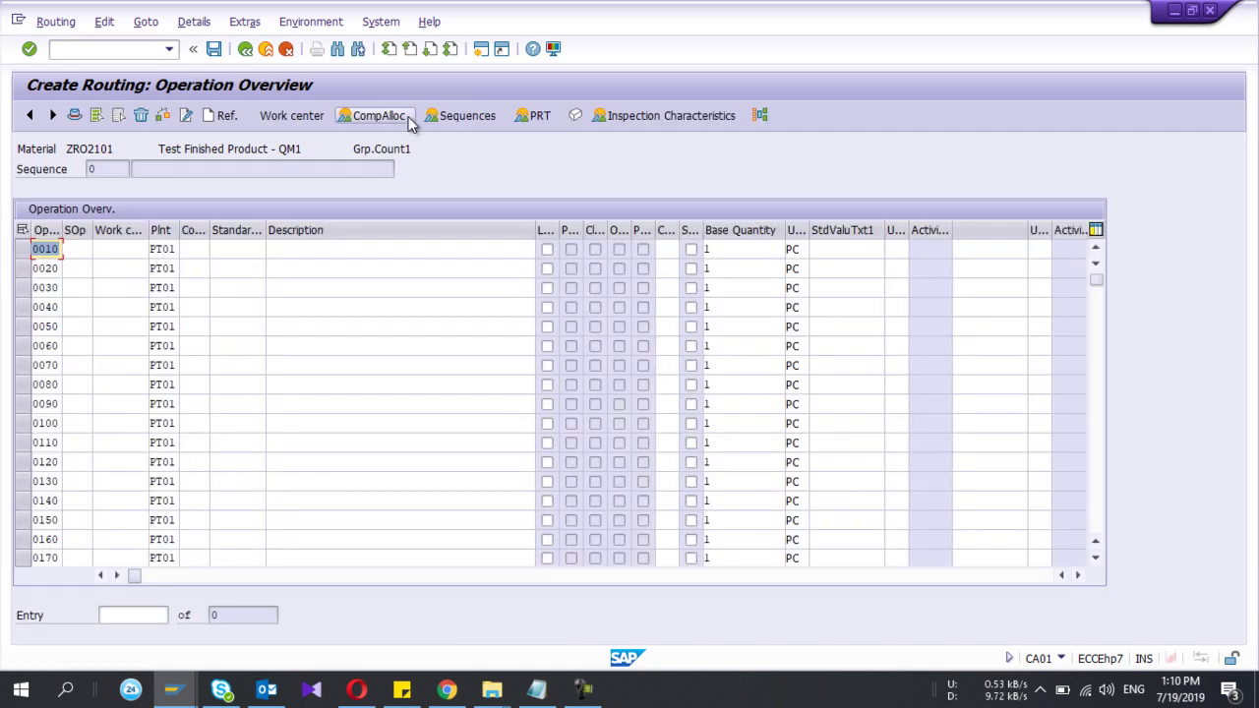
left_click(118, 251)
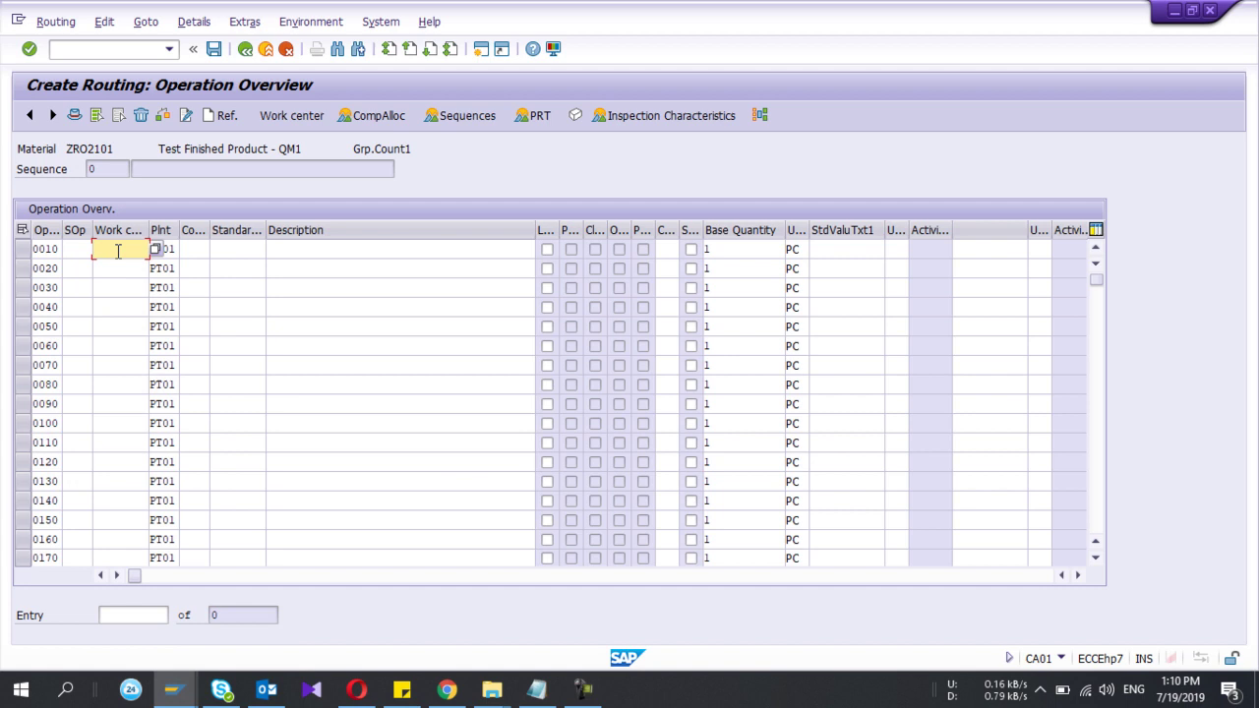
left_click(154, 249)
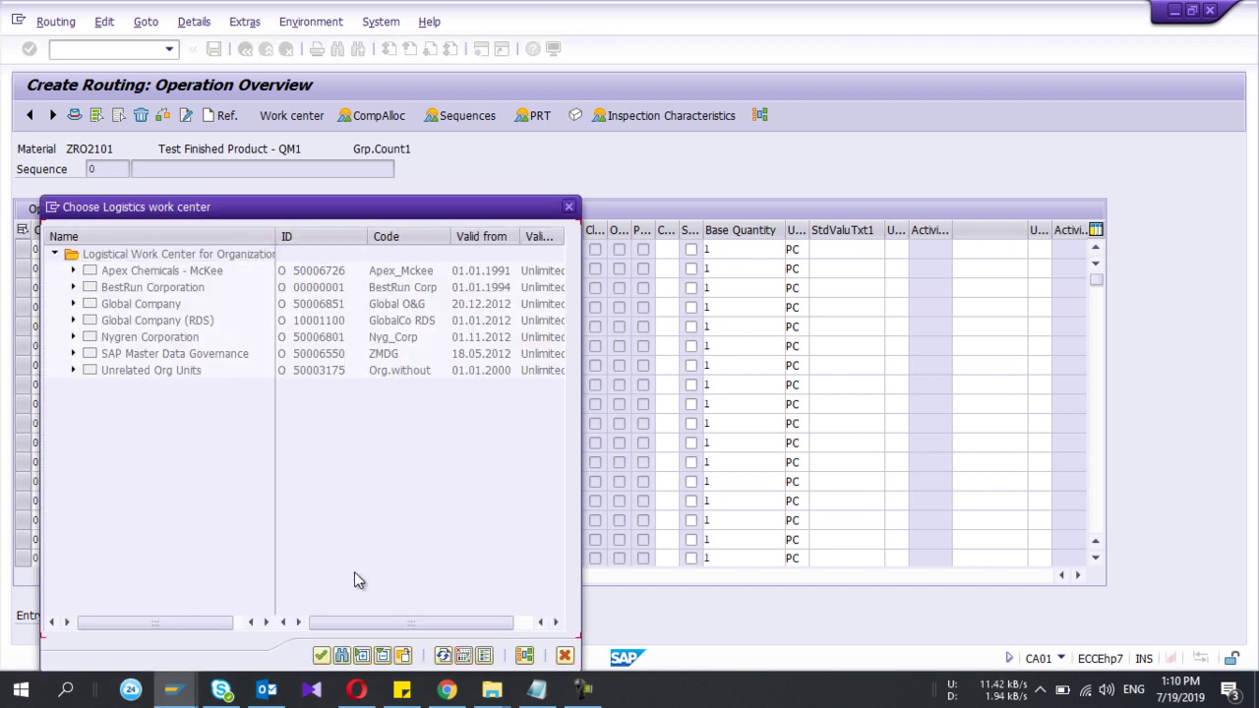
left_click(527, 657)
left_click(403, 570)
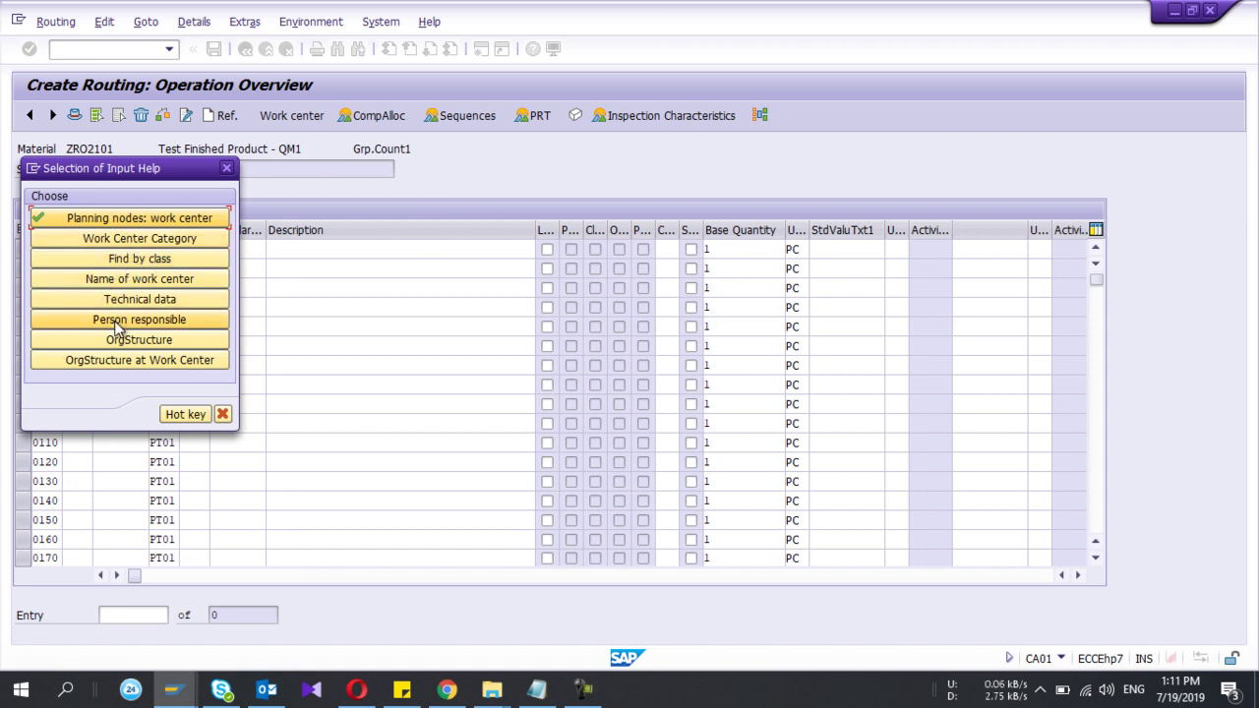
left_click(117, 241)
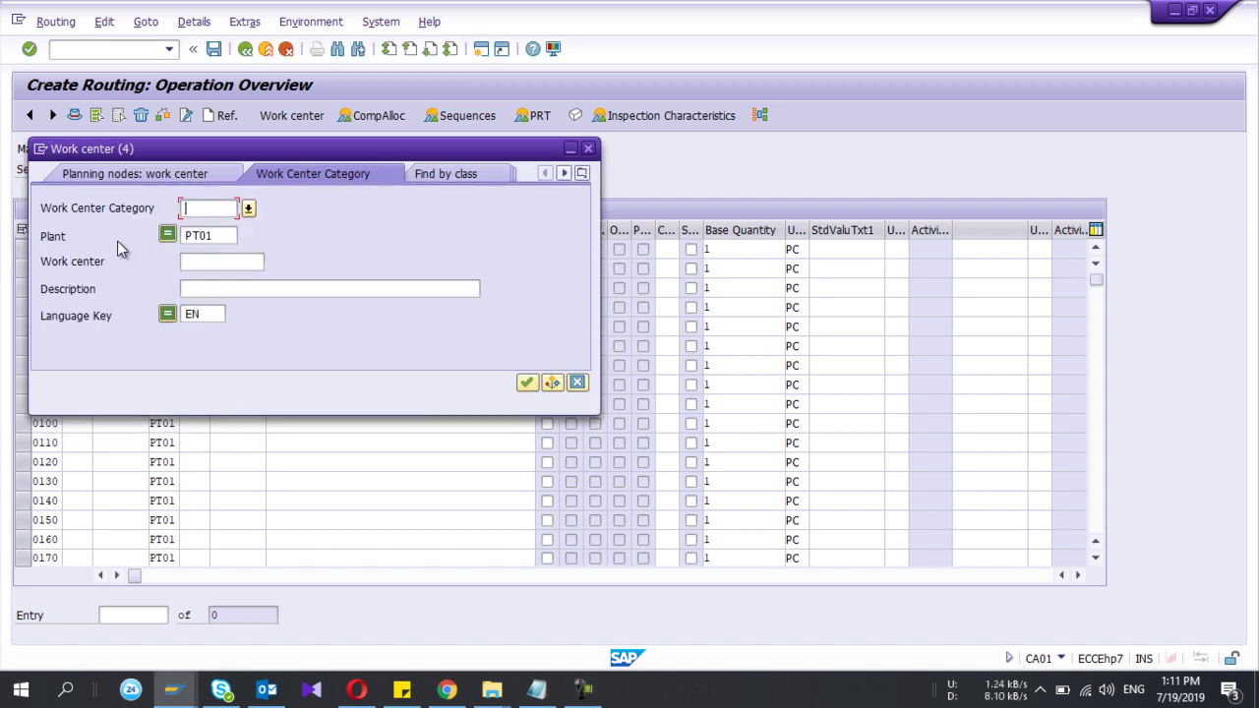
left_click(527, 384)
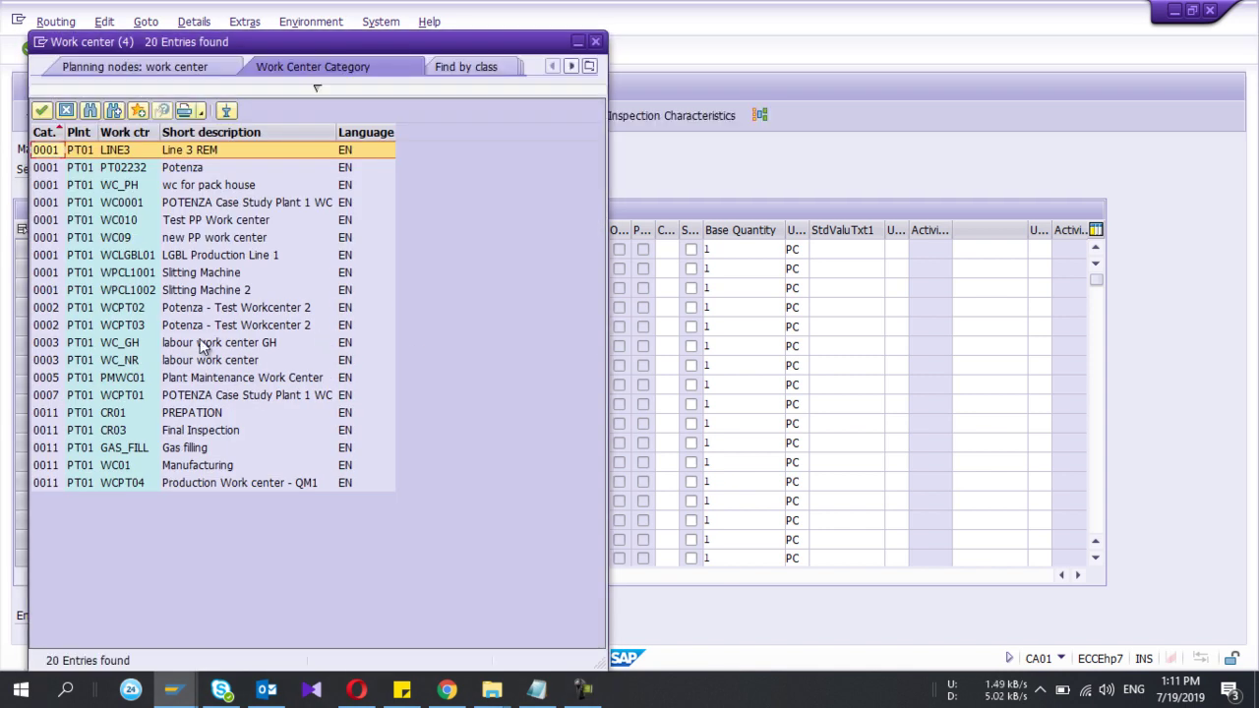
double_click(135, 293)
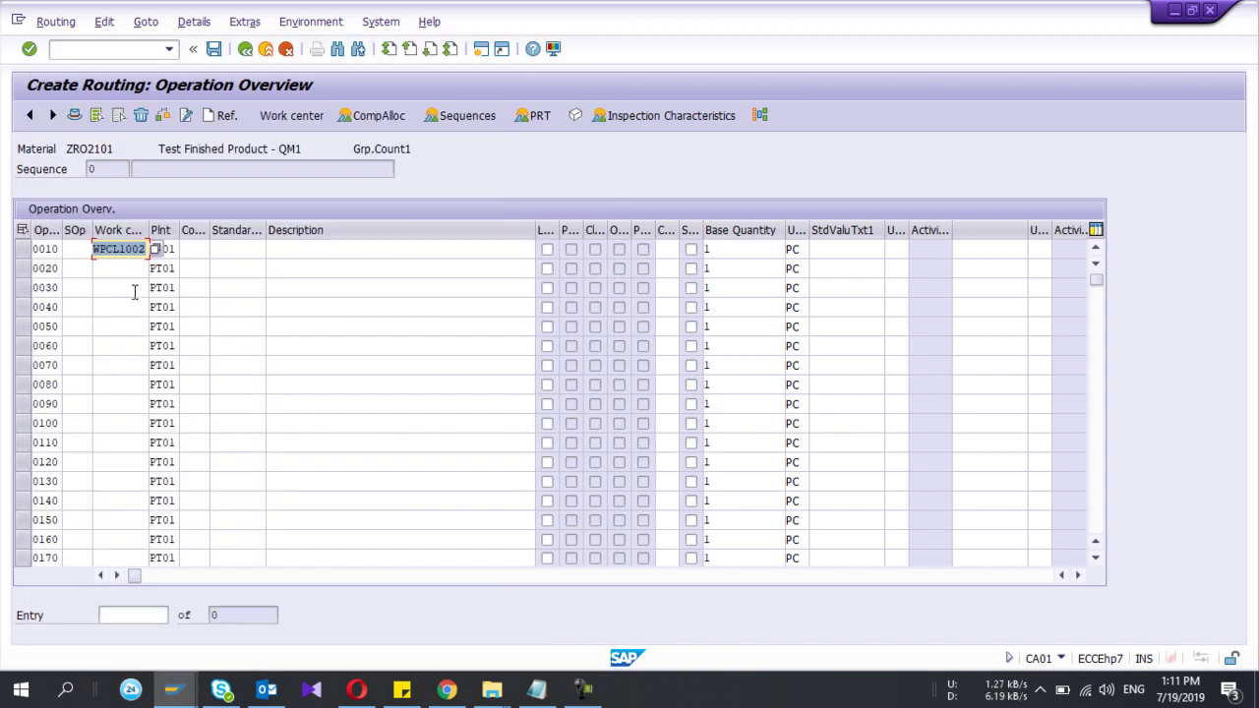
Enter operation 0010's standard values: Setup 1 HR, Machine 1 HR and Labor 2 HR
left_click(195, 248)
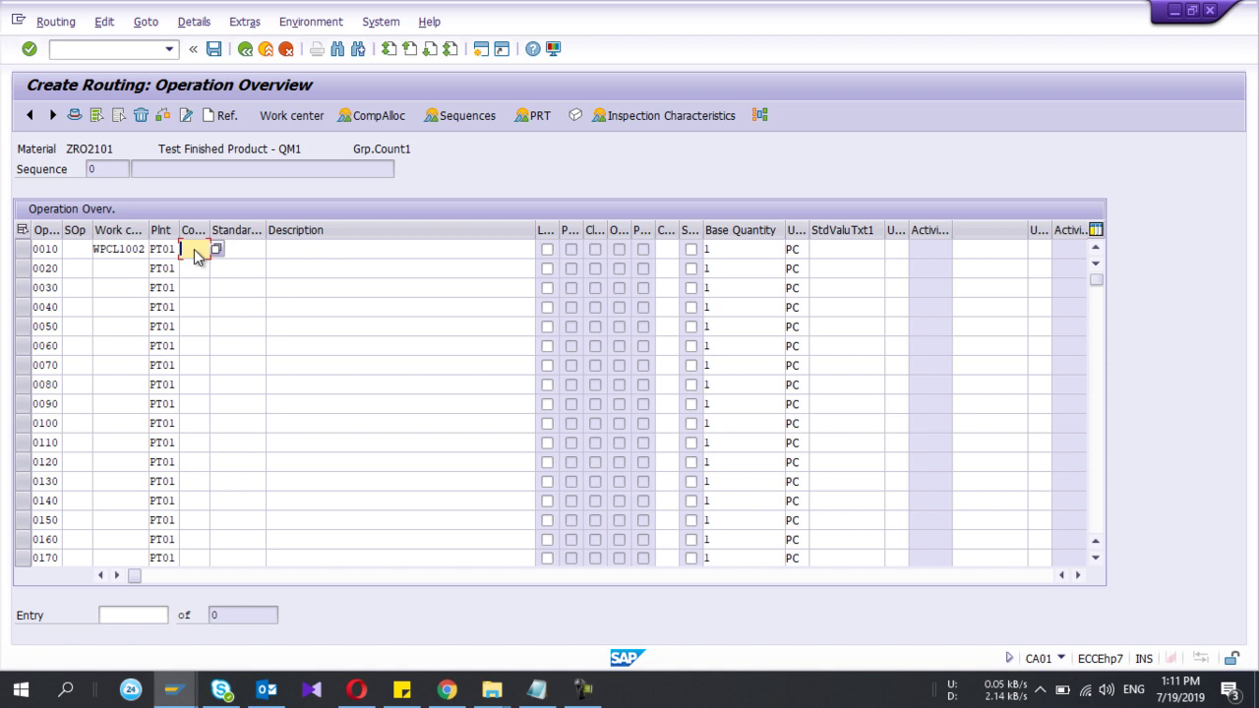
double_click(194, 249)
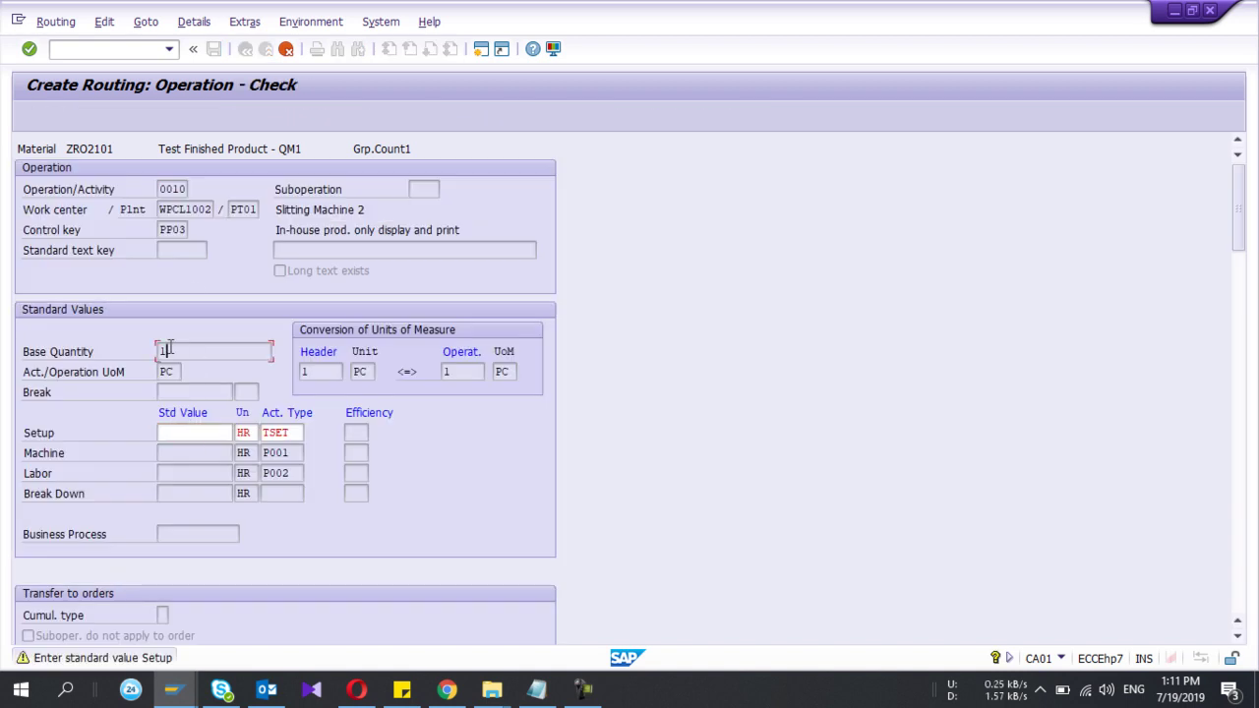
type("1")
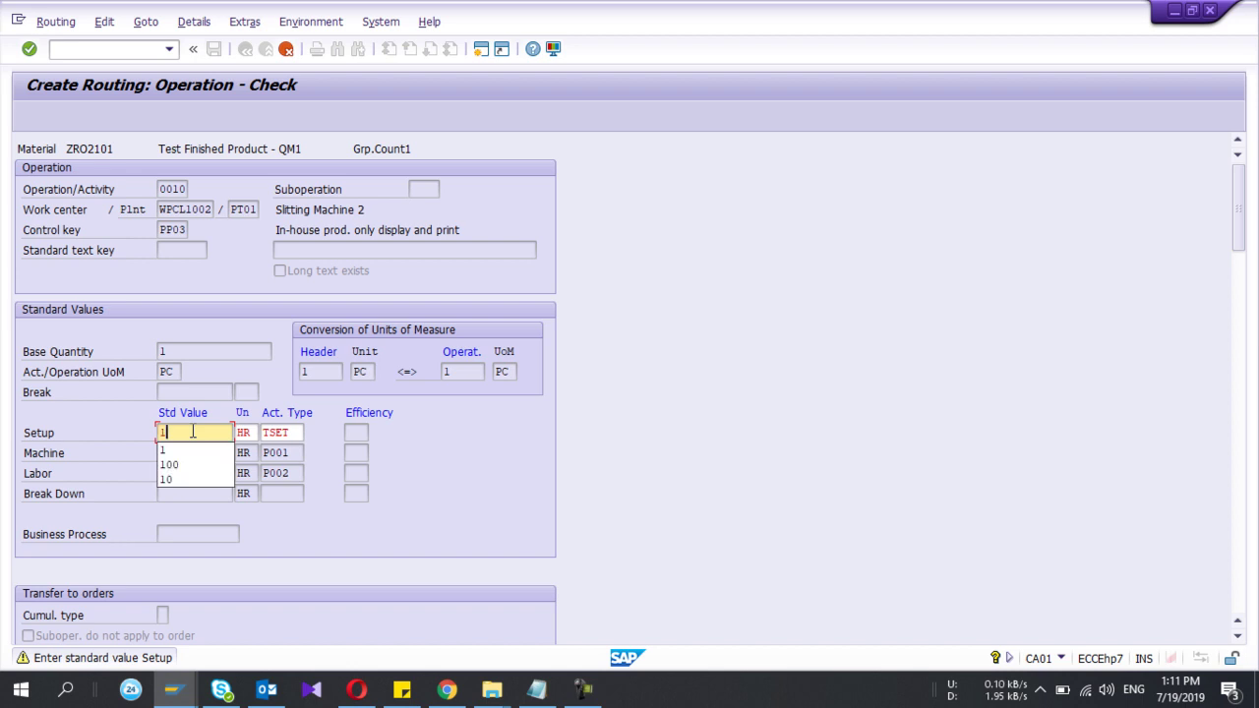
key("Return")
type("1")
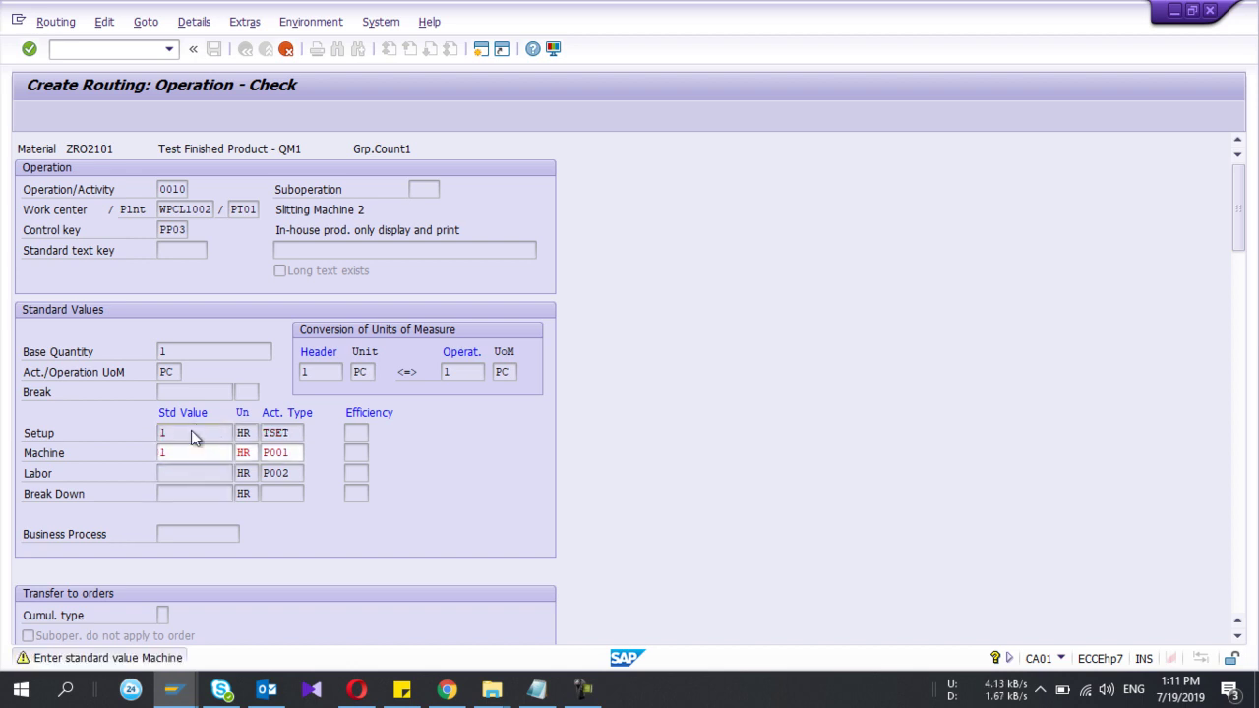
key("Return")
type("2")
key("Return")
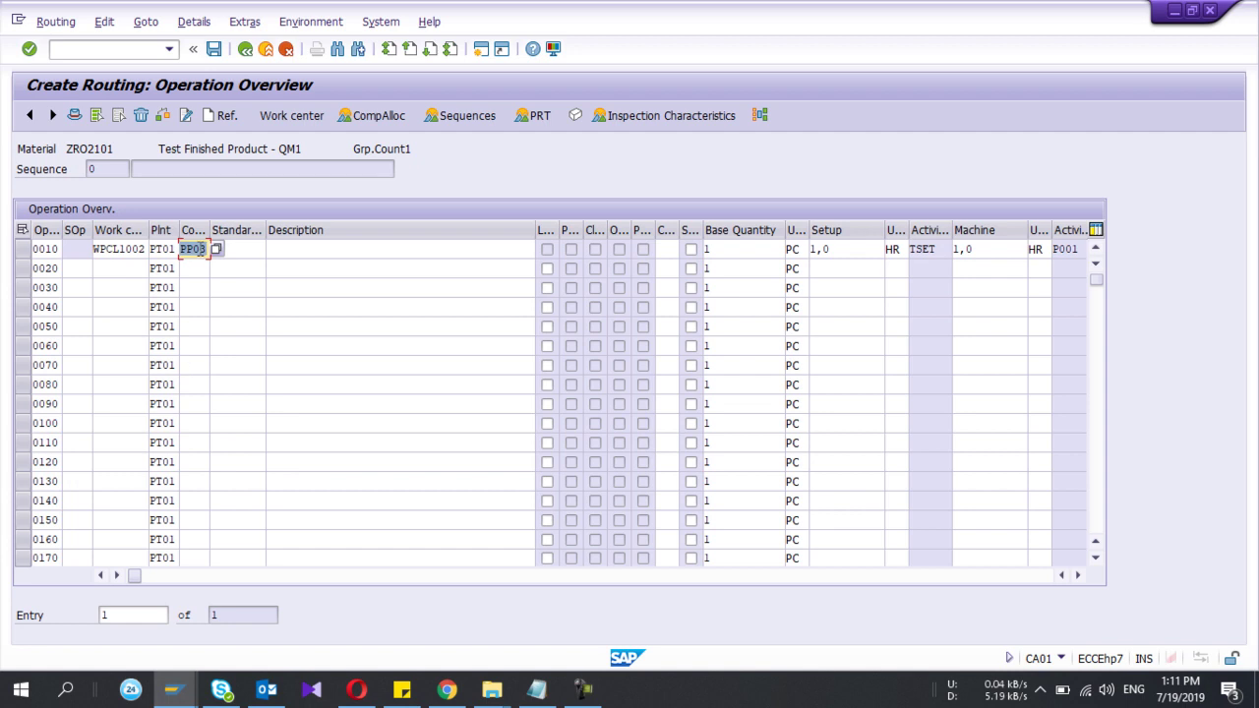
Set the base quantity of operation 0010 to 100 in its details and return to the operation overview
double_click(194, 249)
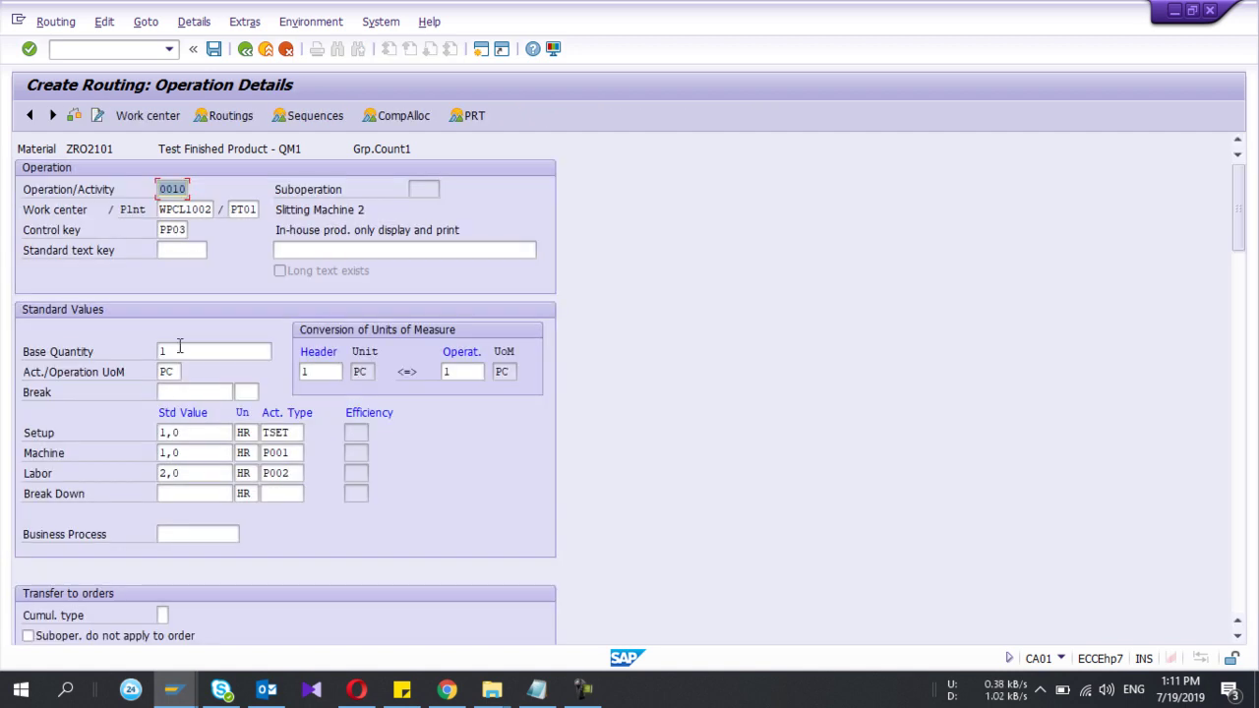
left_click(180, 349)
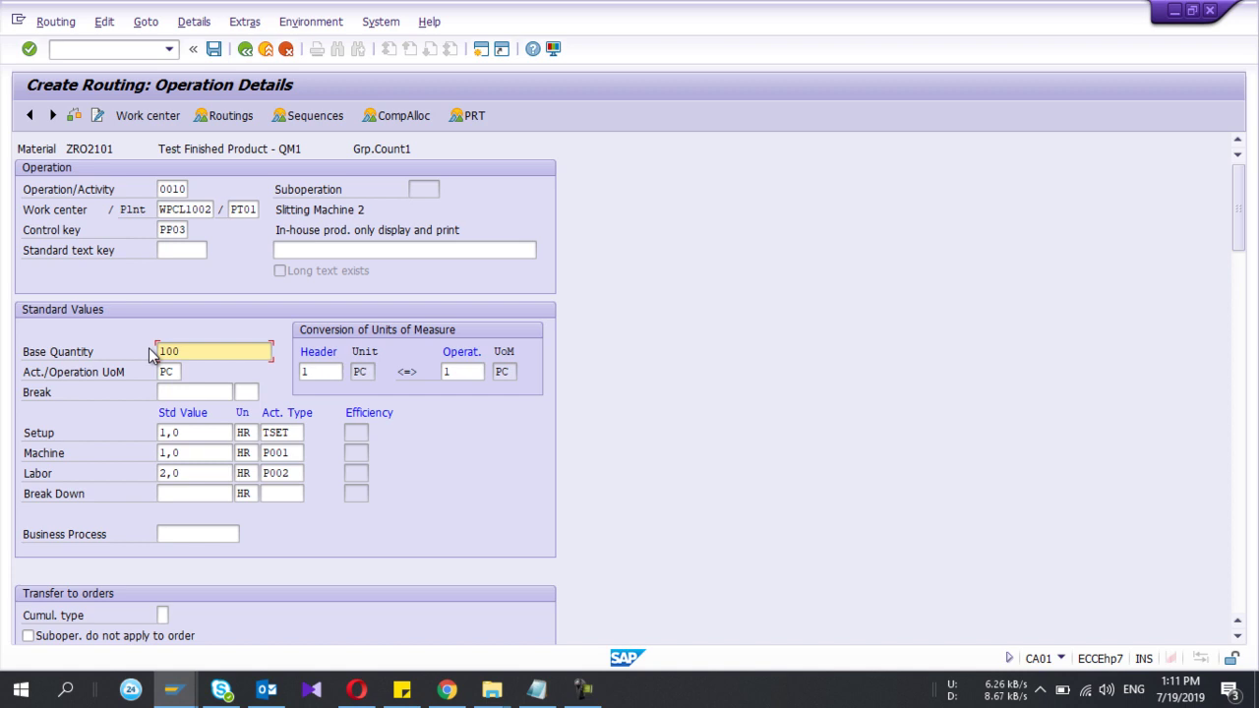
left_click_drag(181, 351, 151, 351)
left_click(152, 352)
left_click(183, 432)
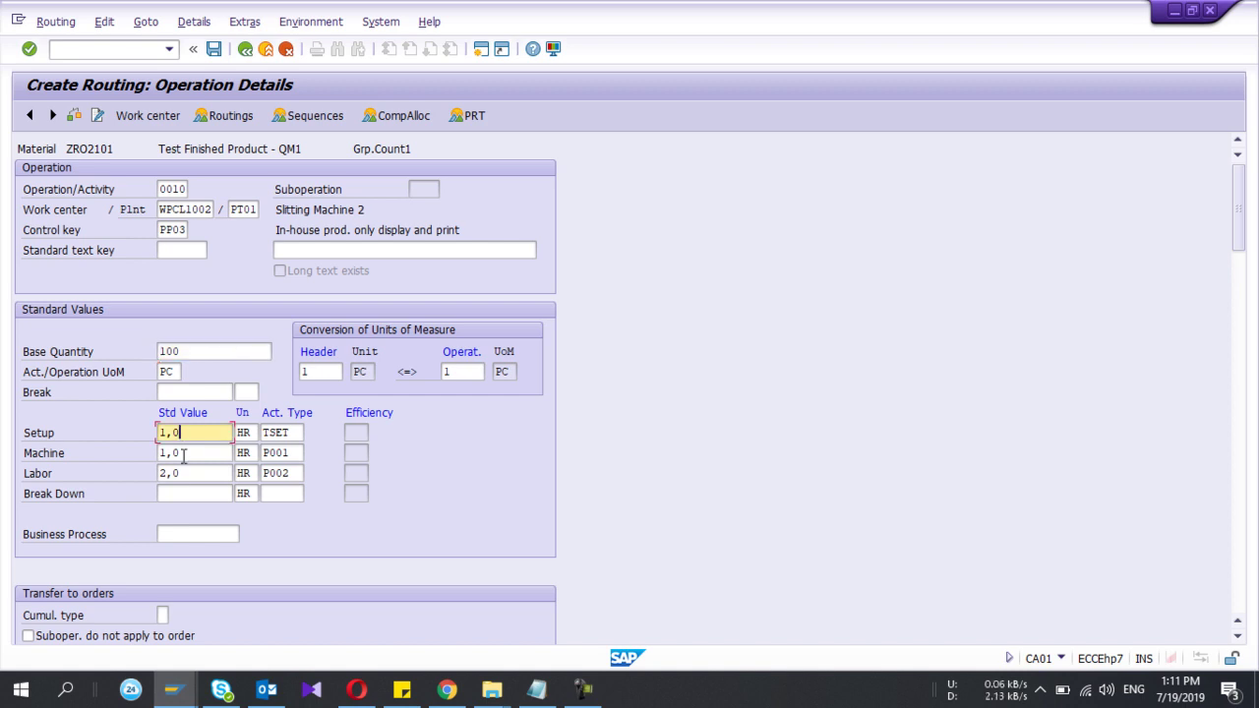
left_click(183, 474)
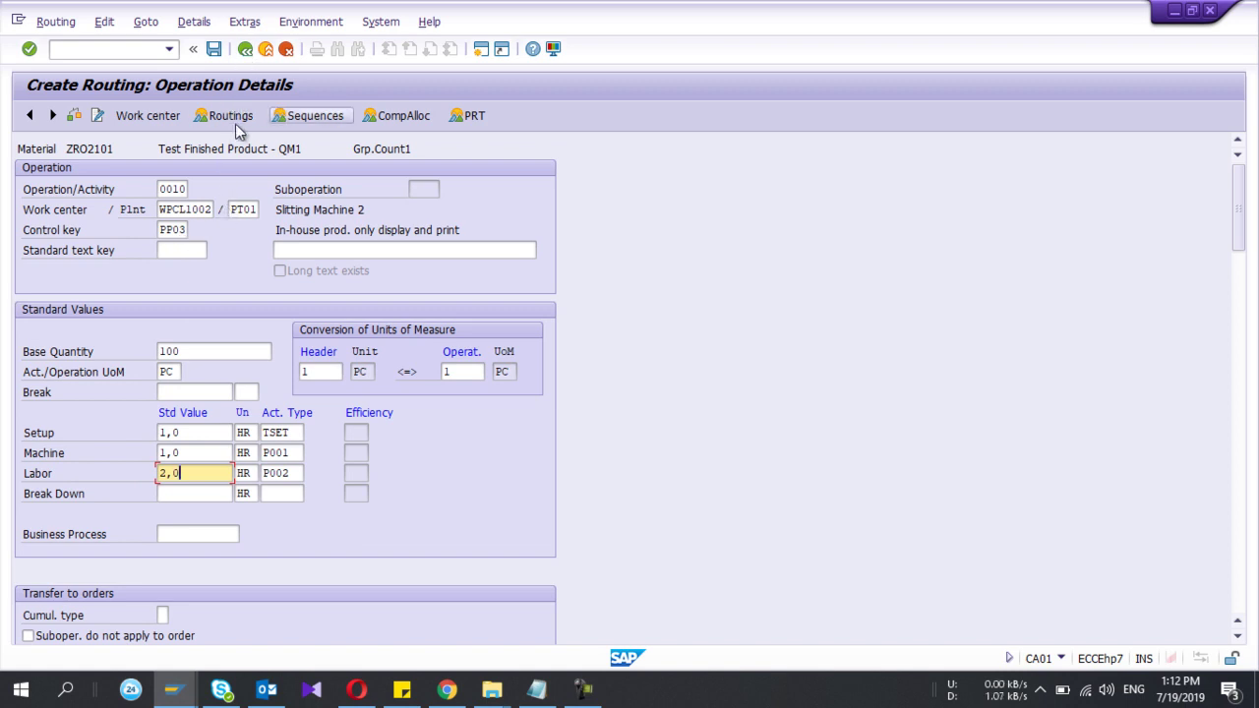
left_click(245, 49)
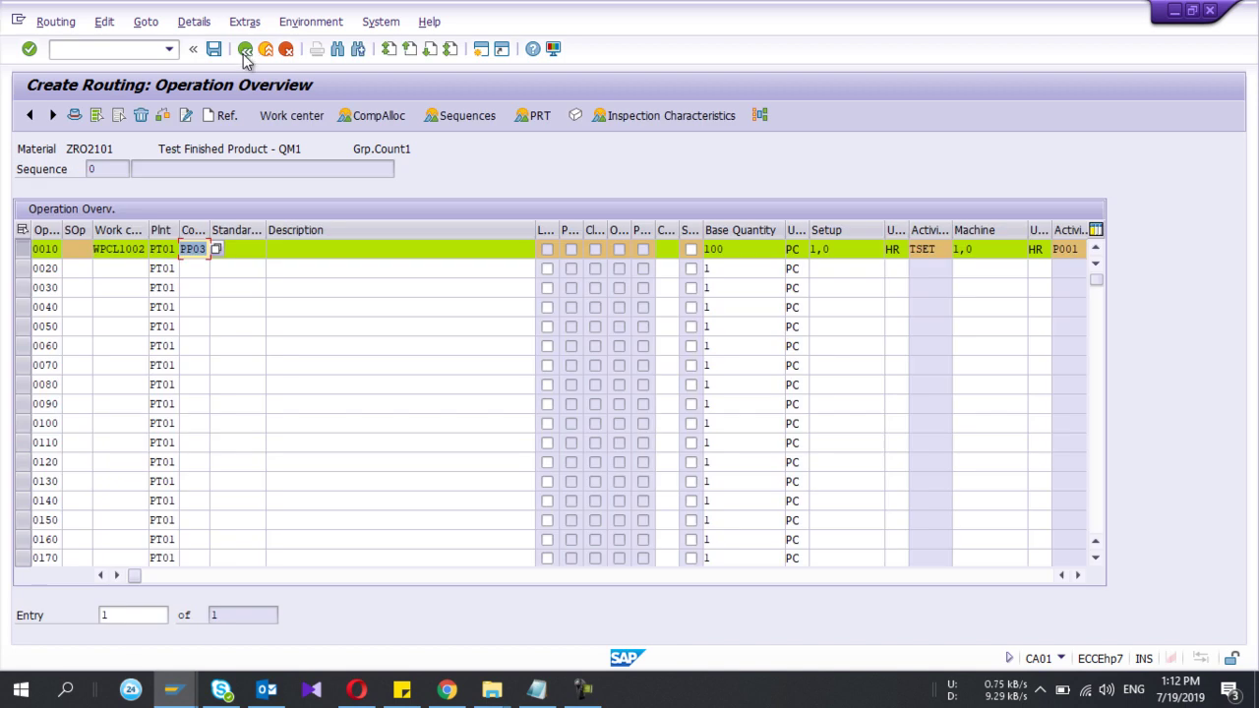
Widen the control key column, browse the available control keys and assign PP01 (In-house production) to operation 0010
left_click(33, 250)
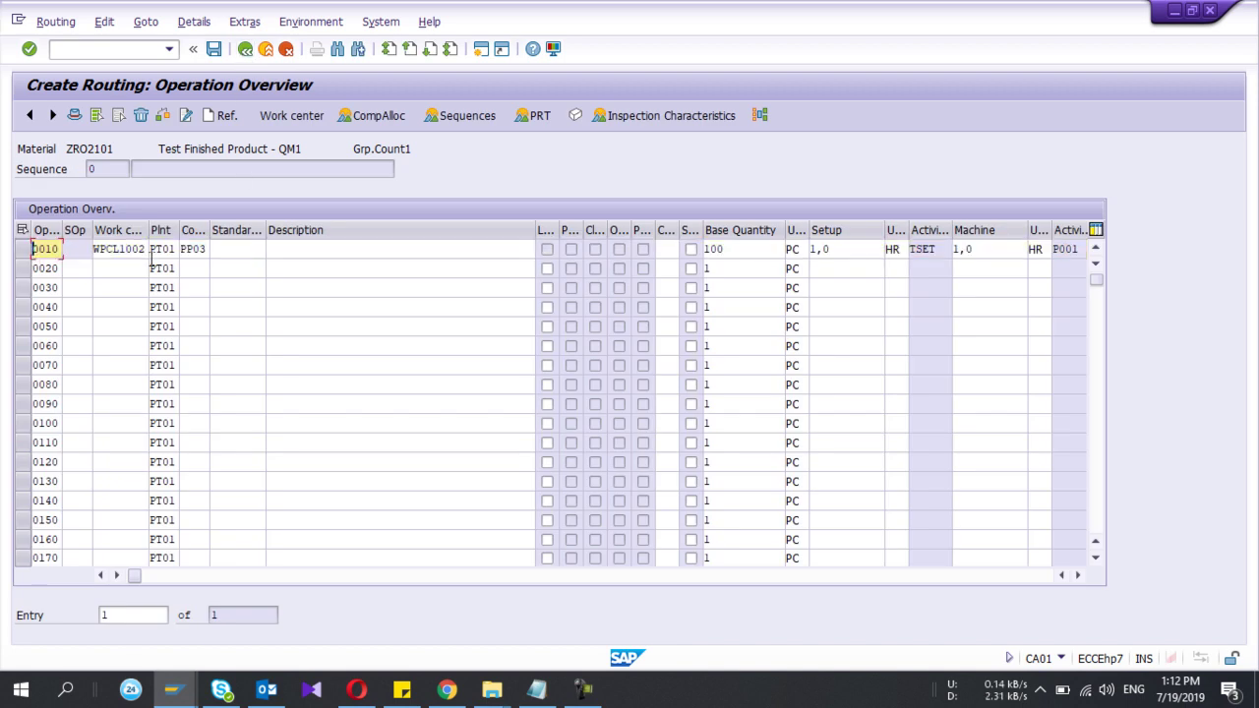
left_click_drag(208, 230, 228, 231)
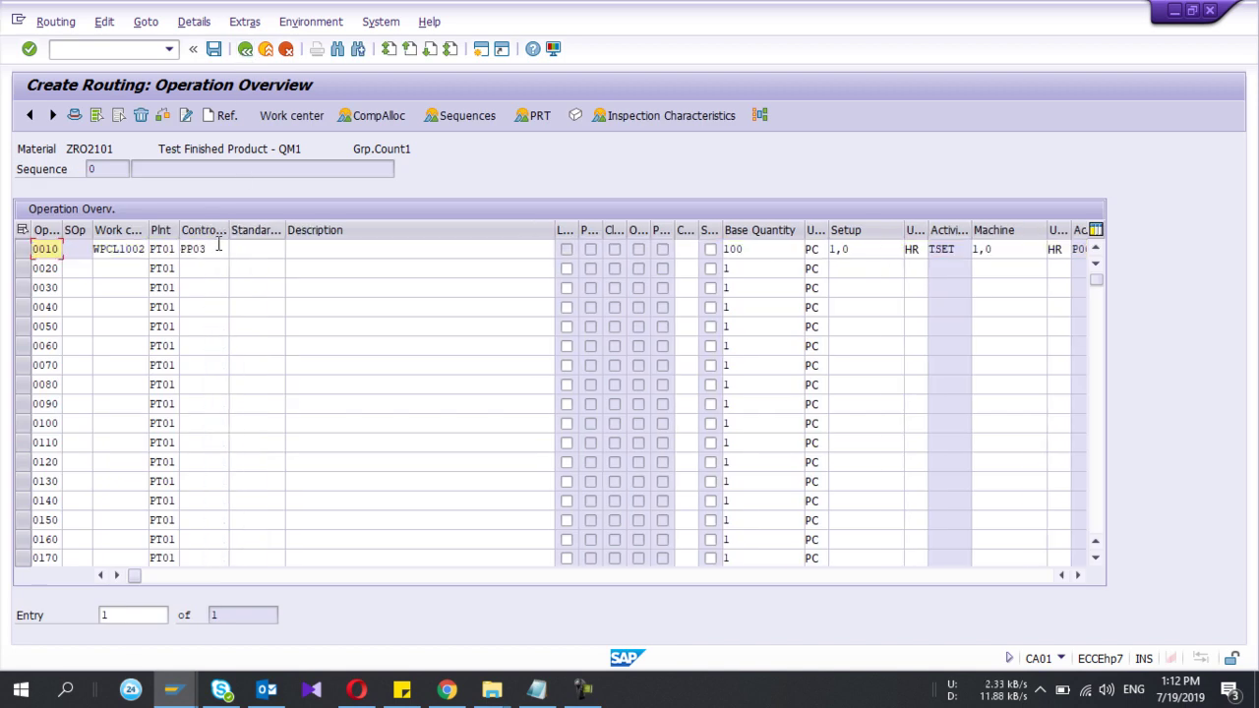
left_click(217, 249)
left_click(237, 249)
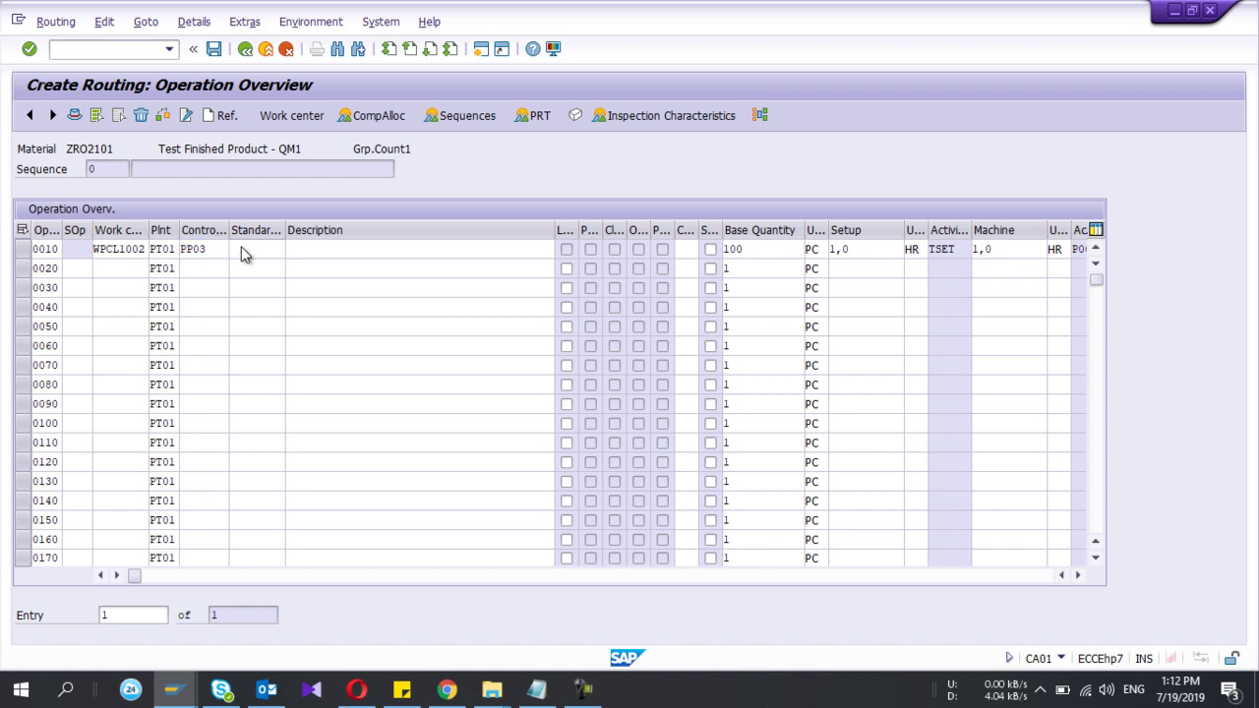
scroll(123, 279, "down", 4)
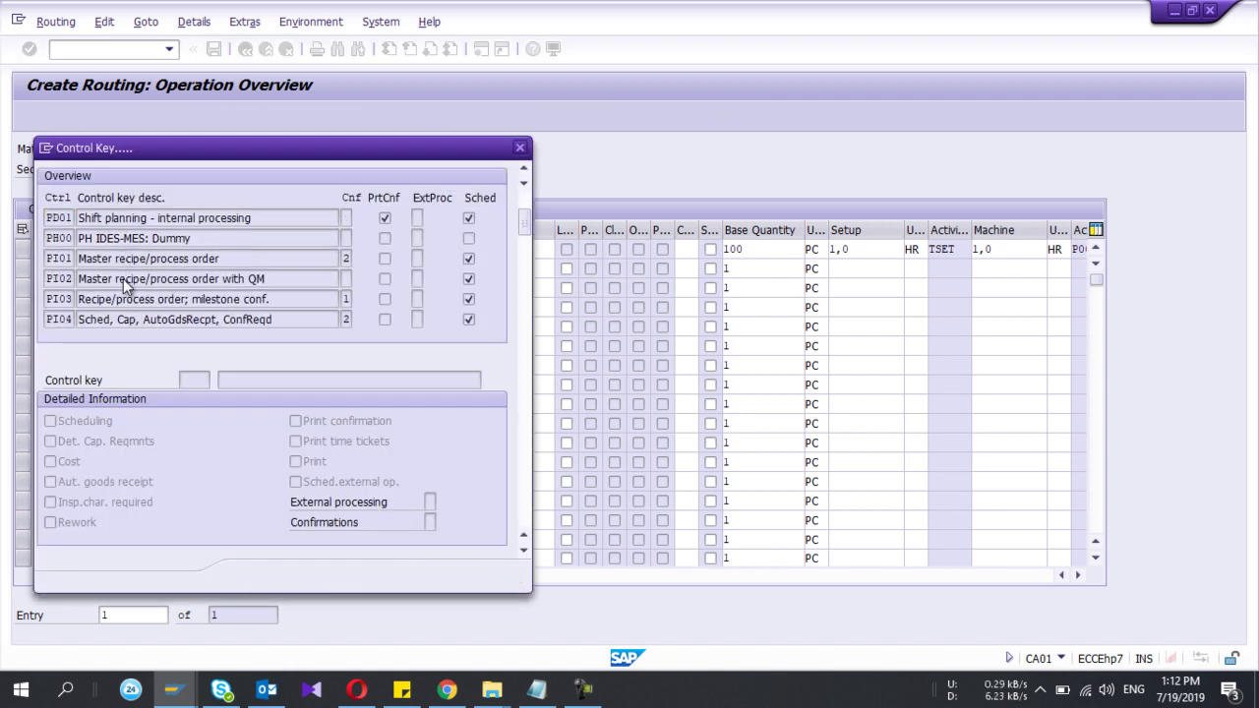
scroll(123, 278, "down", 4)
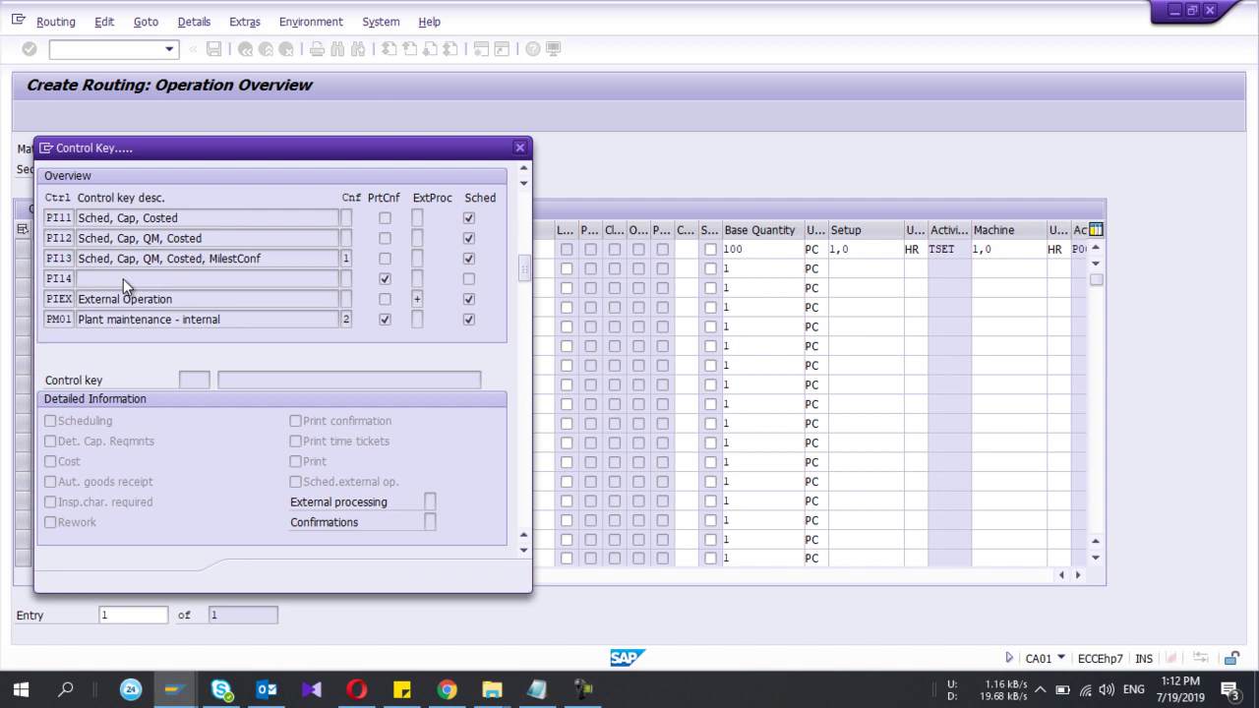
scroll(123, 279, "down", 3)
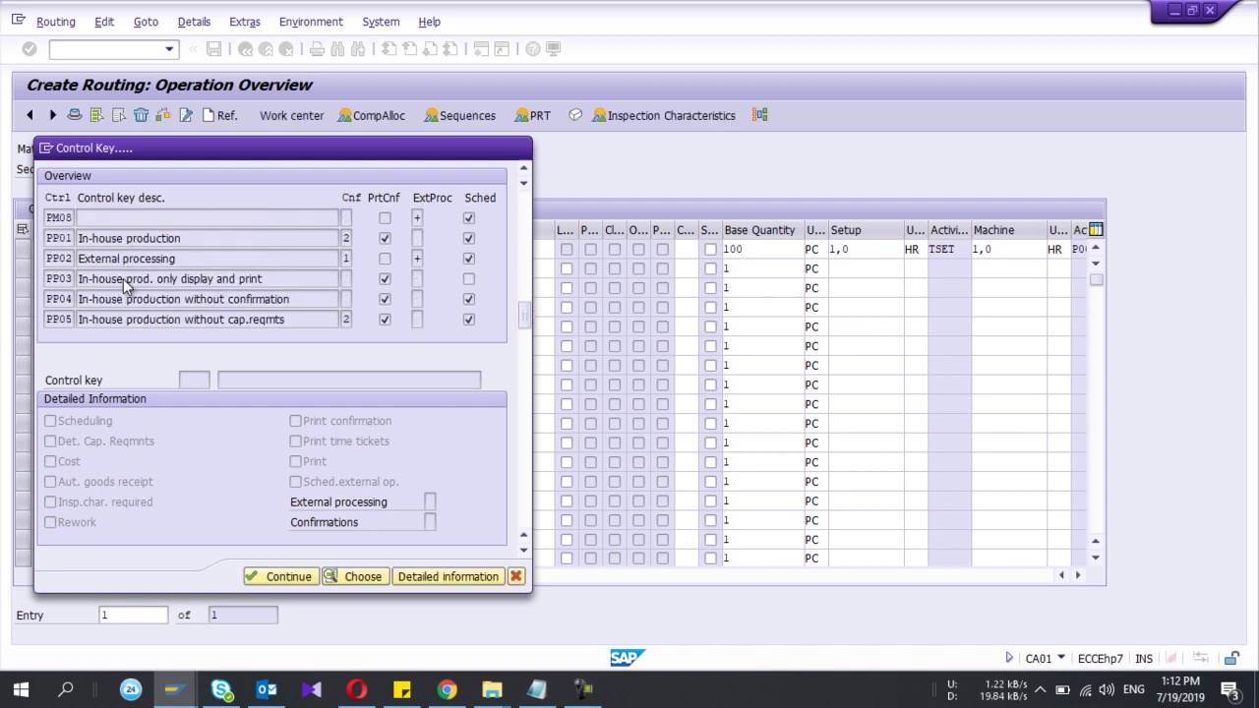
left_click(102, 218)
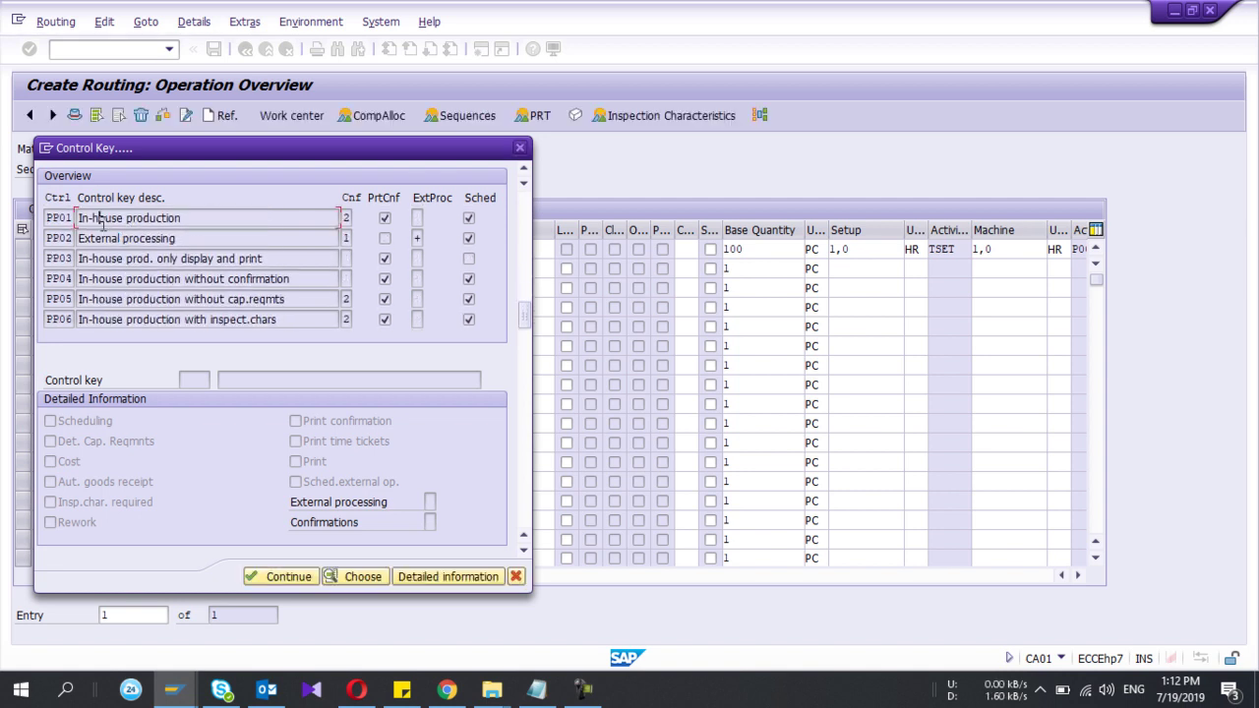
left_click(102, 237)
double_click(56, 217)
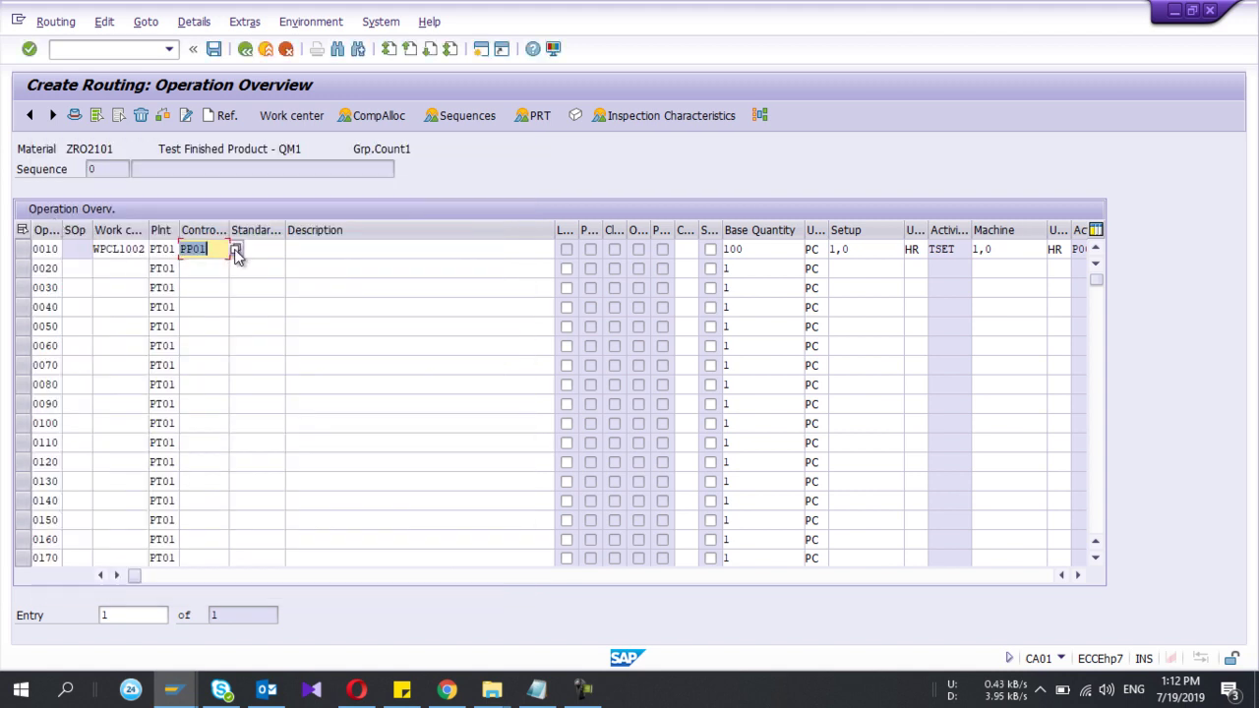
In operation 0010's control key list, compare the detailed information of control keys PP01 and PP03
left_click(236, 252)
scroll(179, 271, "down", 2)
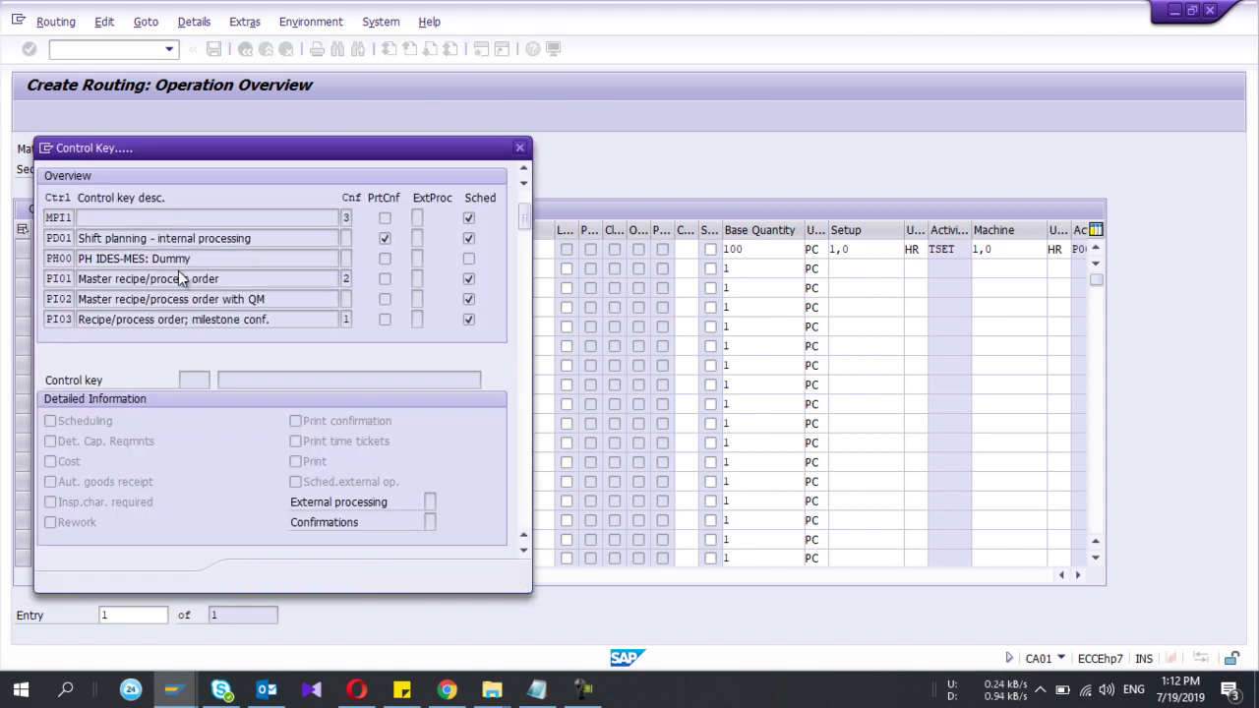
left_click(191, 381)
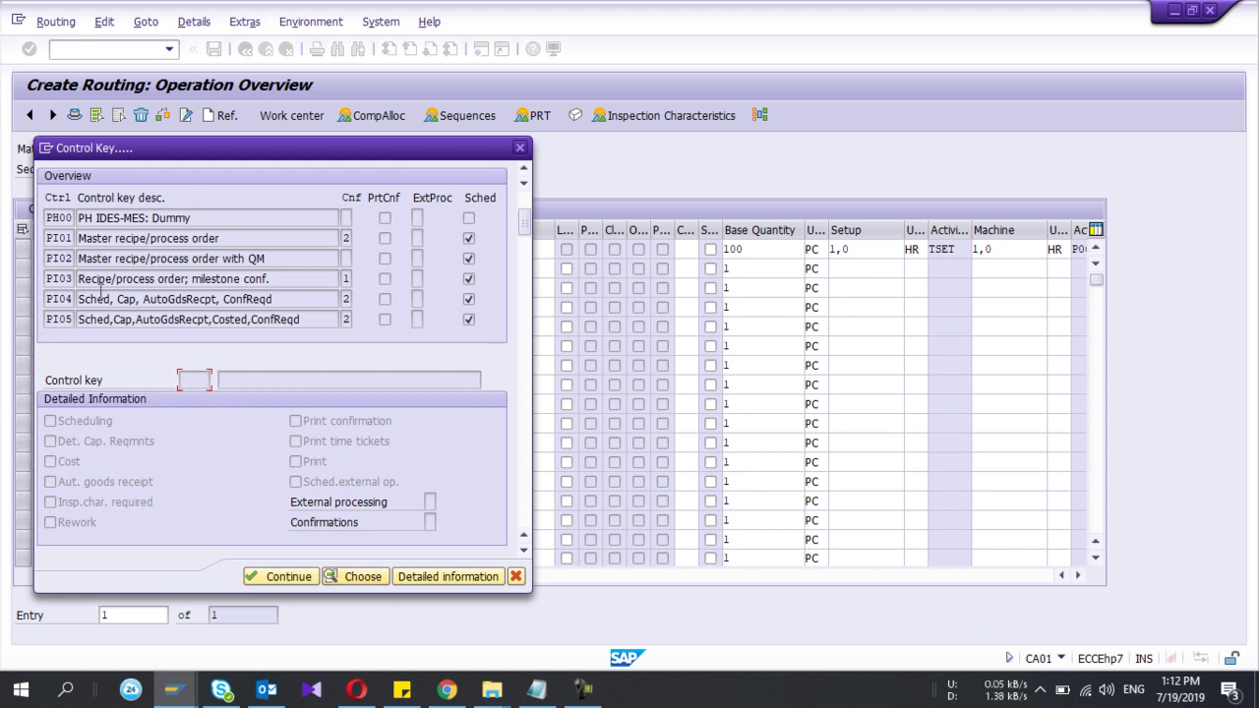
scroll(69, 282, "down", 9)
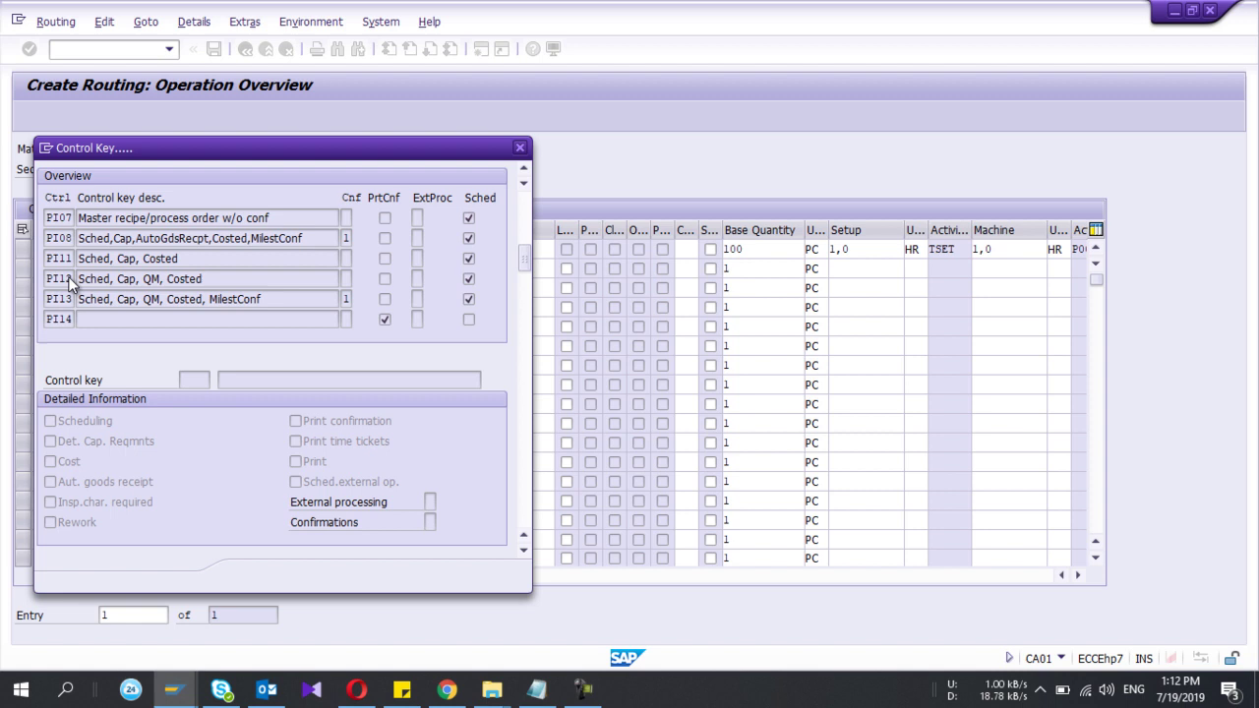
scroll(69, 282, "down", 9)
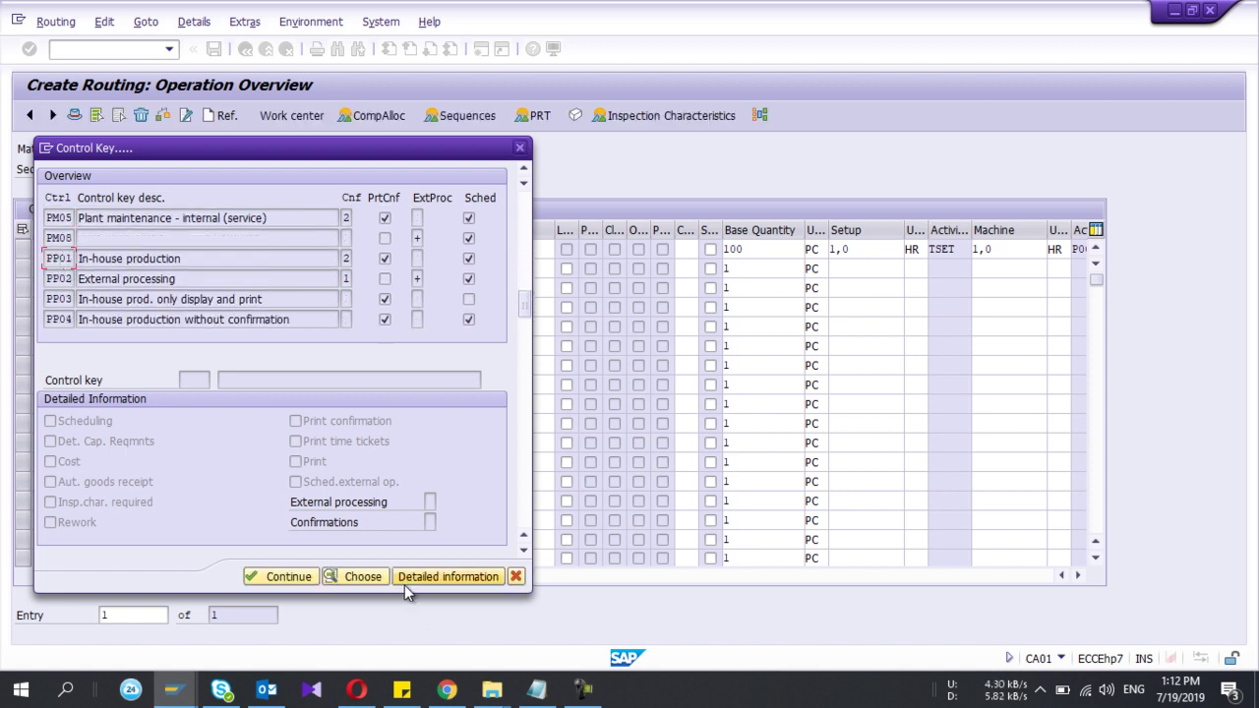
left_click(413, 581)
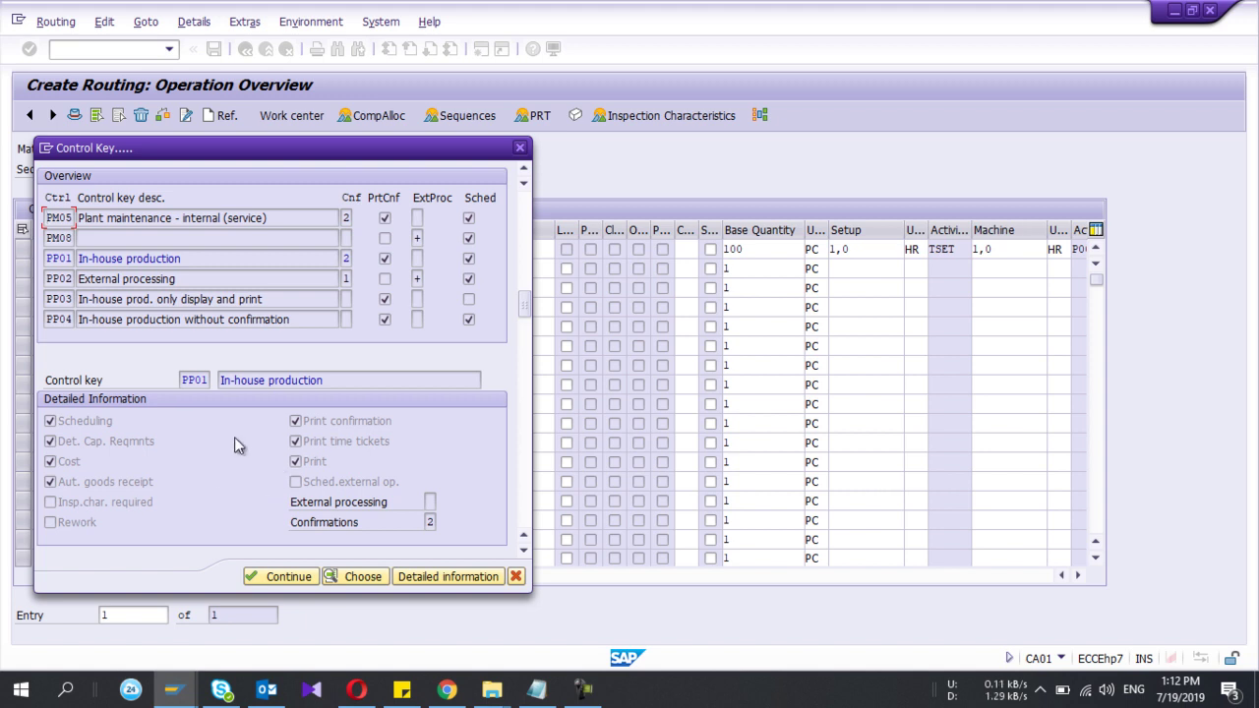
left_click(431, 575)
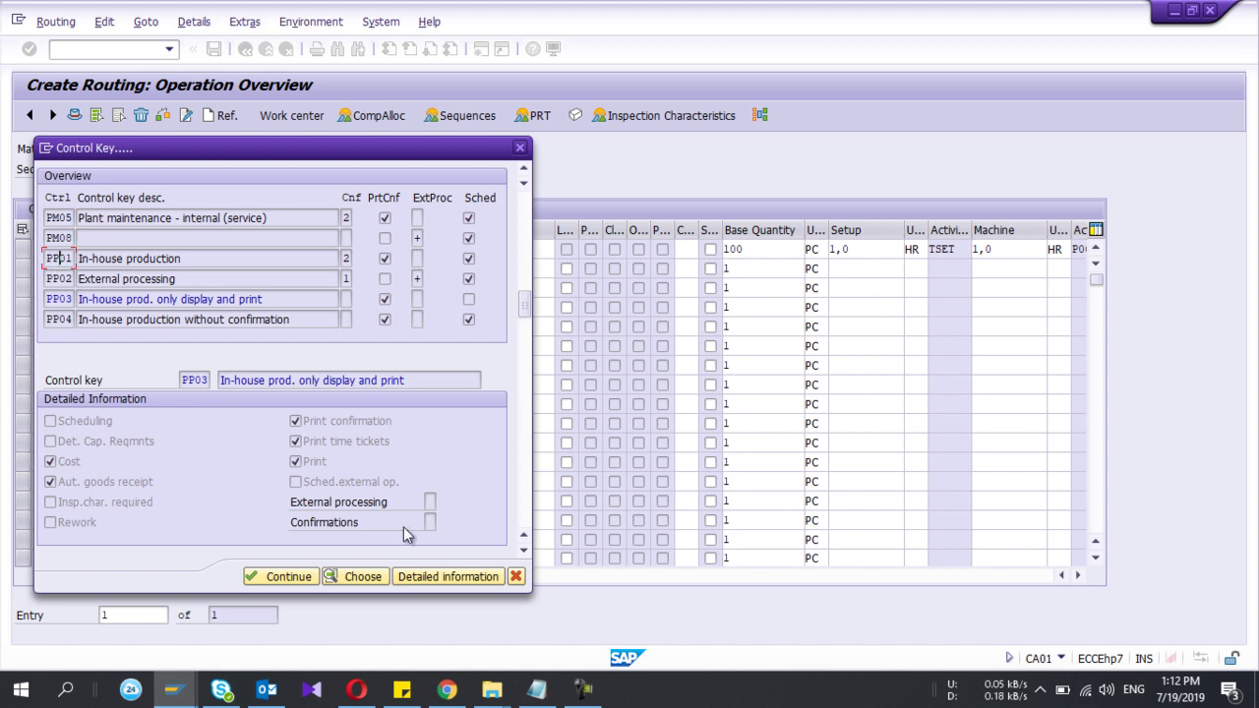
Look up the meaning of control key PP01's confirmation setting among the completion confirmation options
left_click(465, 579)
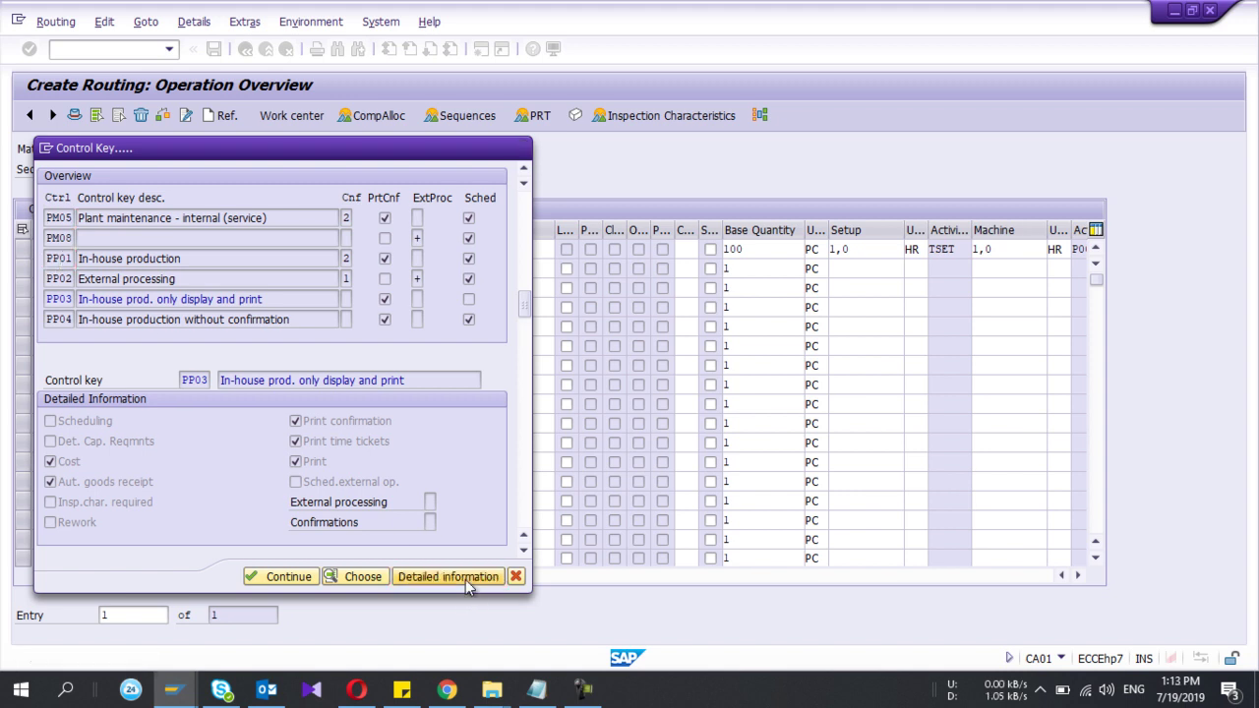
left_click(431, 523)
left_click(443, 523)
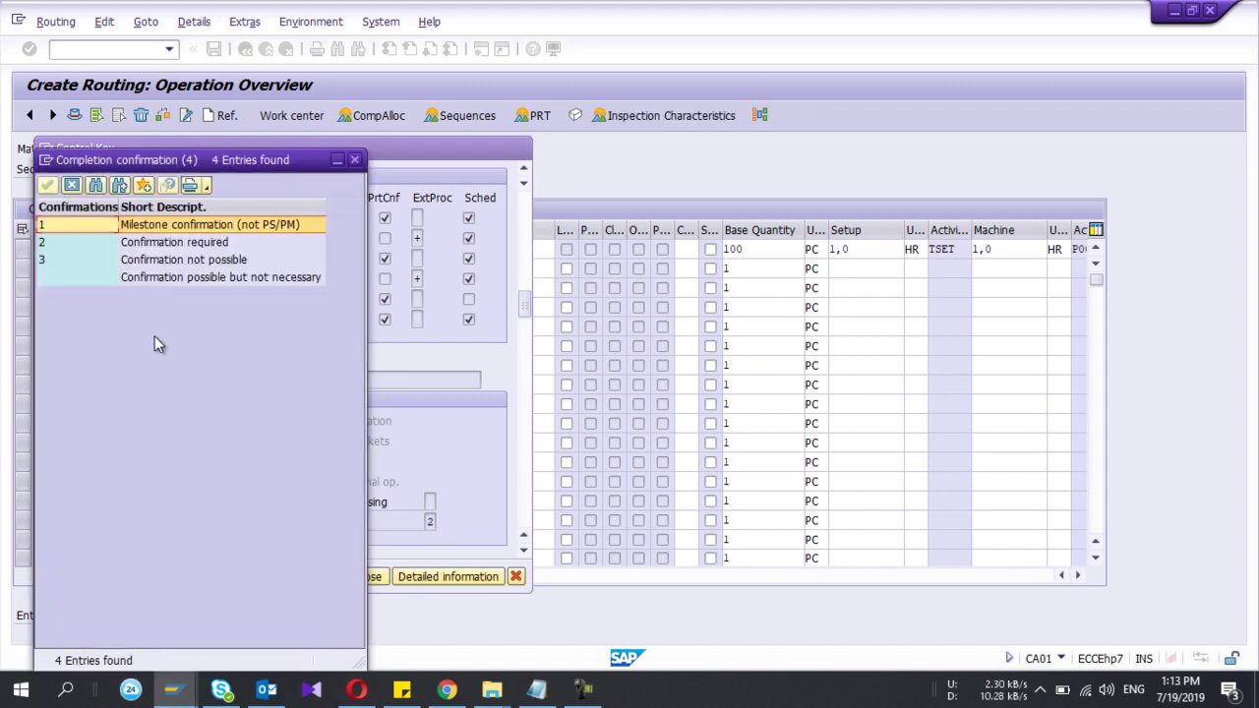
left_click(159, 246)
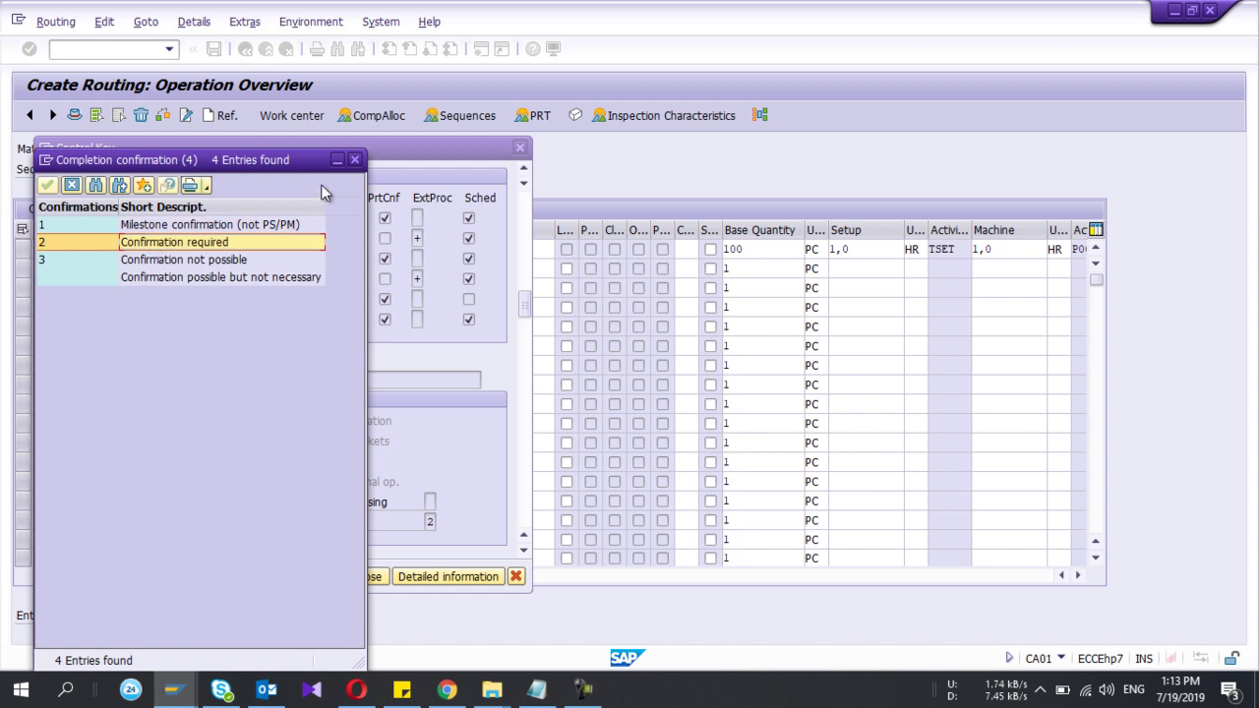
left_click(355, 159)
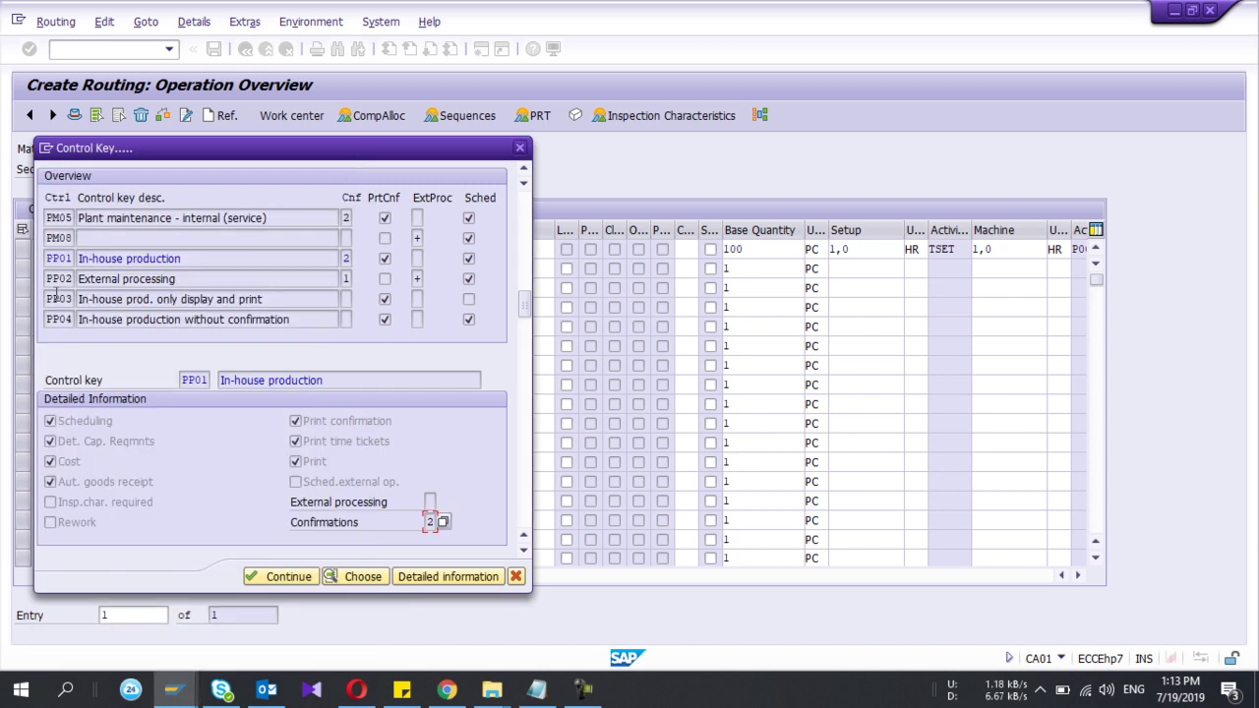
Check control key PP03's confirmation setting against the completion confirmation options and leave the control key list without choosing an entry
left_click(419, 578)
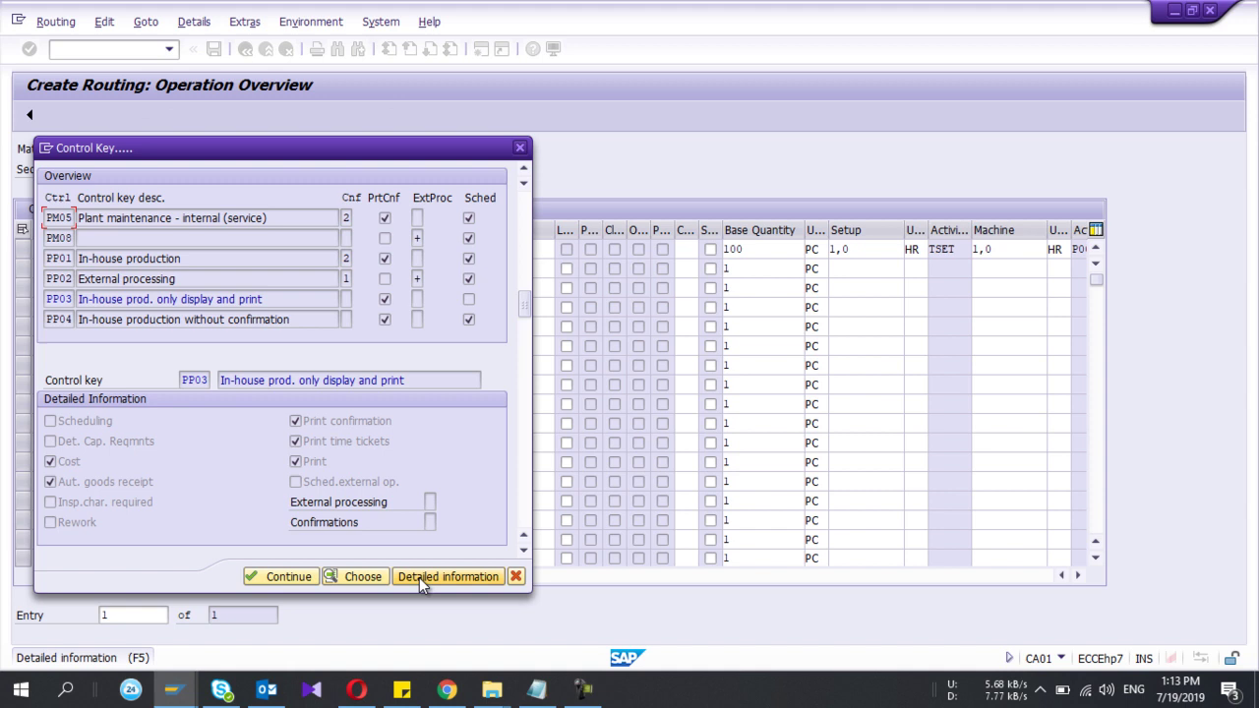
left_click(430, 521)
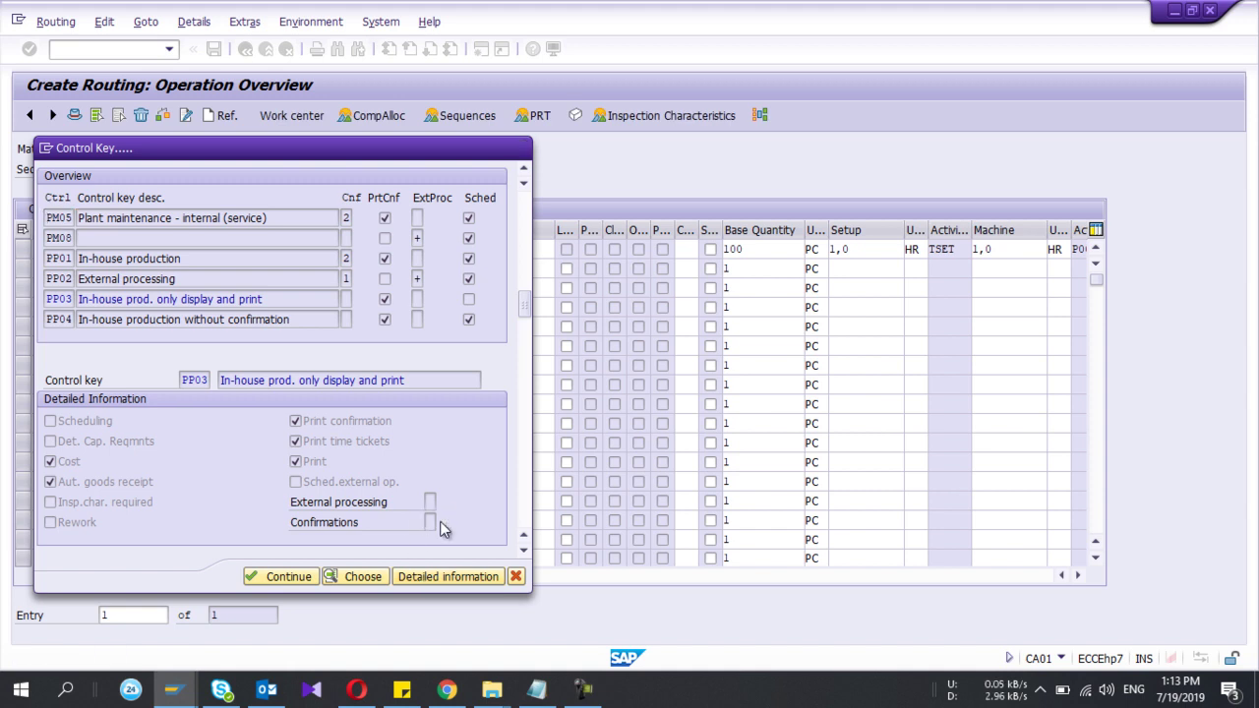
left_click(442, 522)
left_click(164, 279)
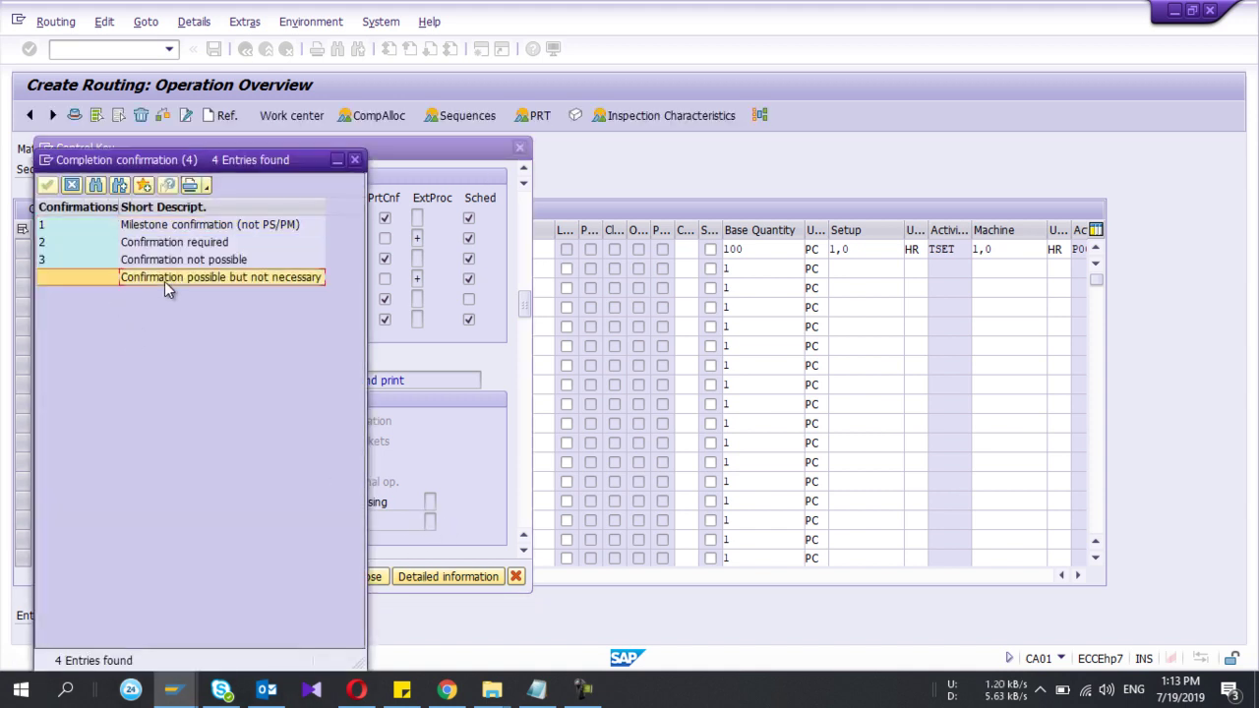
left_click(355, 159)
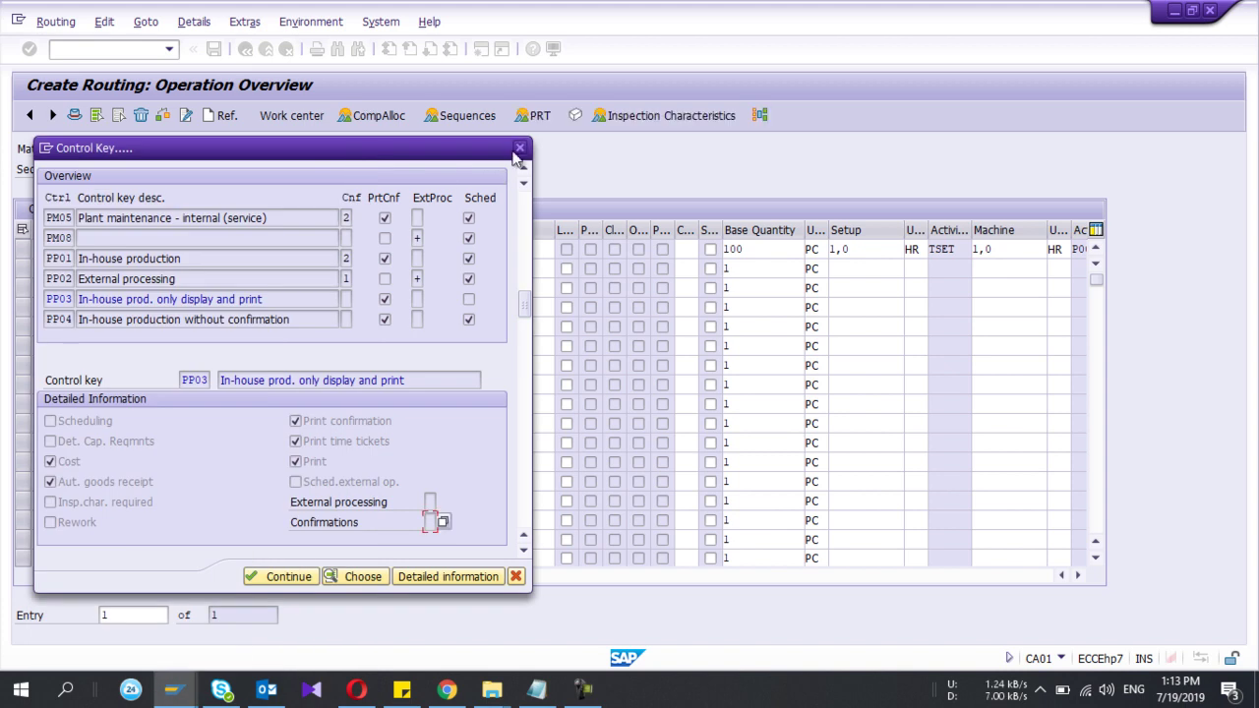
key("Escape")
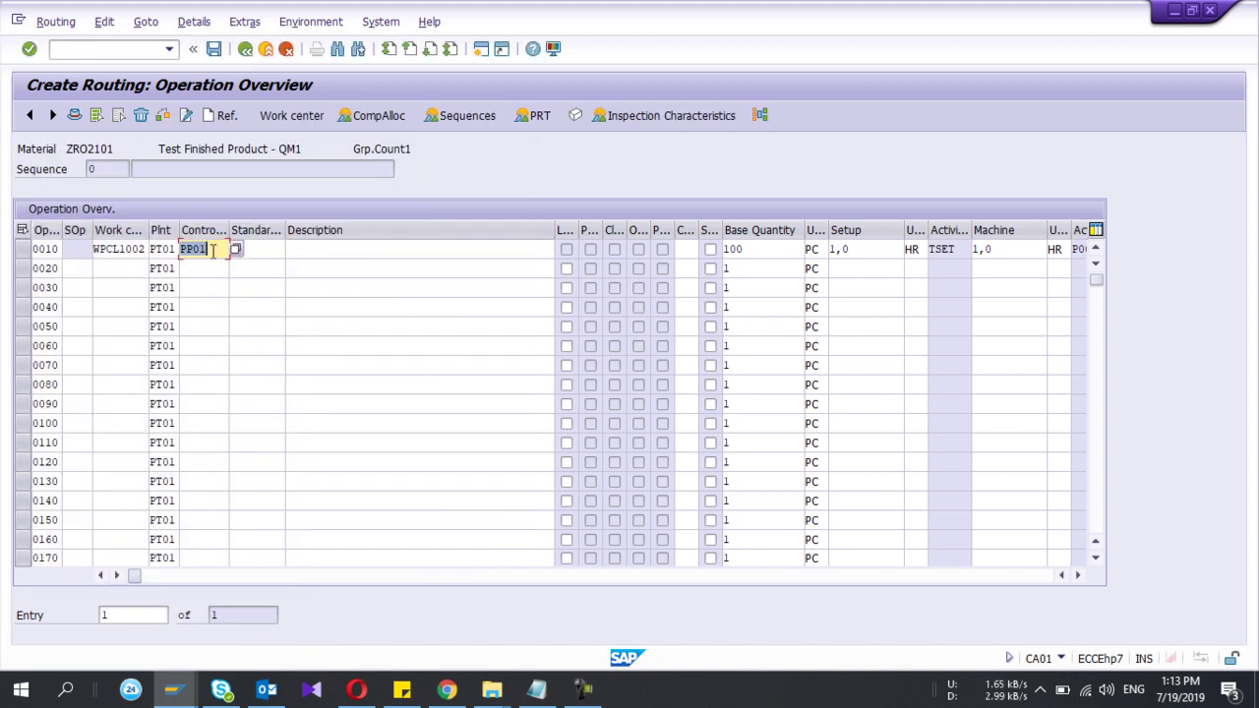
Set the control key of operation 0010 to PP03
left_click(204, 268)
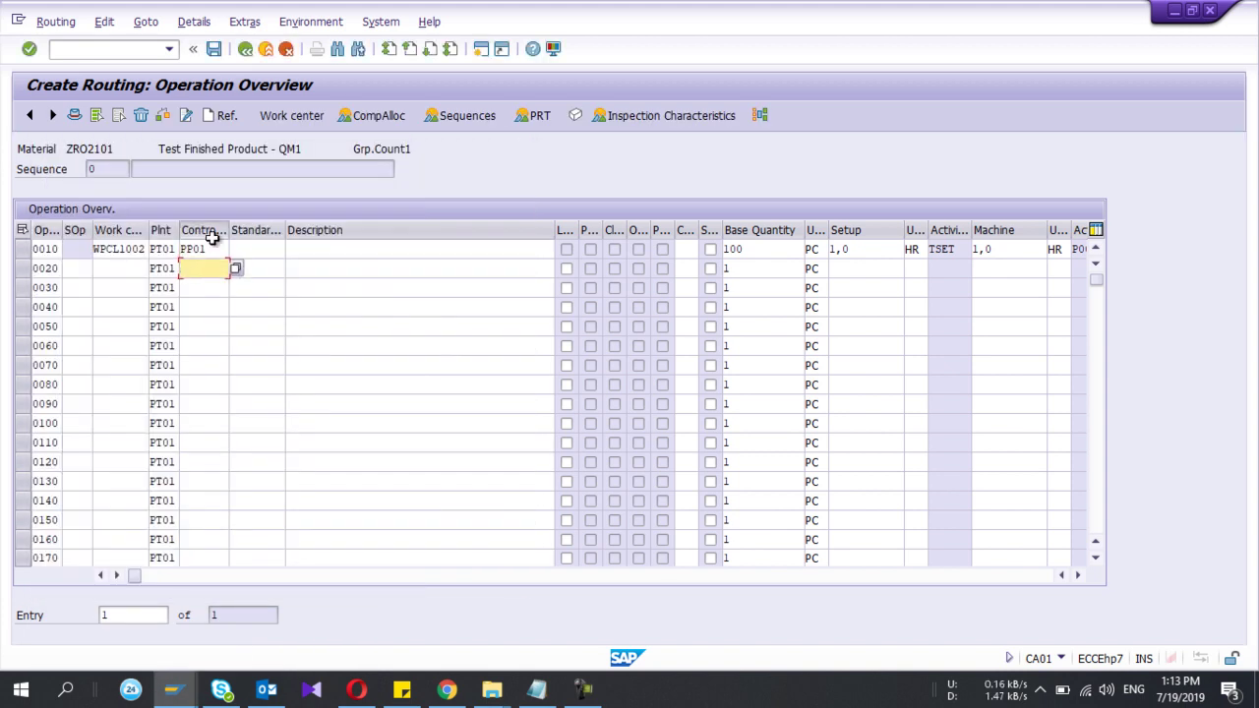
left_click(212, 249)
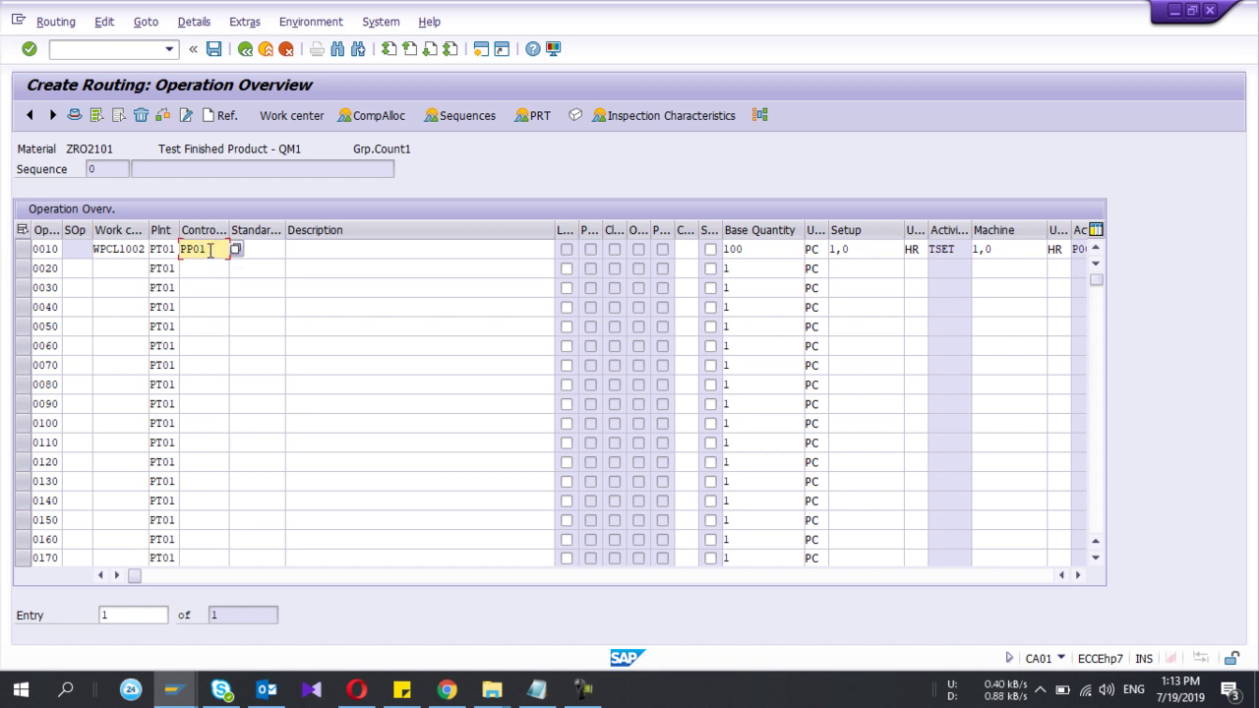
key("BackSpace")
type("3")
key("Down")
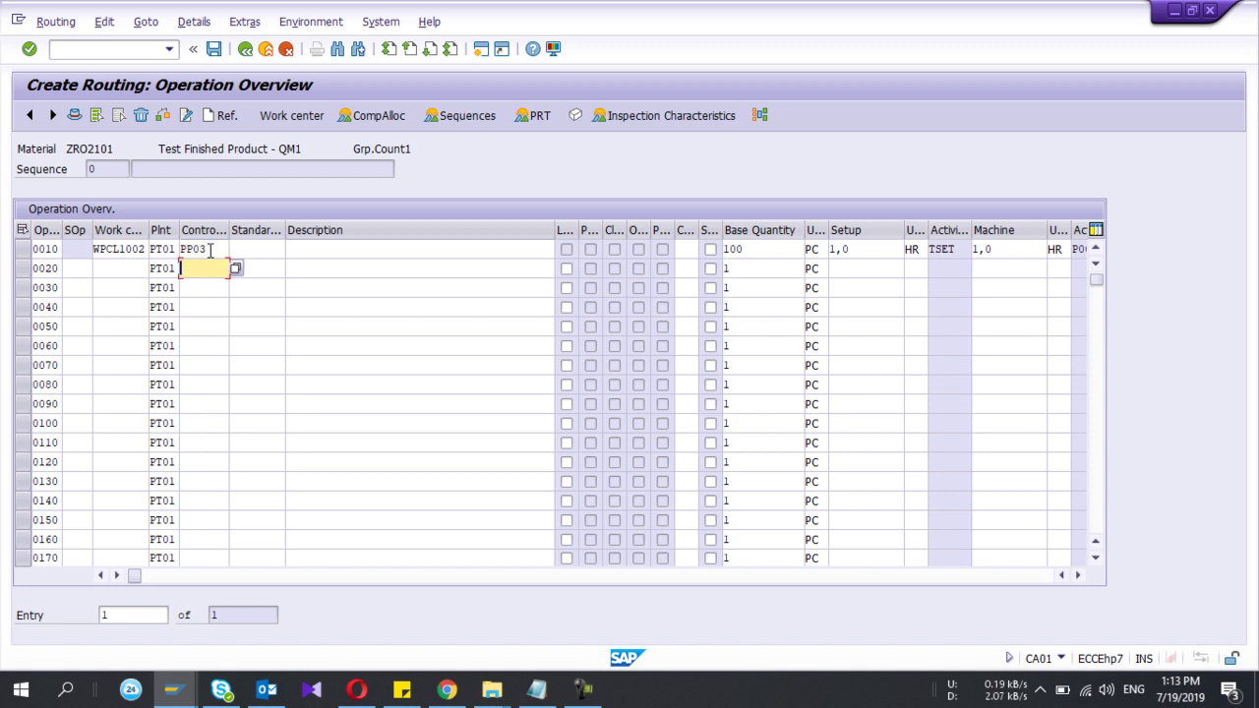
Add operation 0020 with work center WPCL1002 and control key PP01
left_click(123, 249)
key("Down")
type("WPCL1002")
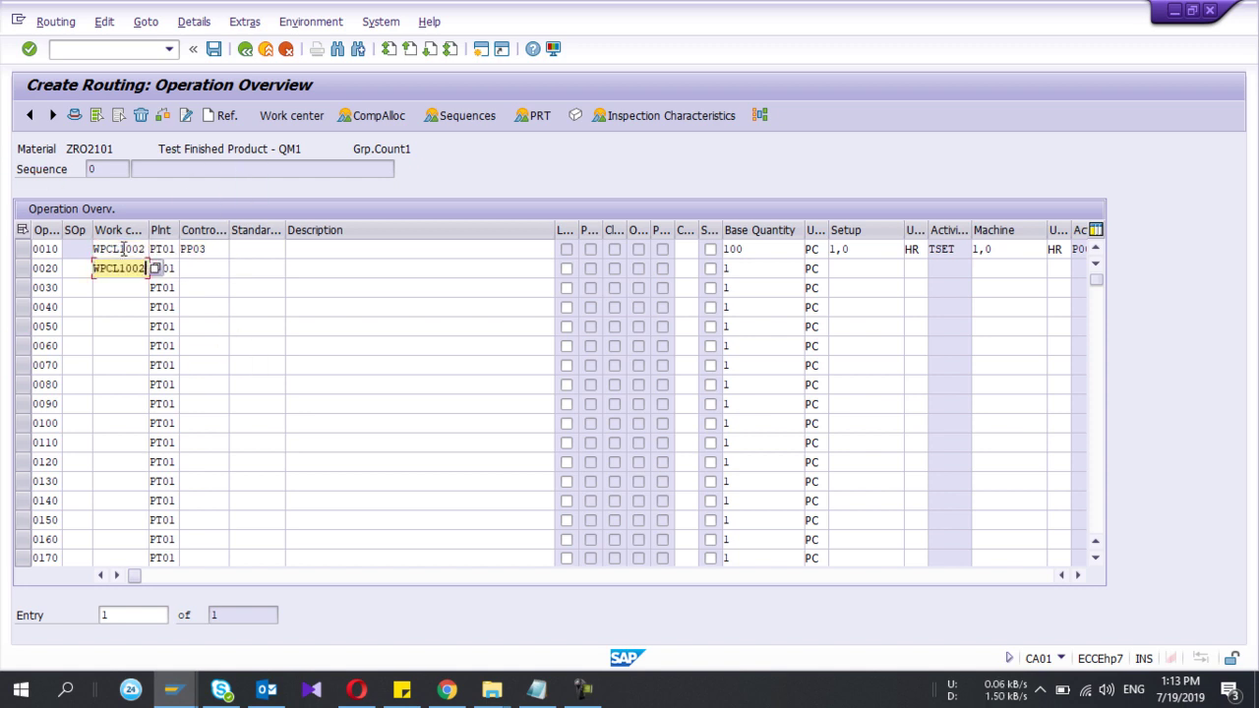
left_click(202, 268)
type("PP01")
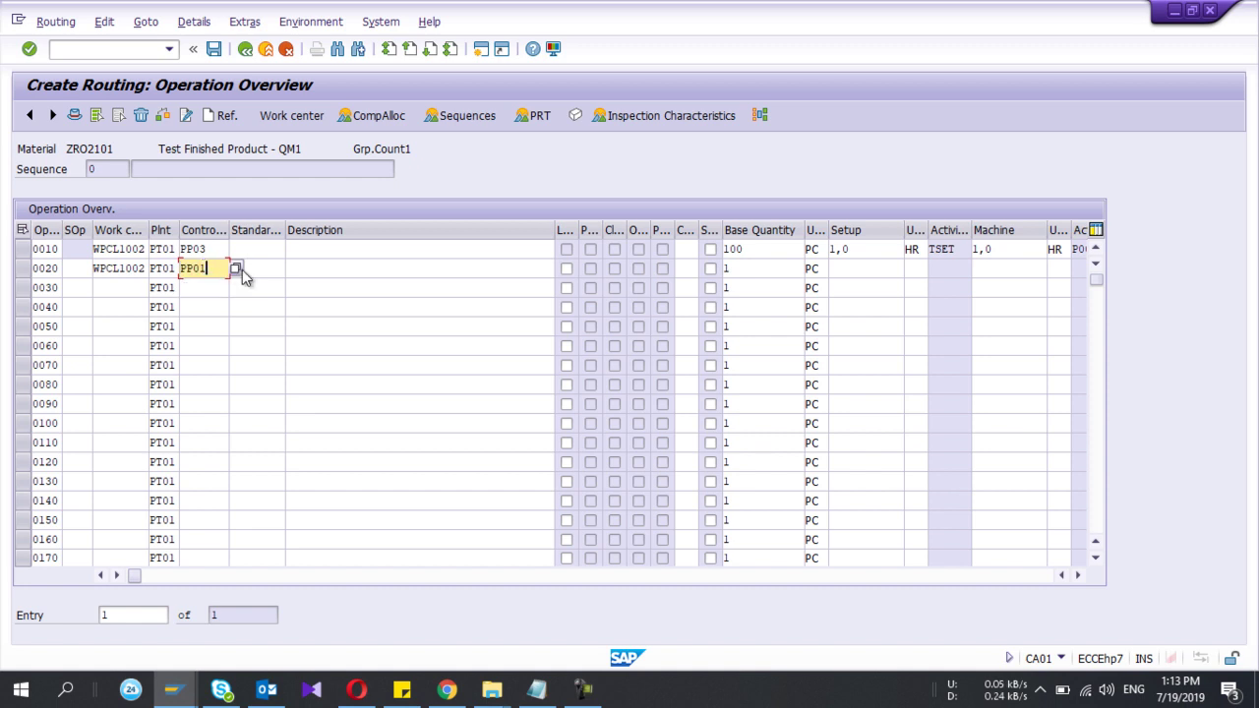
Describe operation 0010 as Cutting and operation 0020 as Folding
left_click(268, 250)
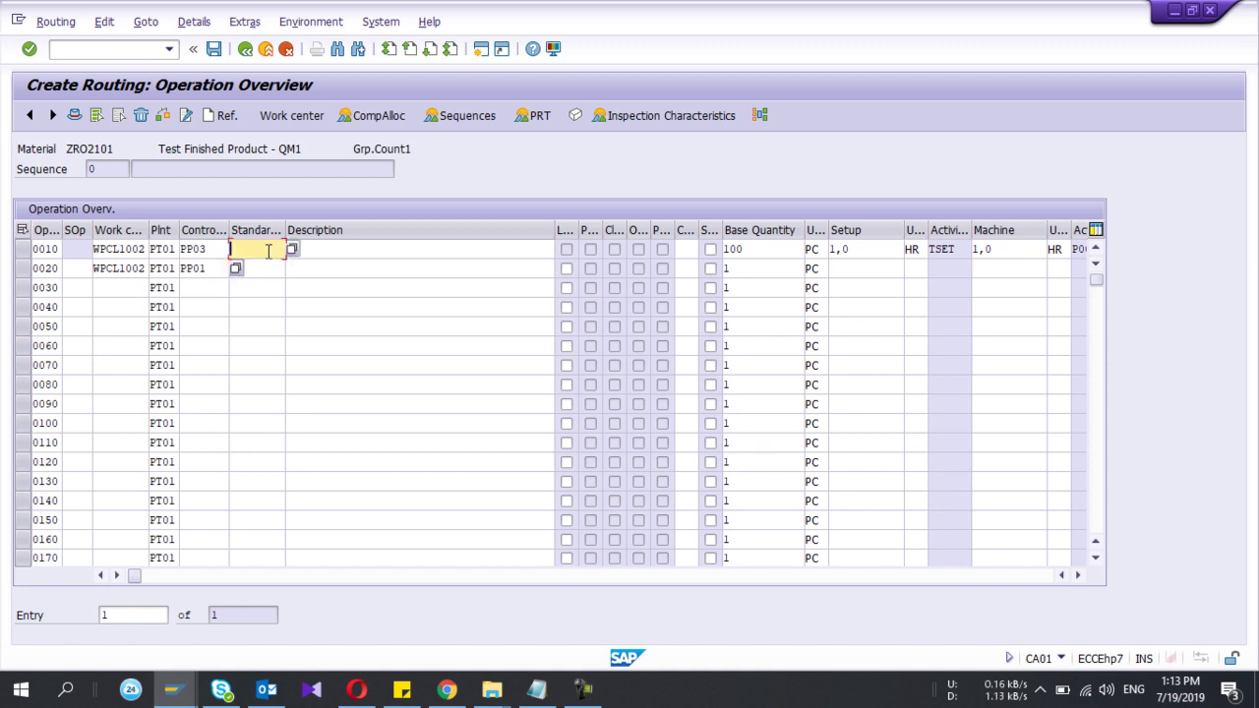
left_click(331, 251)
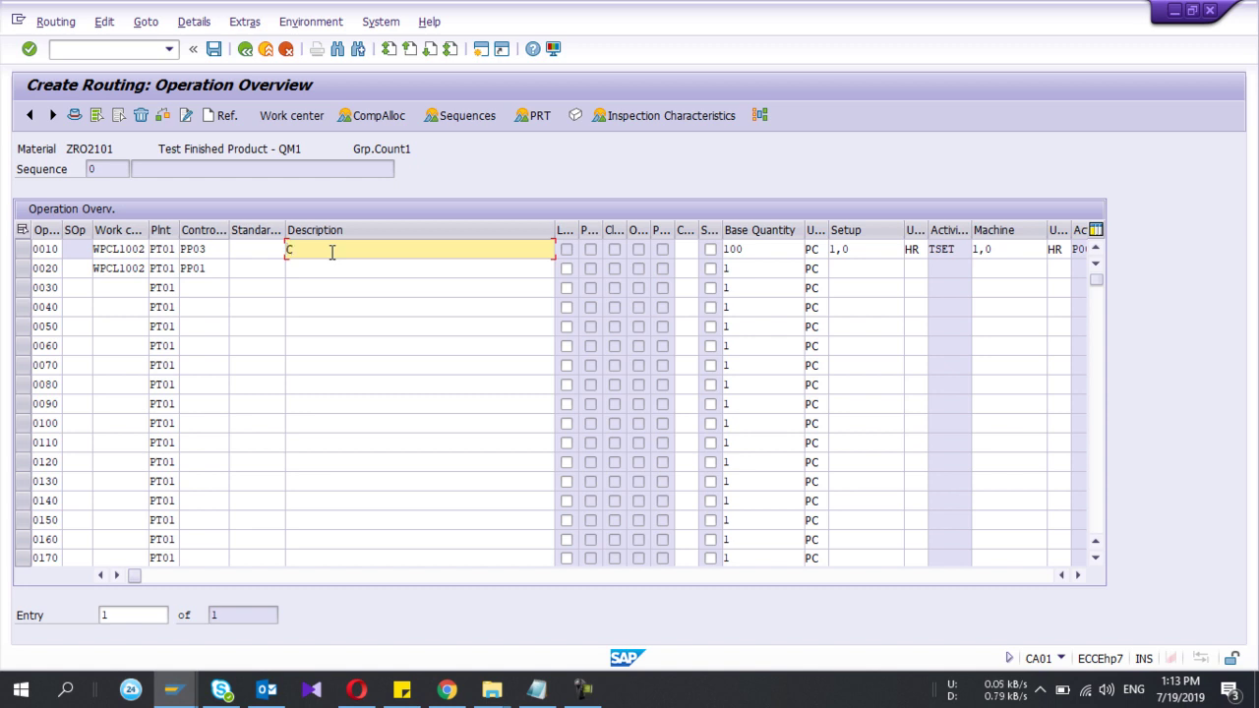
type("tting")
left_click(324, 267)
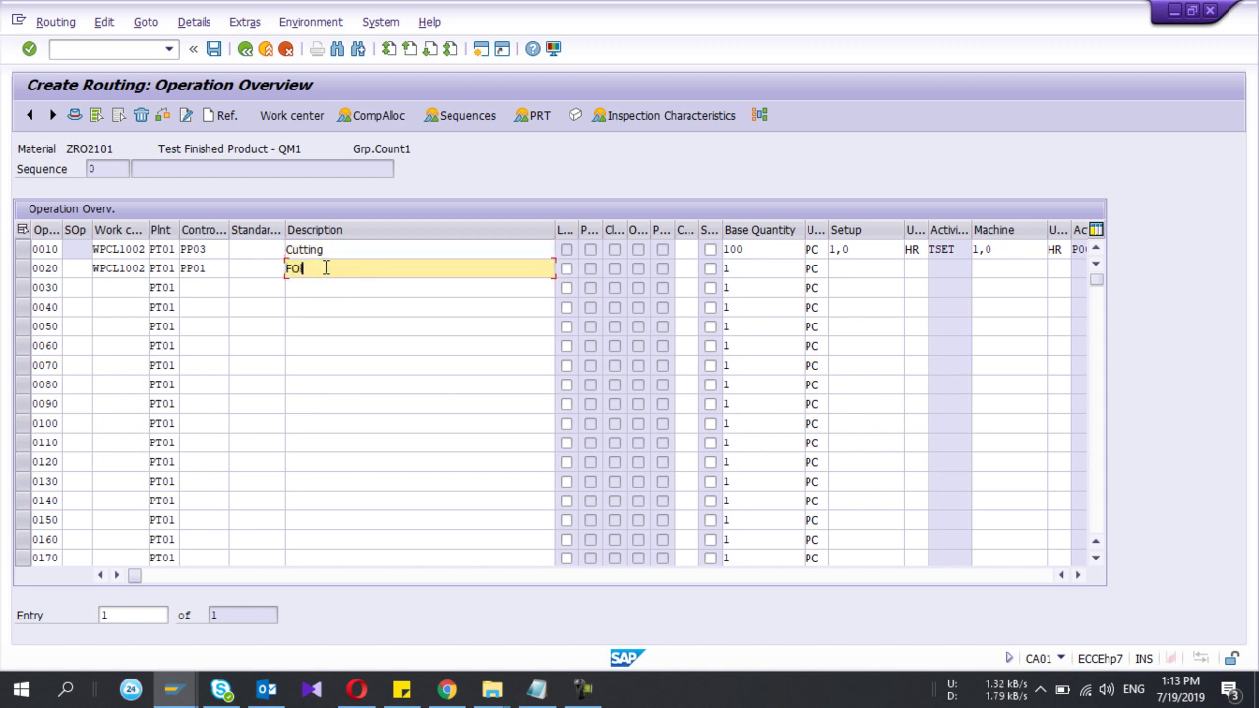
type("Folding")
Enter operation 0020's standard values as 1 HR for setup, 3 HR for machine and 1 HR for labor
double_click(193, 270)
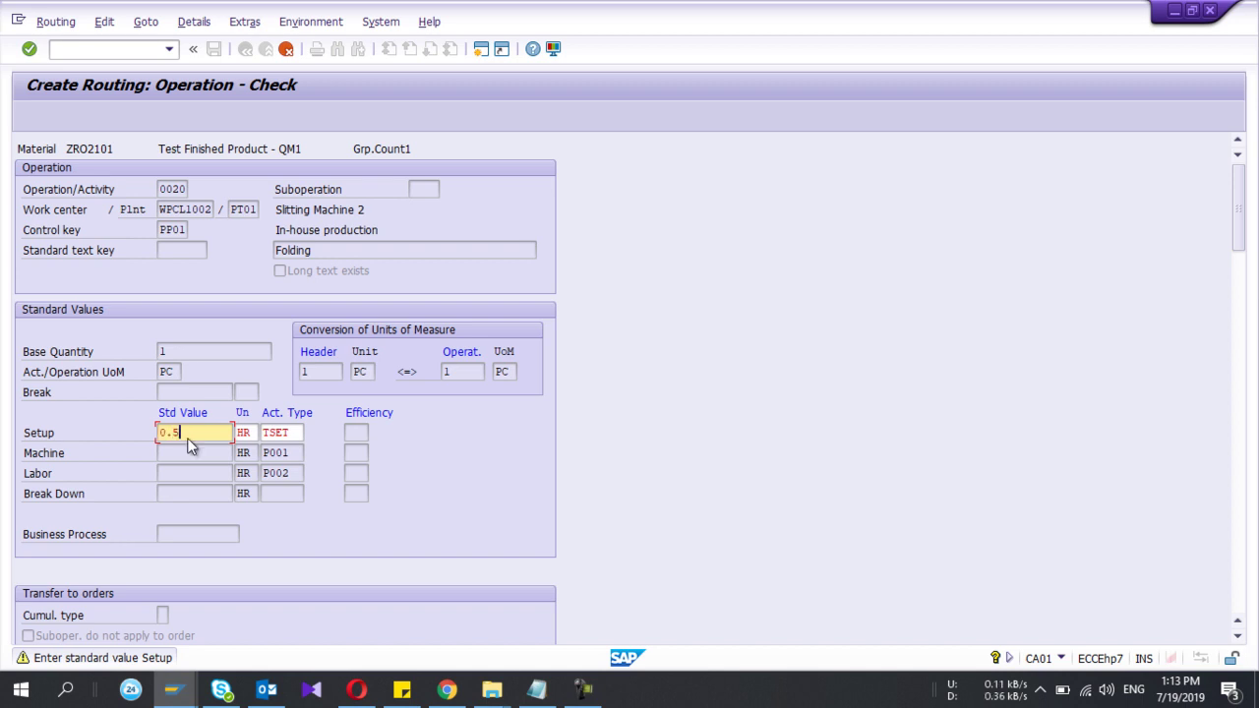
type("0.5")
key("Return")
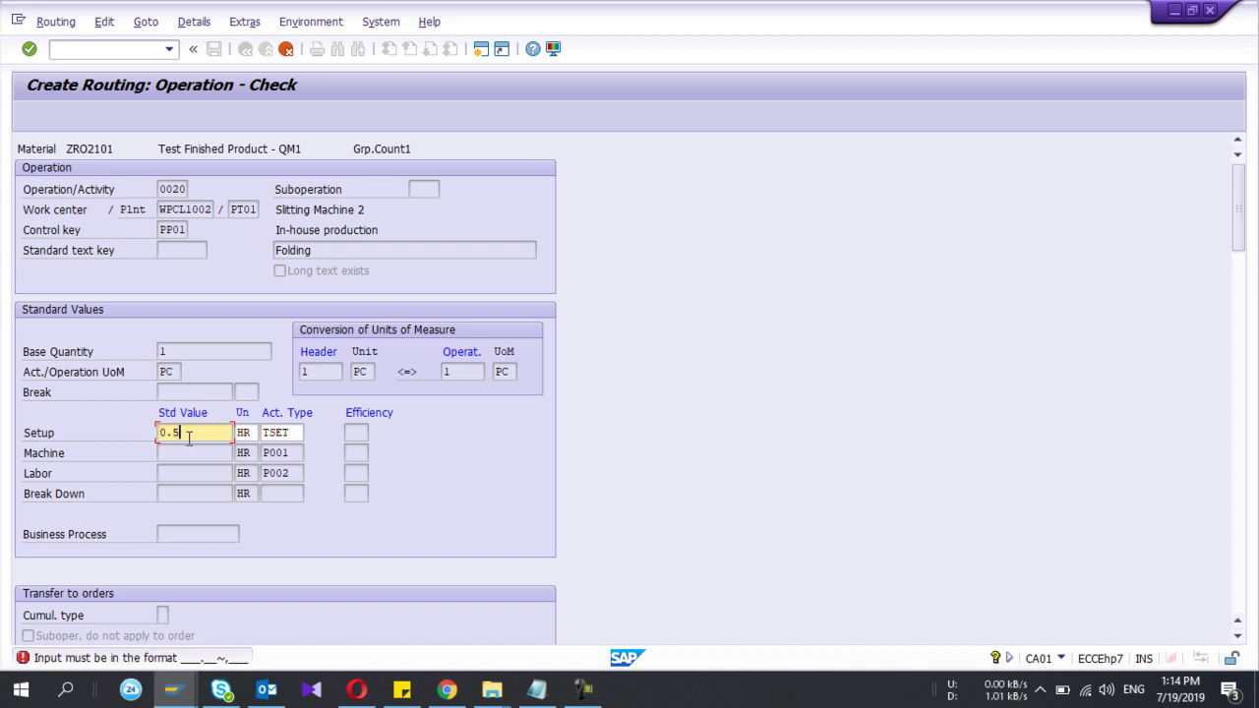
key("BackSpace")
key("BackSpace")
type("1")
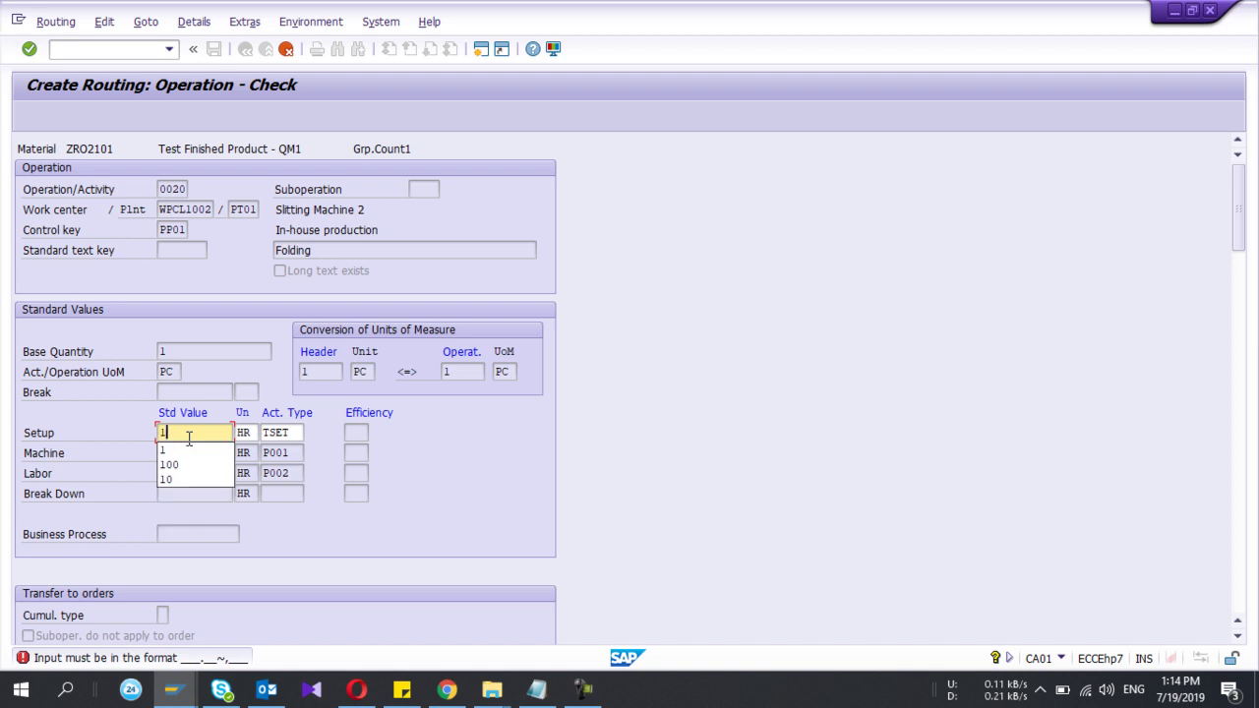
key("Tab")
type("3")
key("Return")
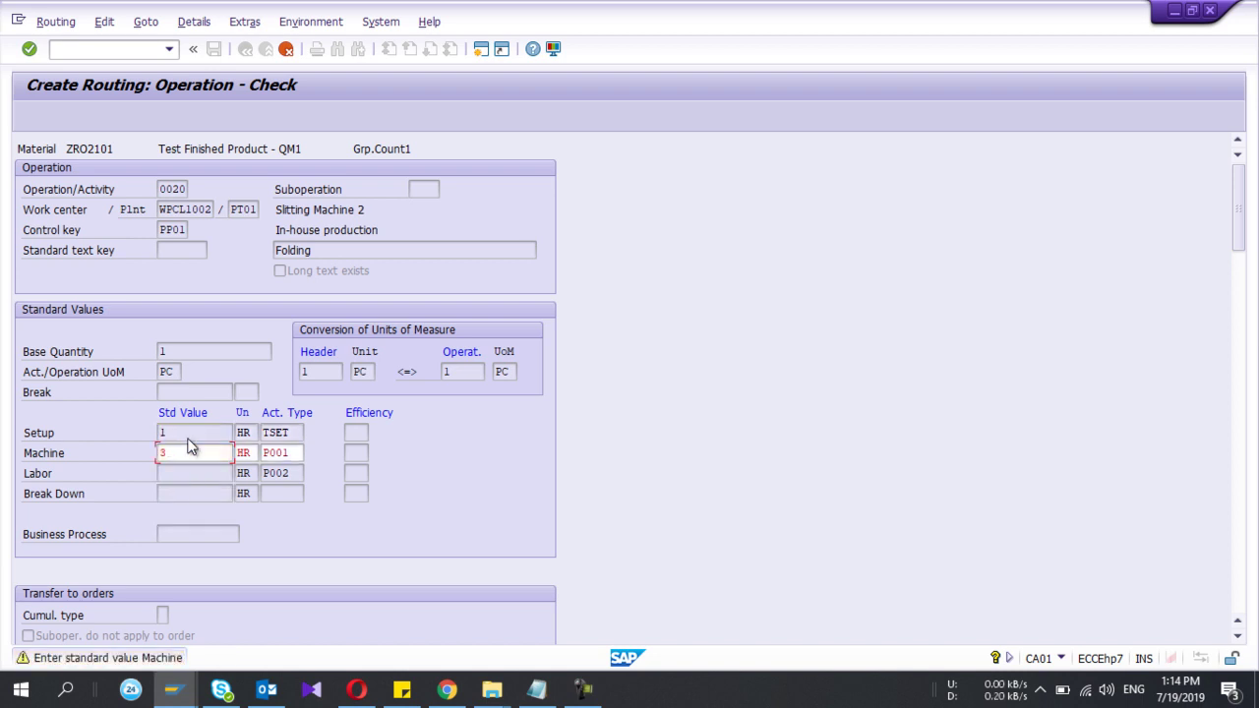
type("1")
key("Return")
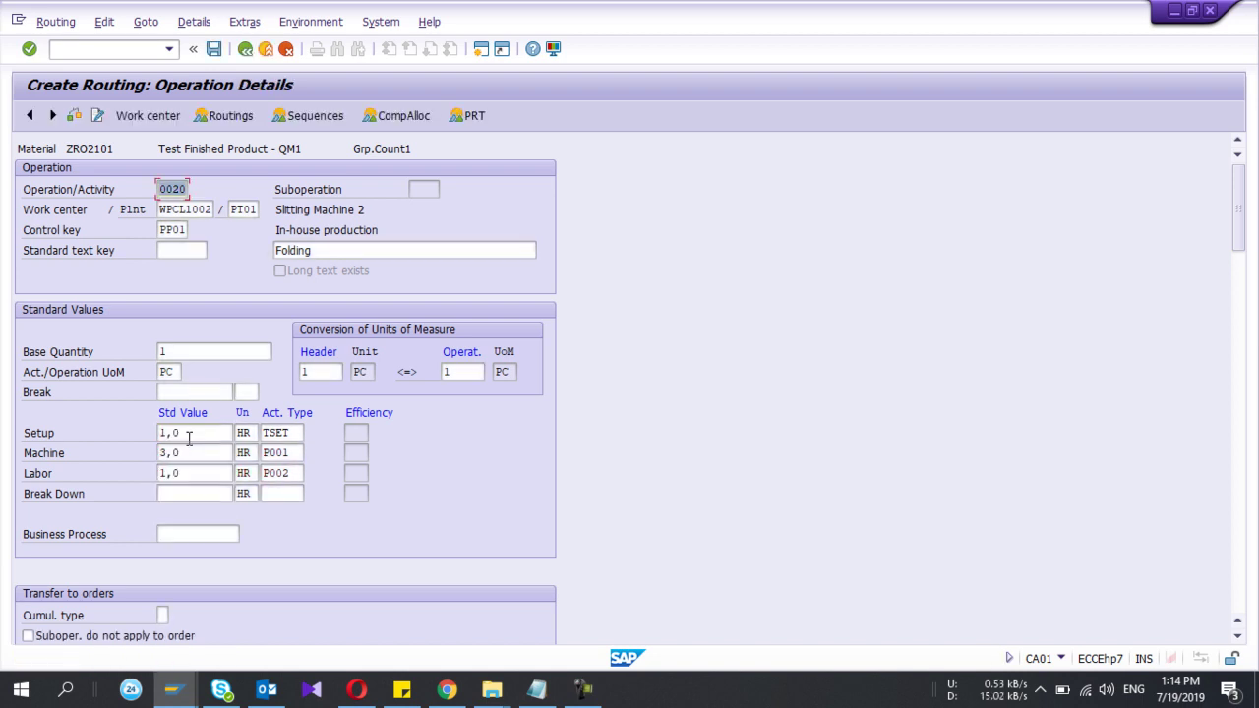
Set the base quantity of operation 0020 to 100 PC and return to the operation overview
left_click(173, 352)
type("00")
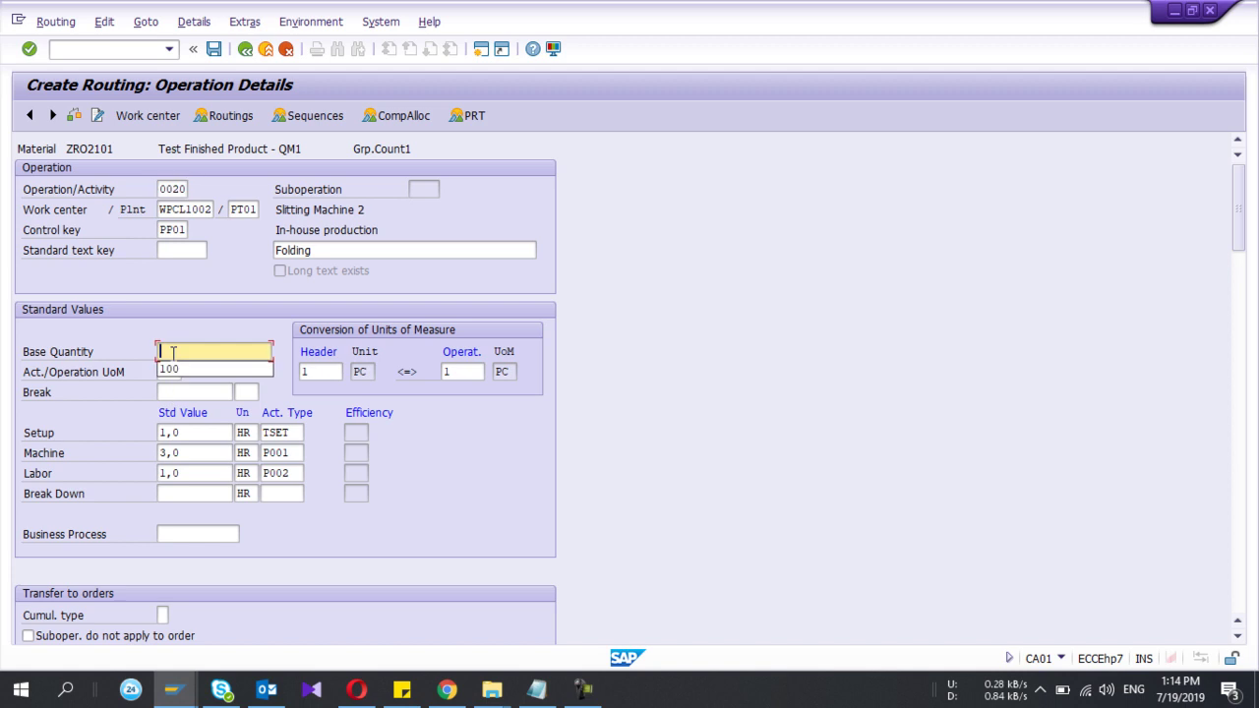
key("Return")
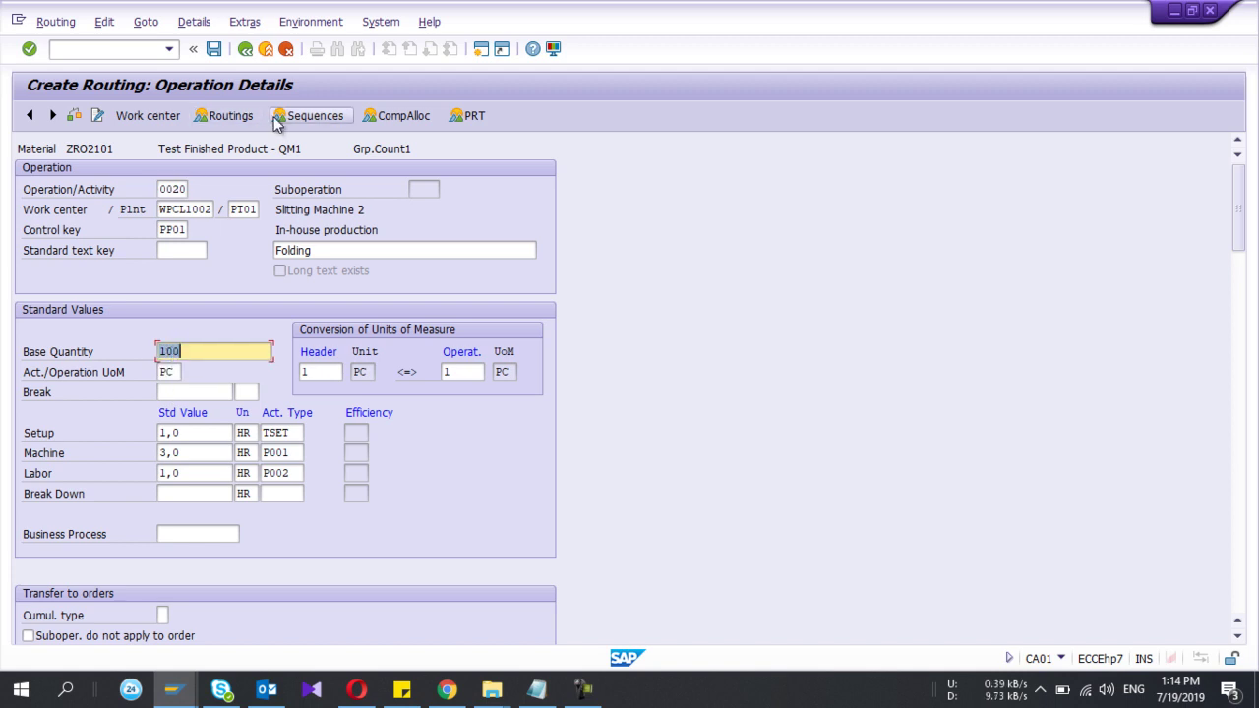
left_click(240, 54)
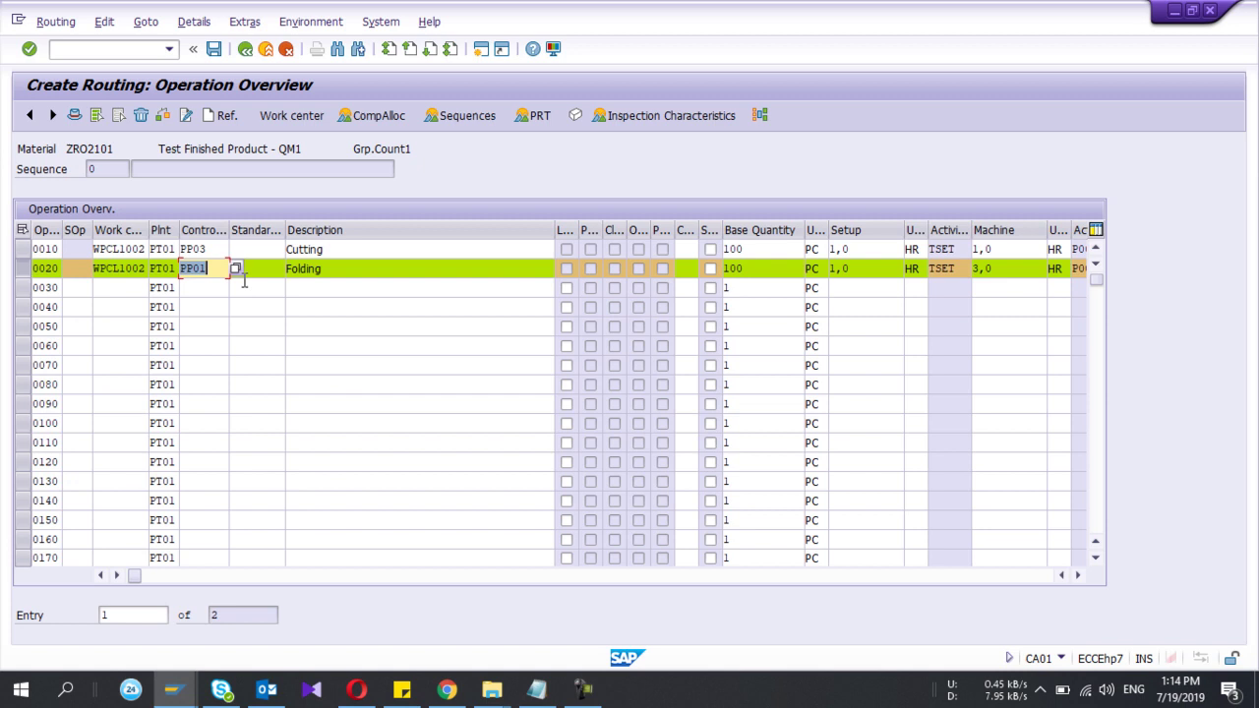
left_click(25, 268)
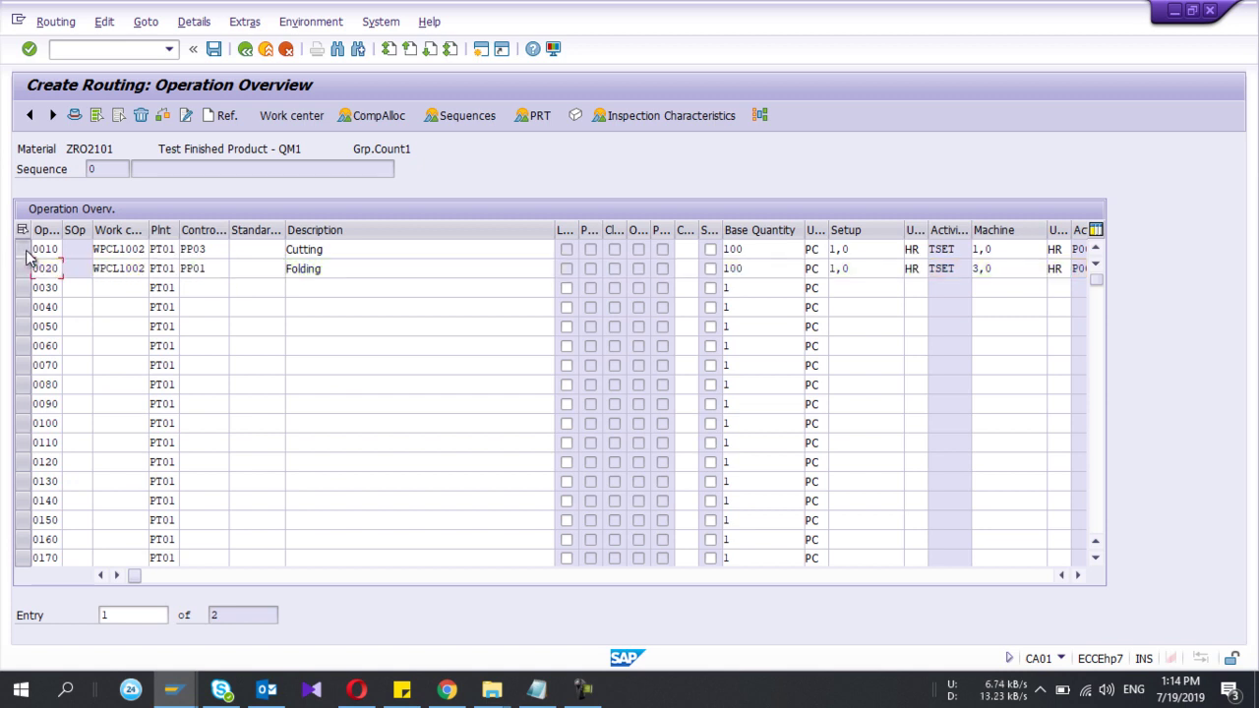
left_click(25, 251)
left_click(24, 251)
left_click(25, 271)
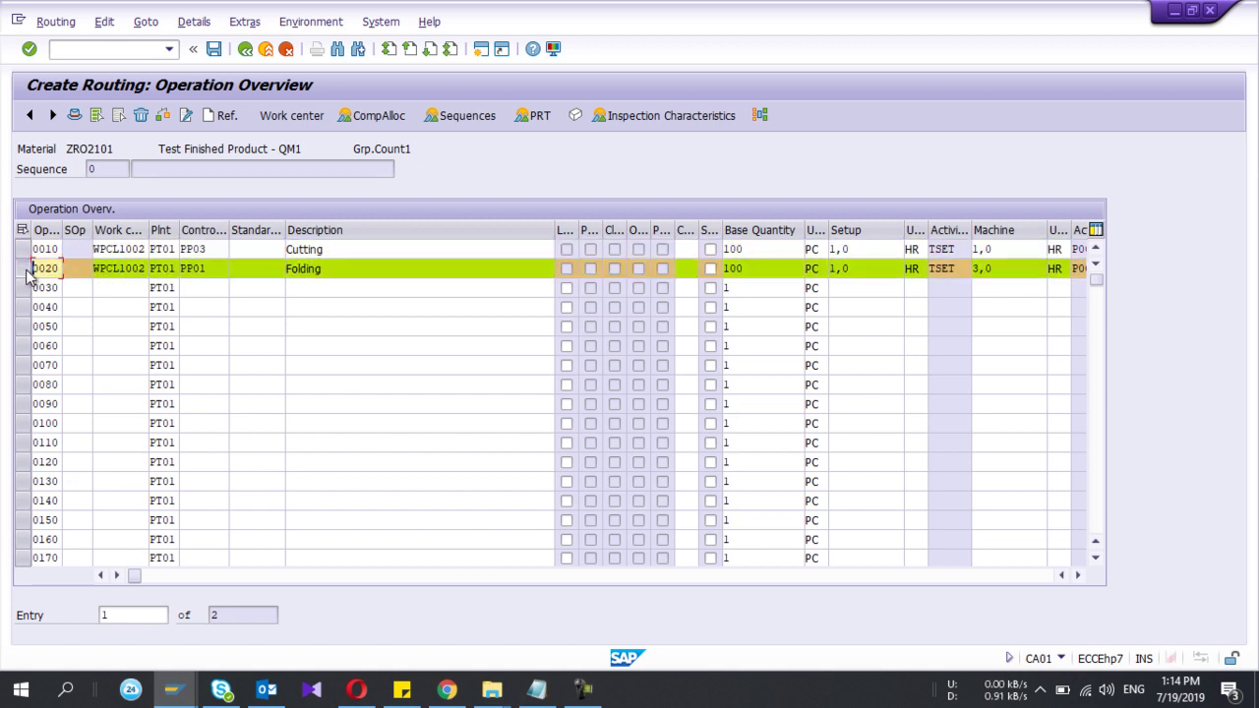
left_click(25, 272)
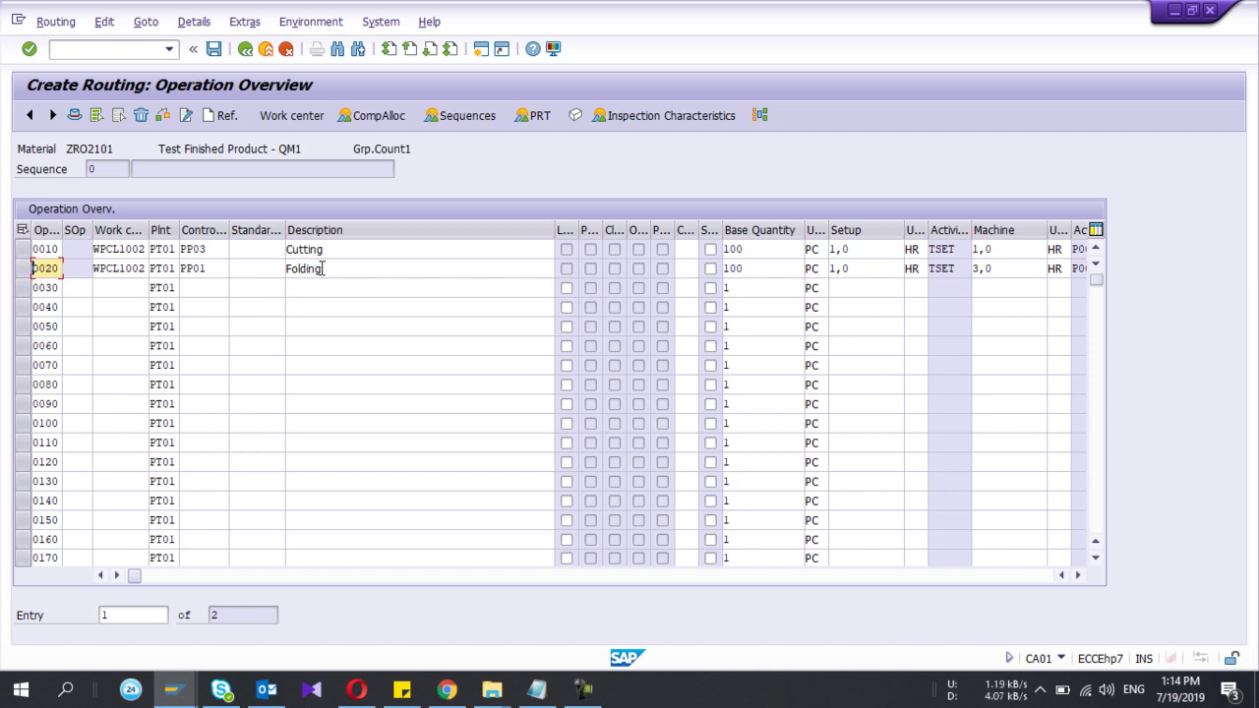
Examine the production resource/tool assignments and the inspection characteristics of operation 0020 without entering anything
left_click(531, 116)
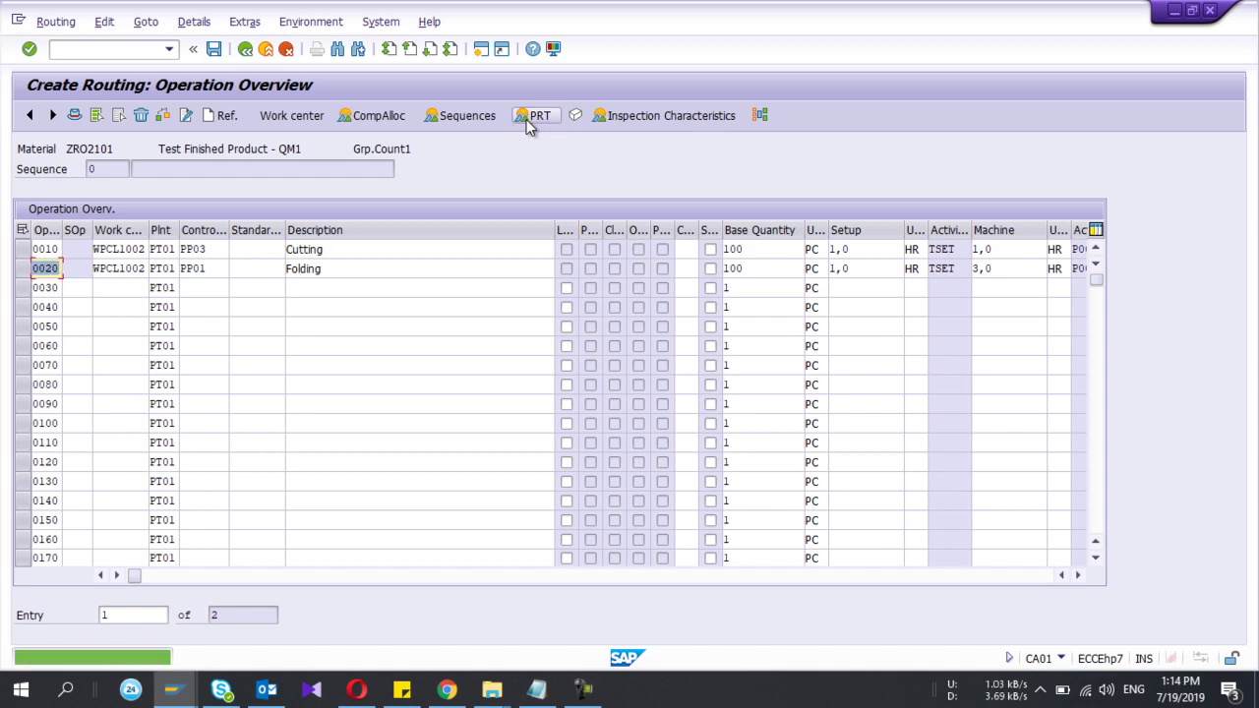
left_click(23, 269)
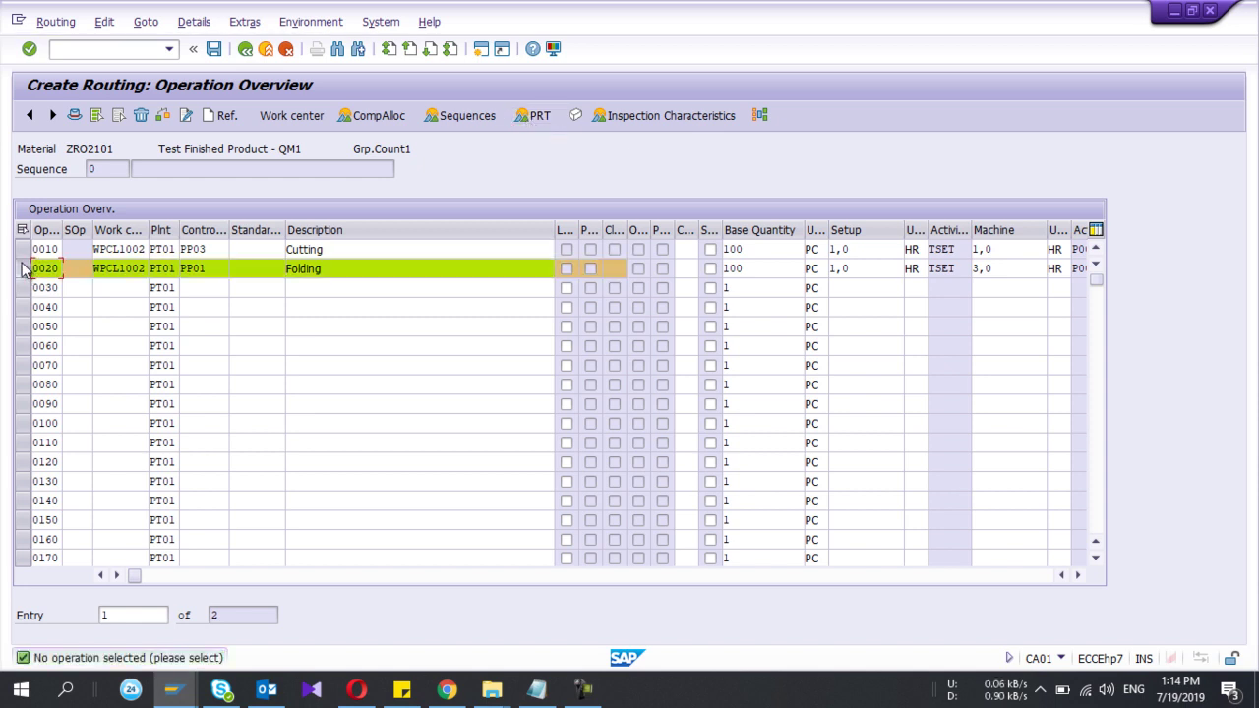
left_click(528, 120)
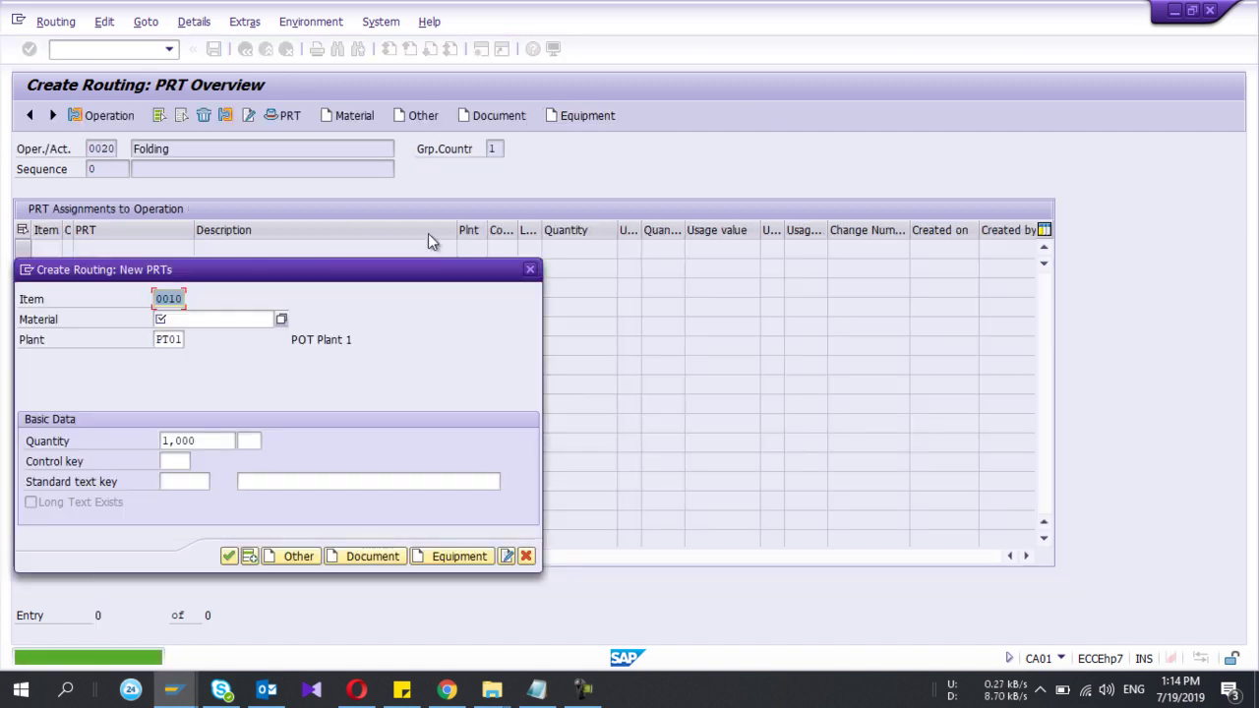
left_click(531, 269)
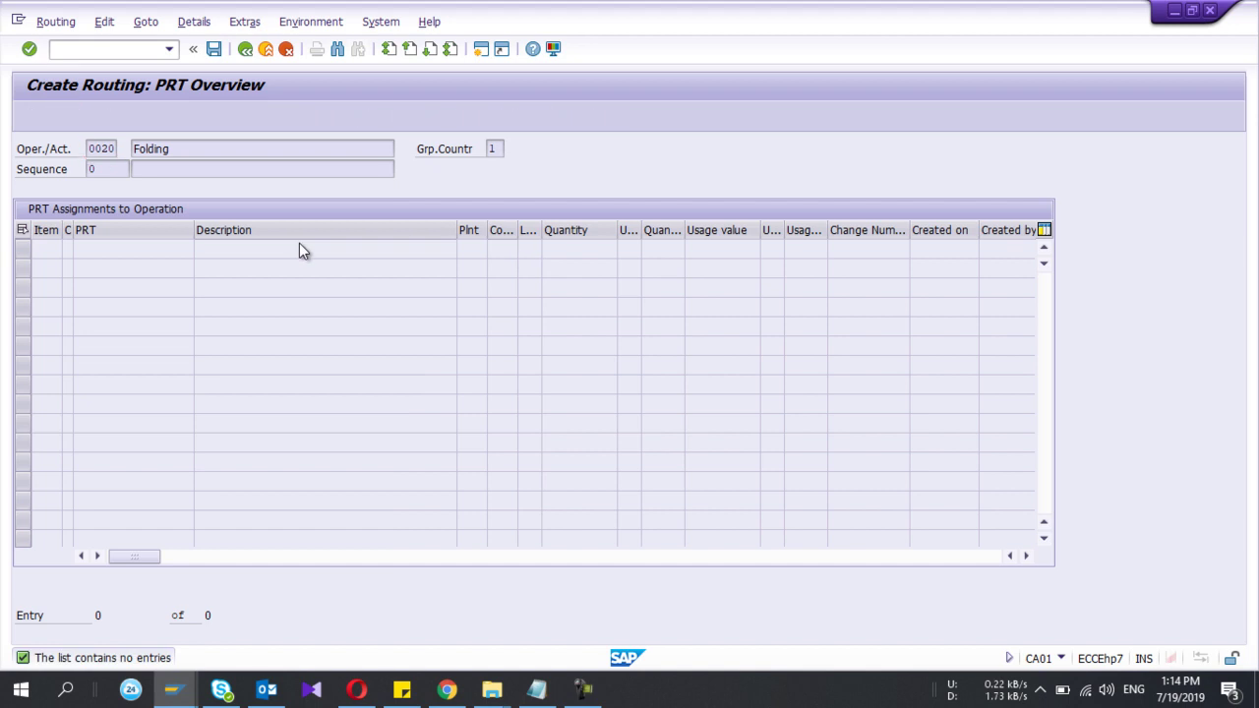
left_click(246, 52)
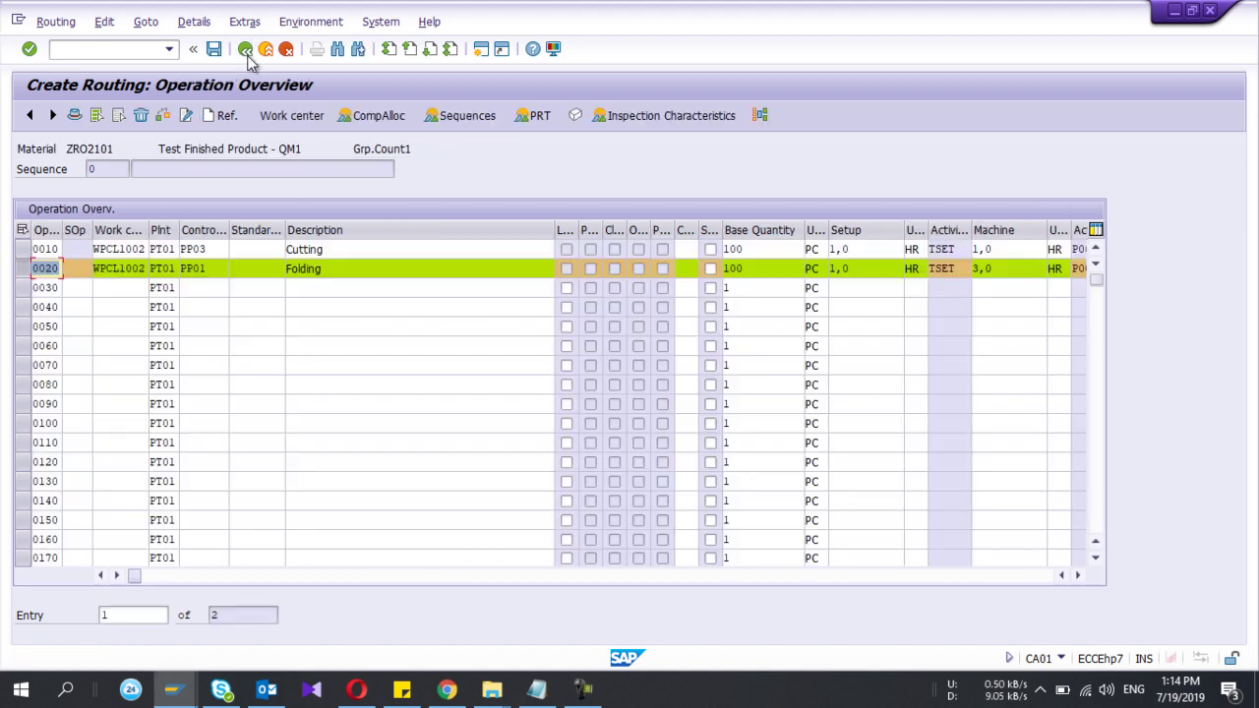
left_click(635, 118)
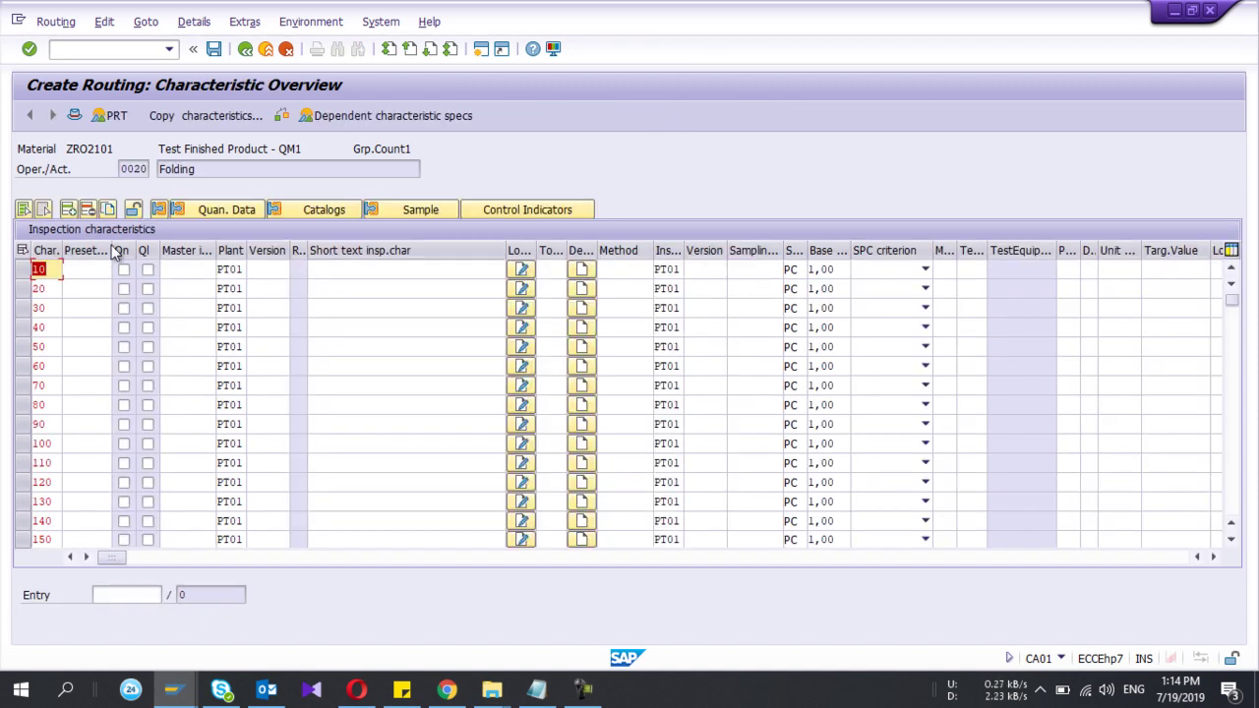
left_click(245, 49)
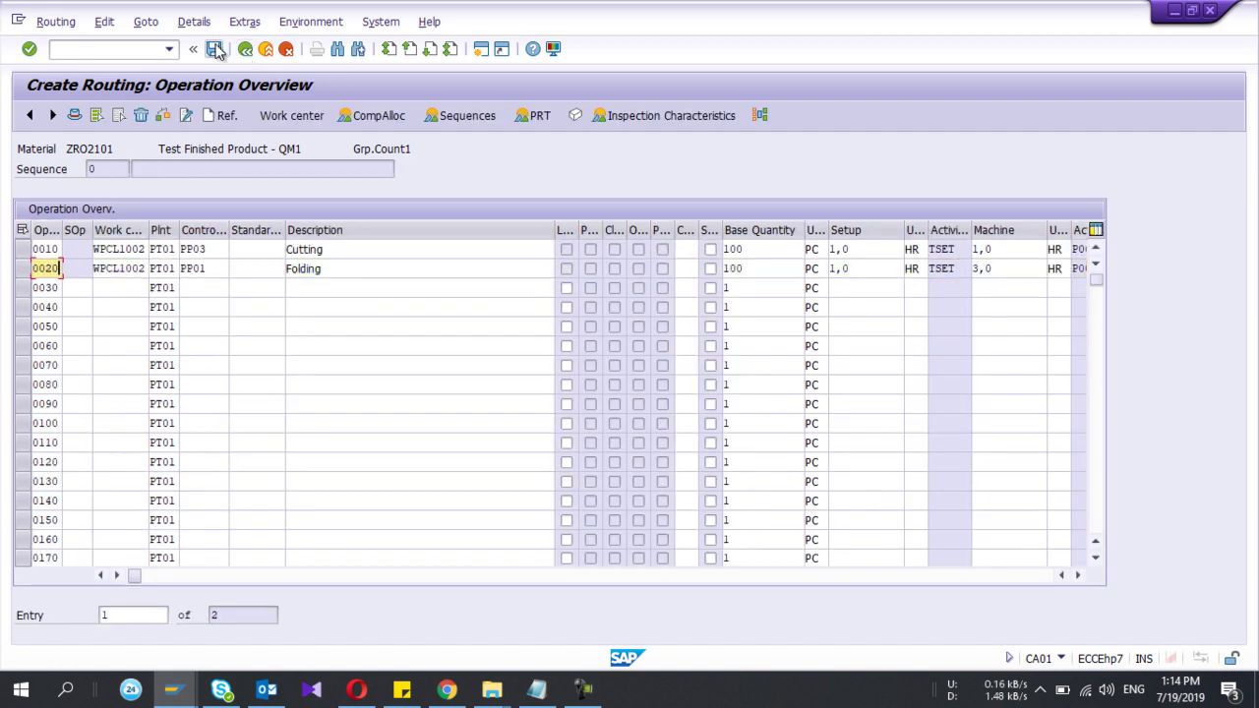
Save the routing for material ZRO2101 and restart the routing creation transaction
left_click(216, 51)
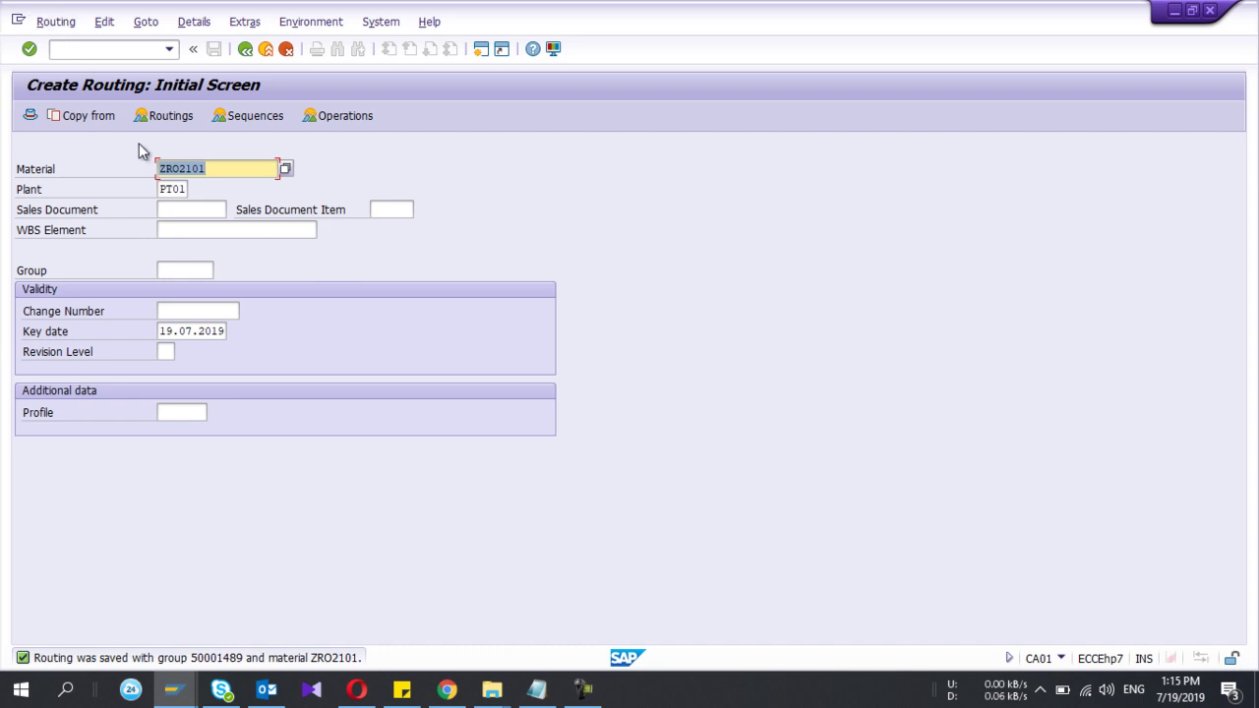
left_click(202, 169)
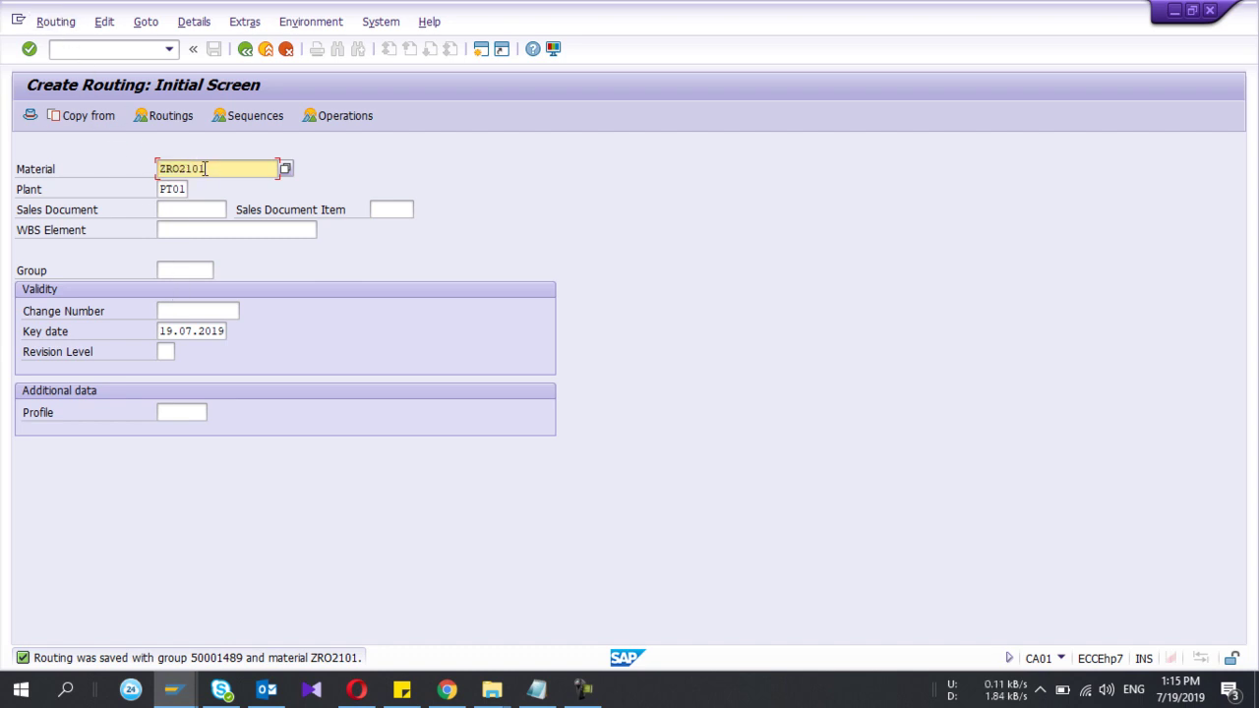
left_click(90, 51)
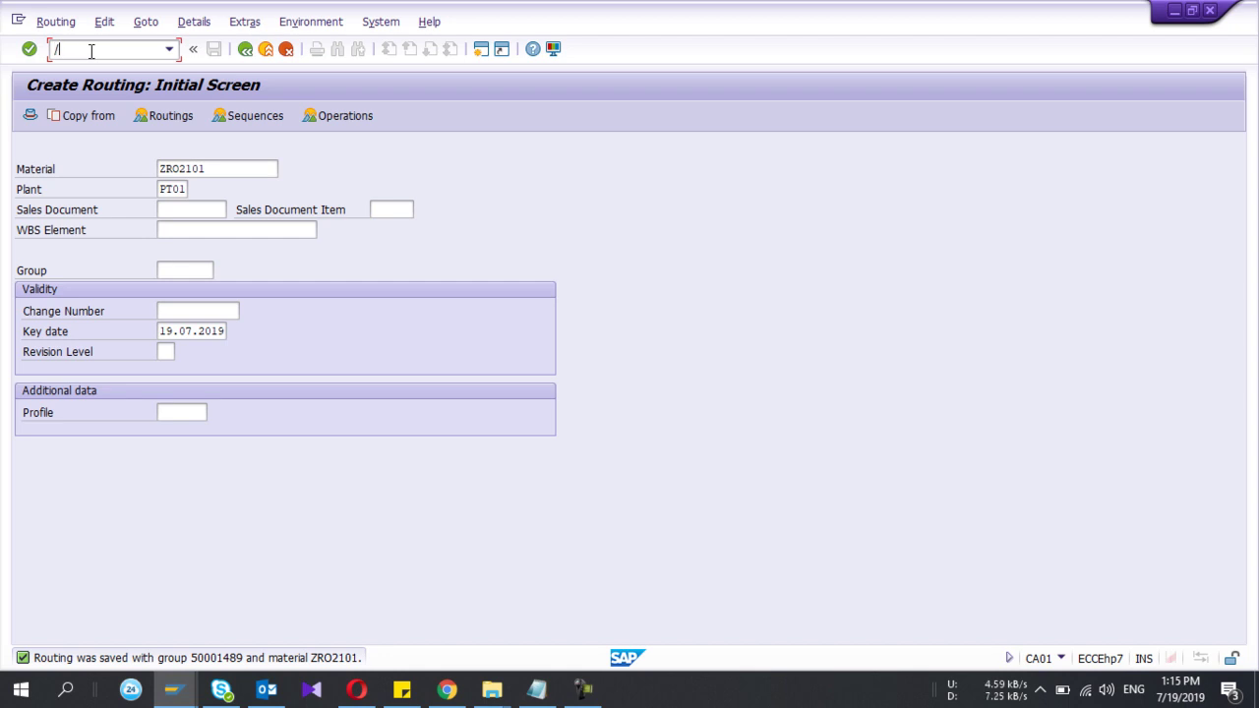
key("Return")
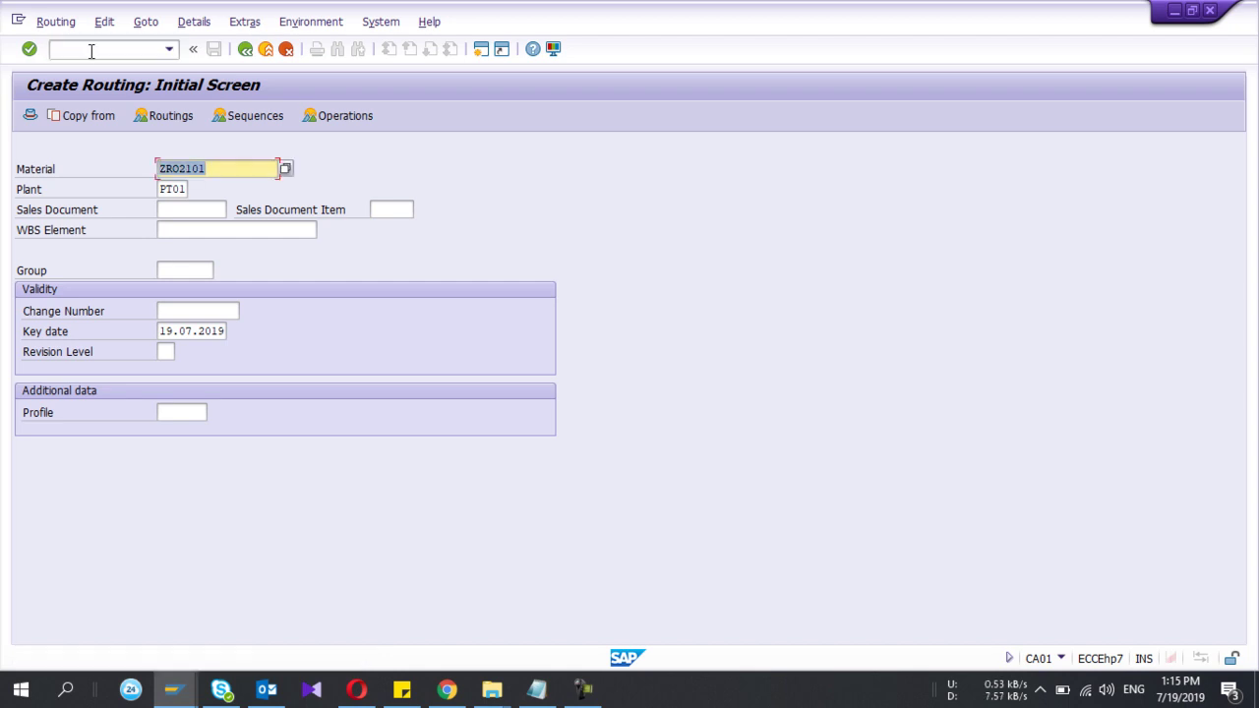
Open the routing overview for material ZRO2101 in plant PT01 and start an additional routing in the same group
left_click(182, 194)
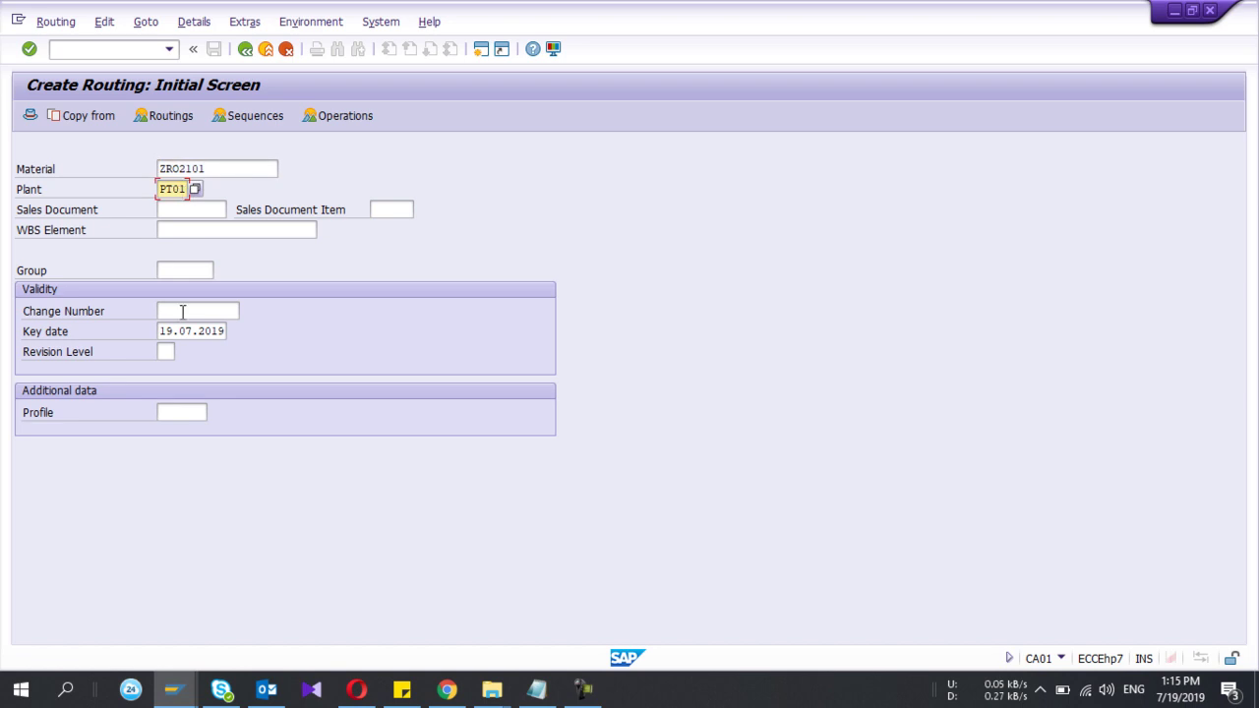
key("Return")
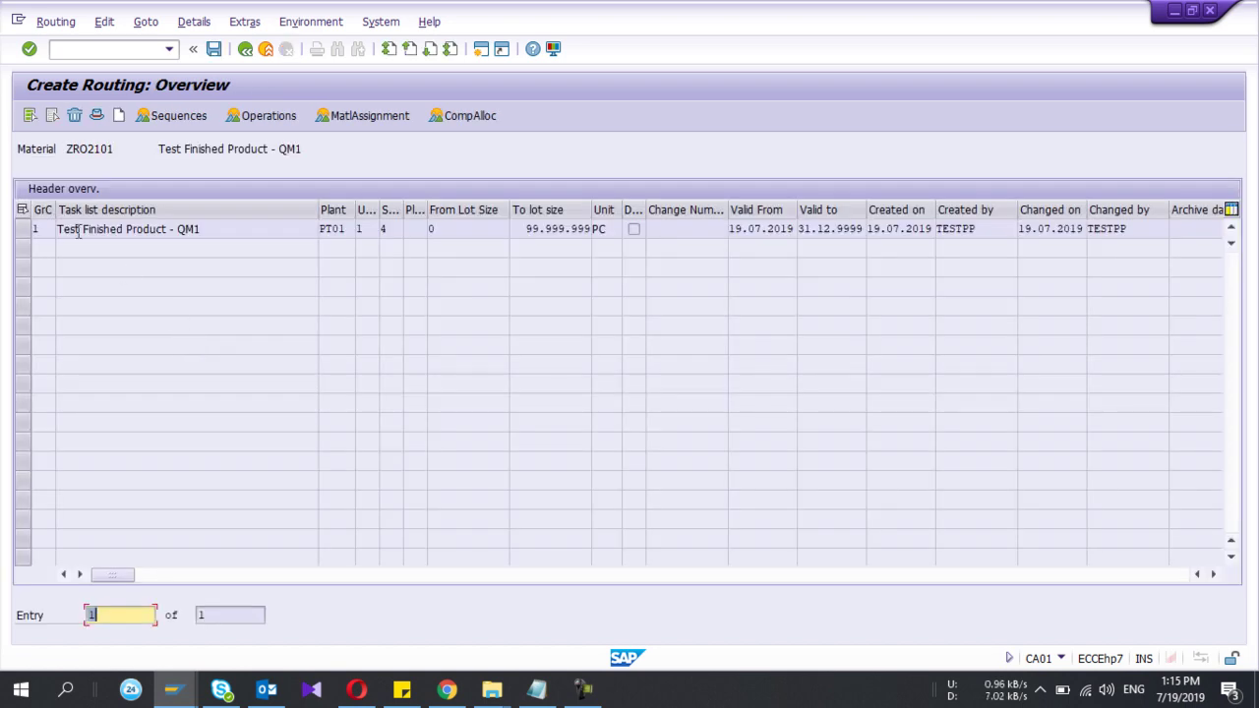
left_click(25, 229)
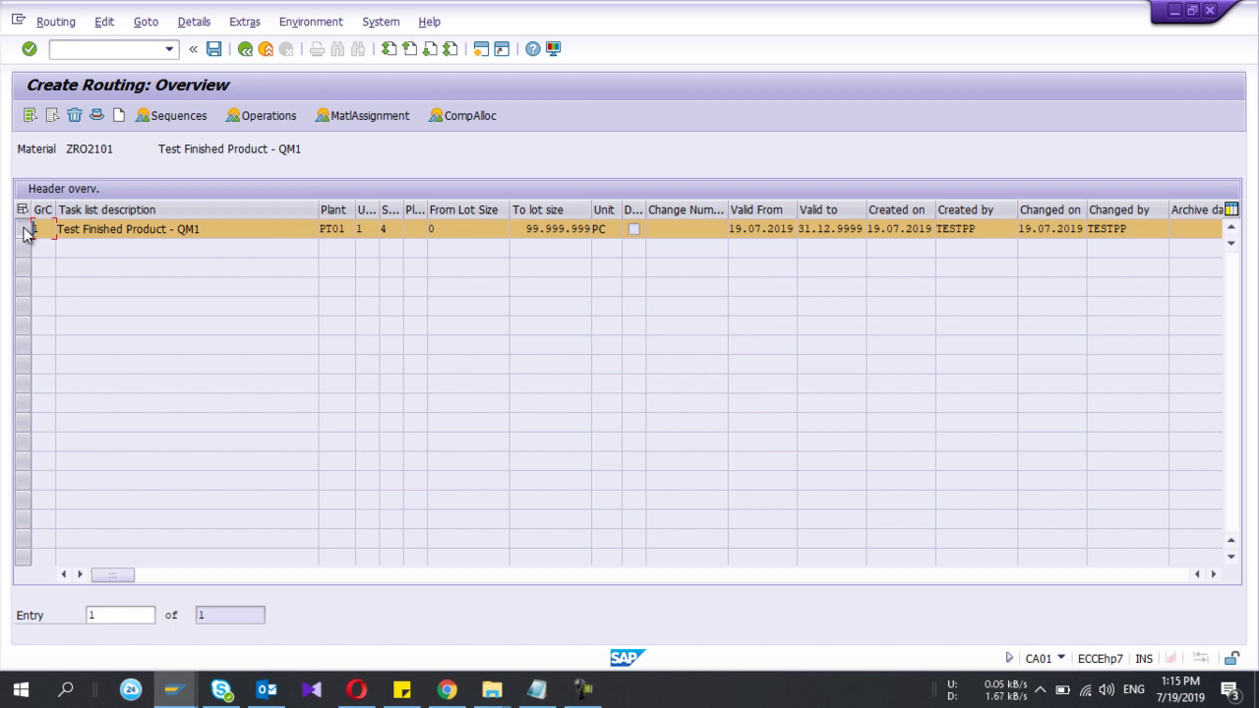
left_click(25, 230)
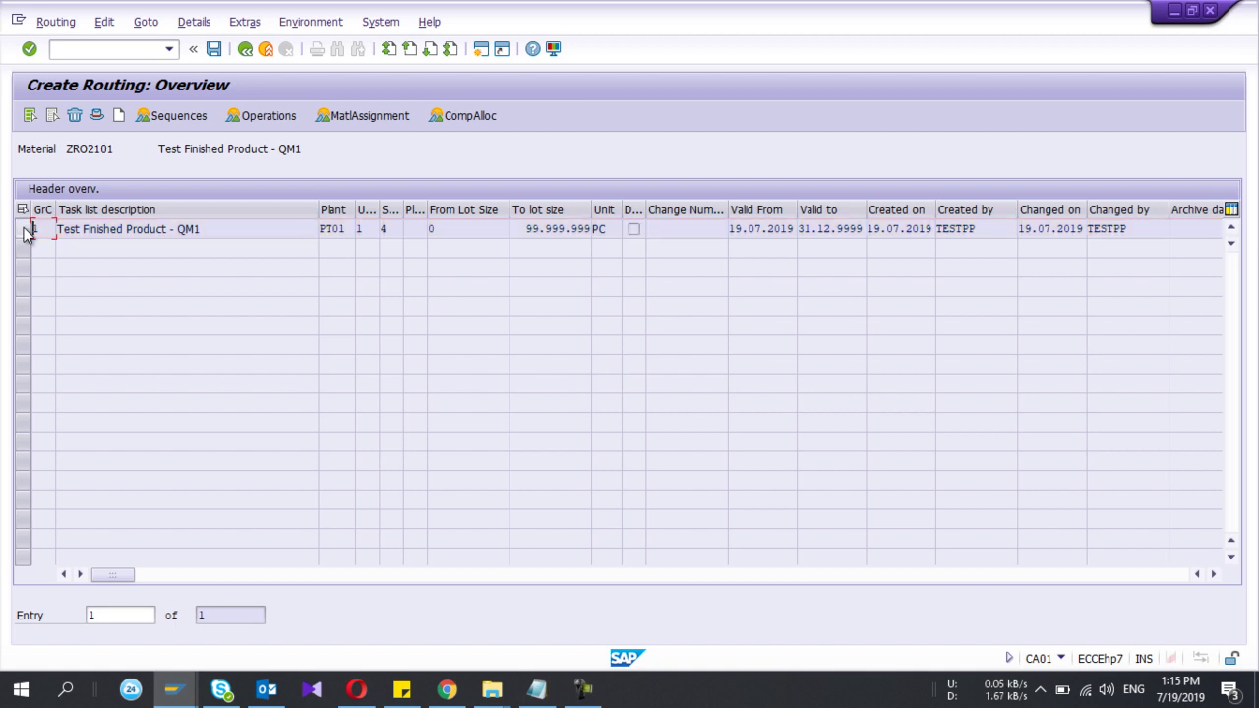
left_click(119, 116)
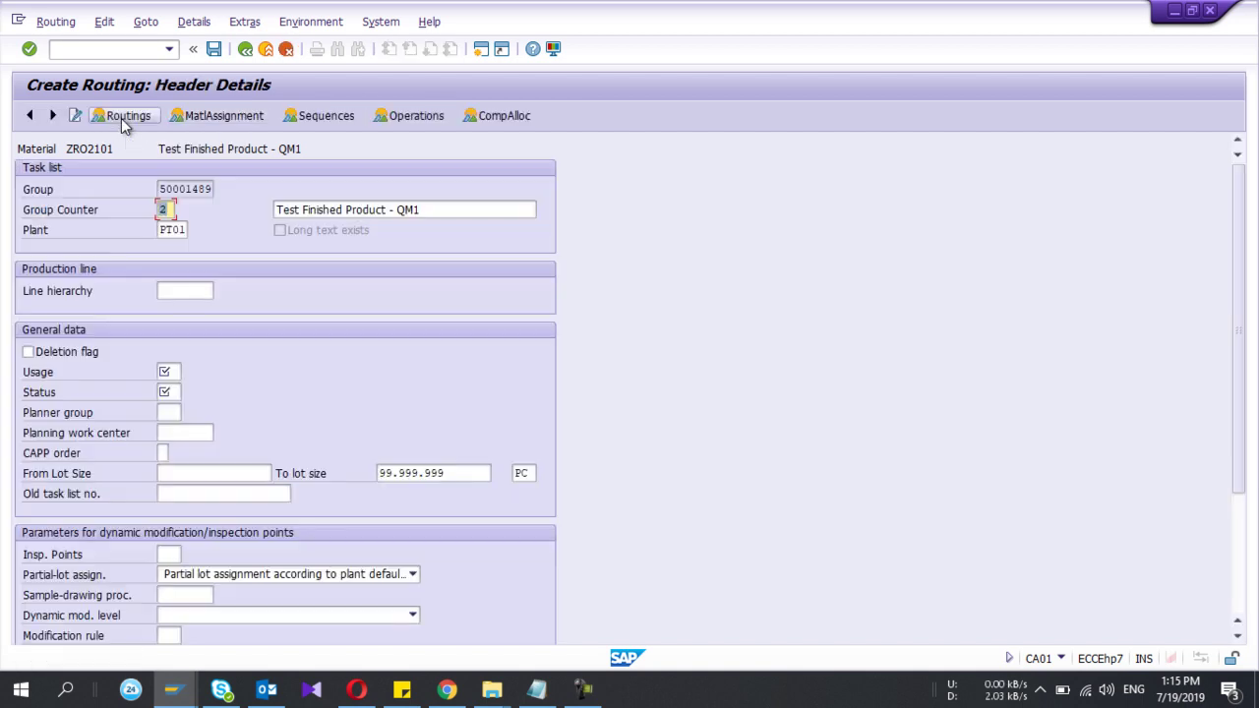
Set the new routing's usage to 1 and status to 3, and open its operation overview
left_click(170, 371)
type("1")
key("Tab")
type("3")
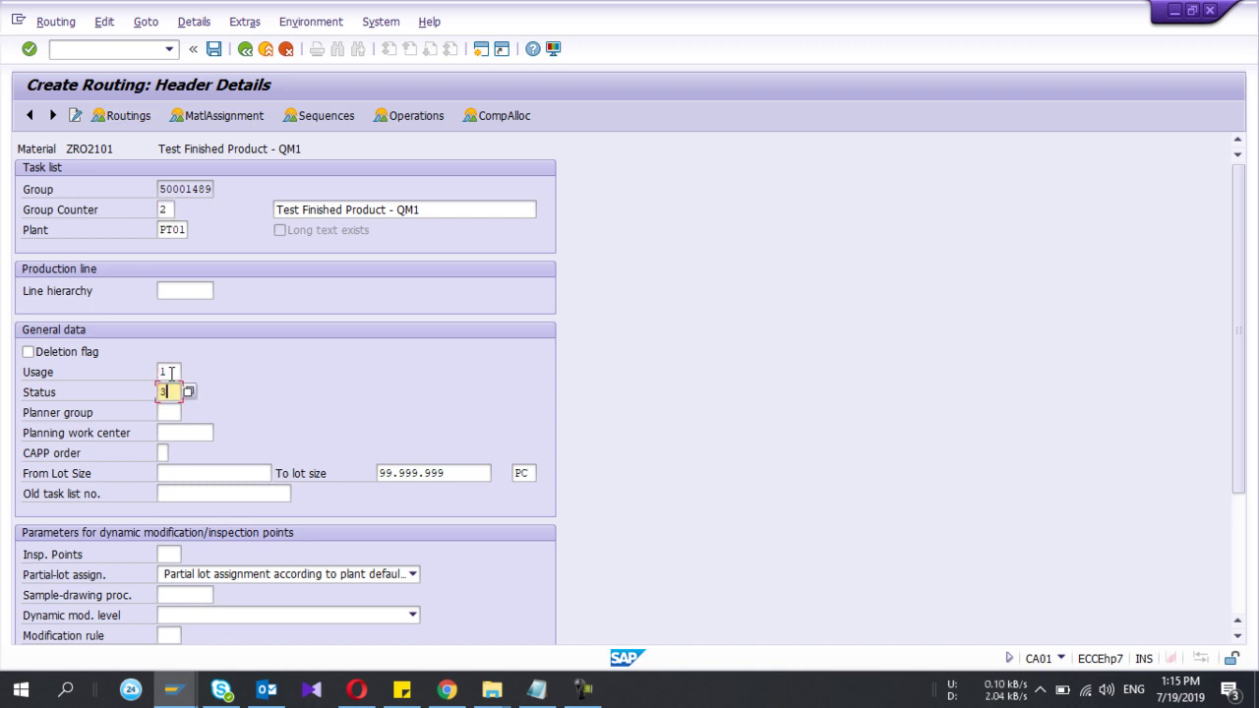
left_click(398, 117)
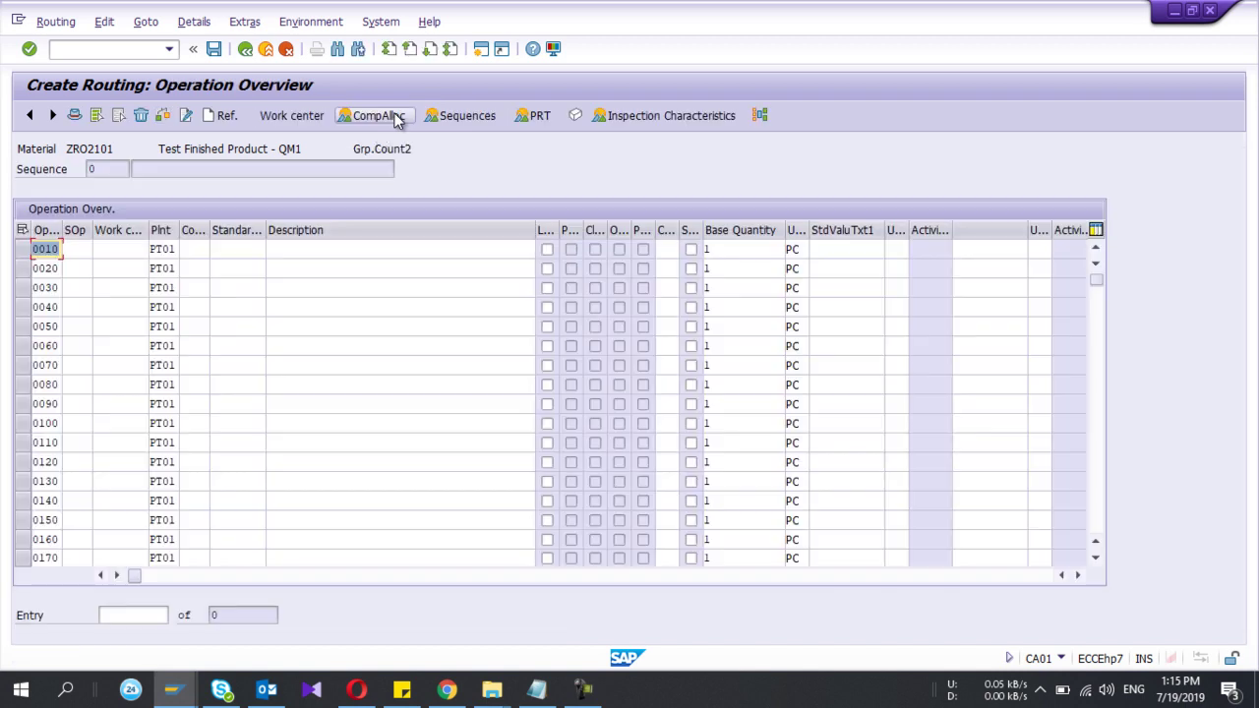
Define operation 0010 with work center WPCL1002, control key PP01 and the description Cutting
left_click(107, 250)
key("Down")
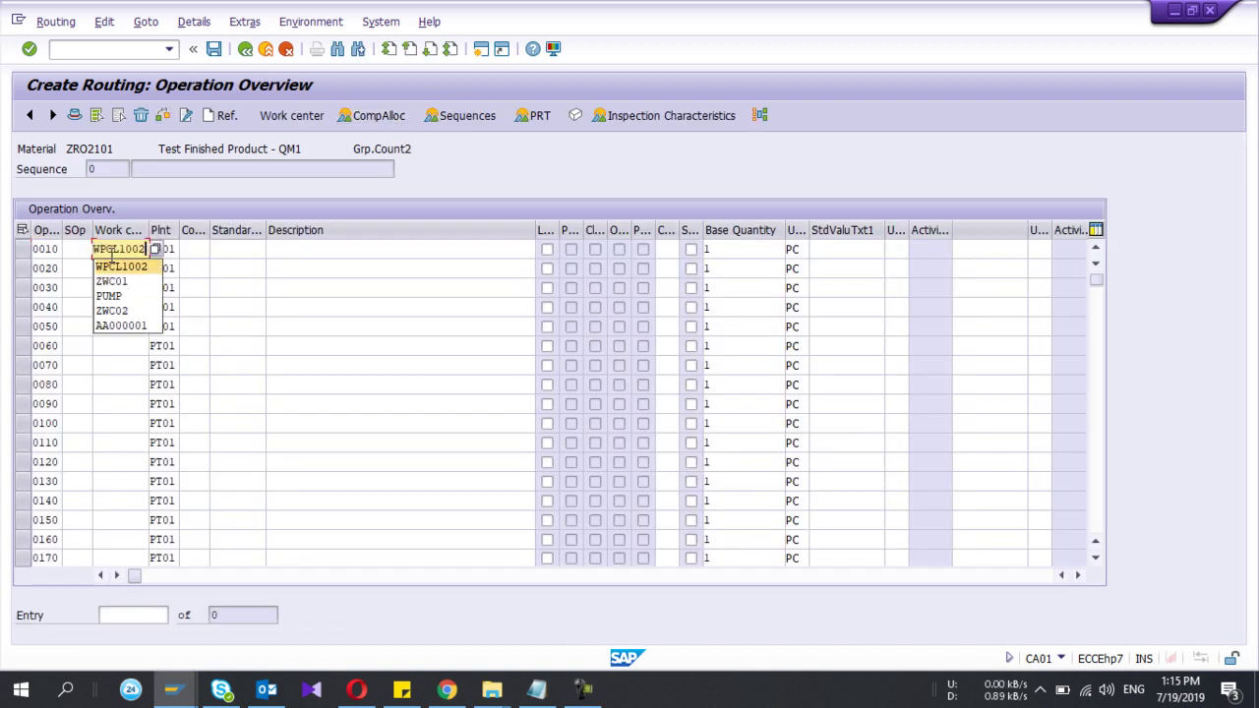
key("Tab")
key("Tab")
key("Return")
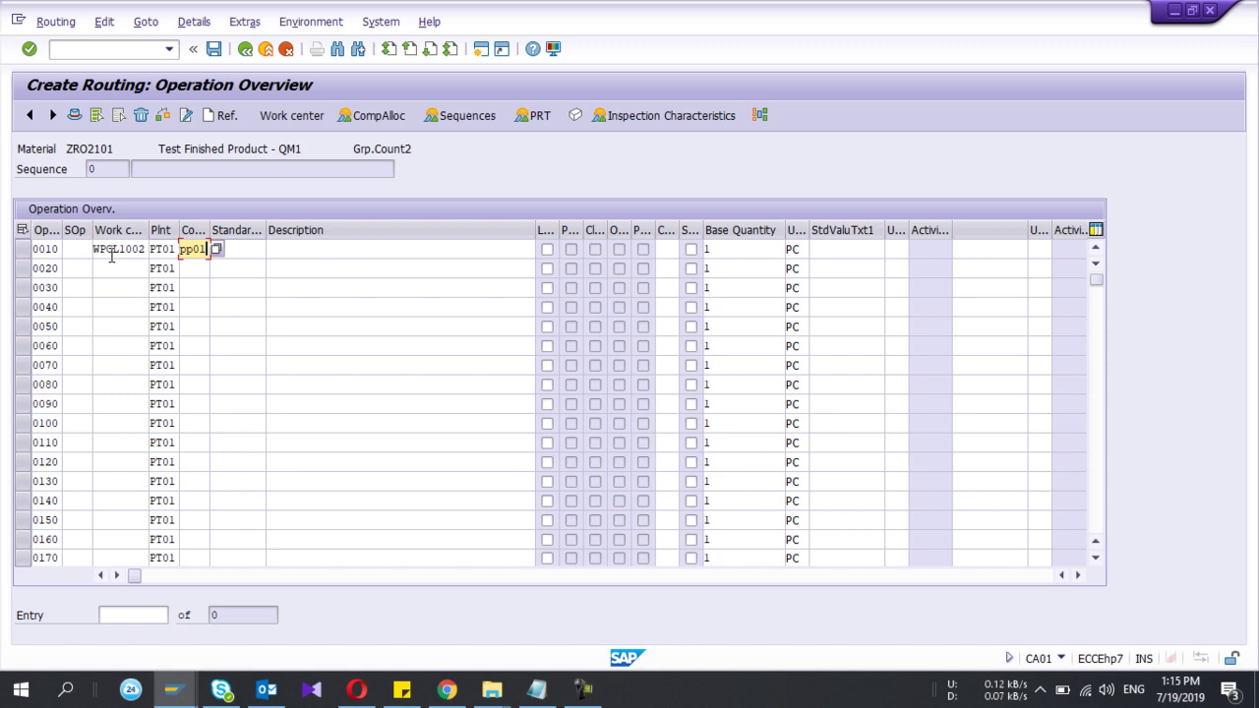
key("Tab")
key("Tab")
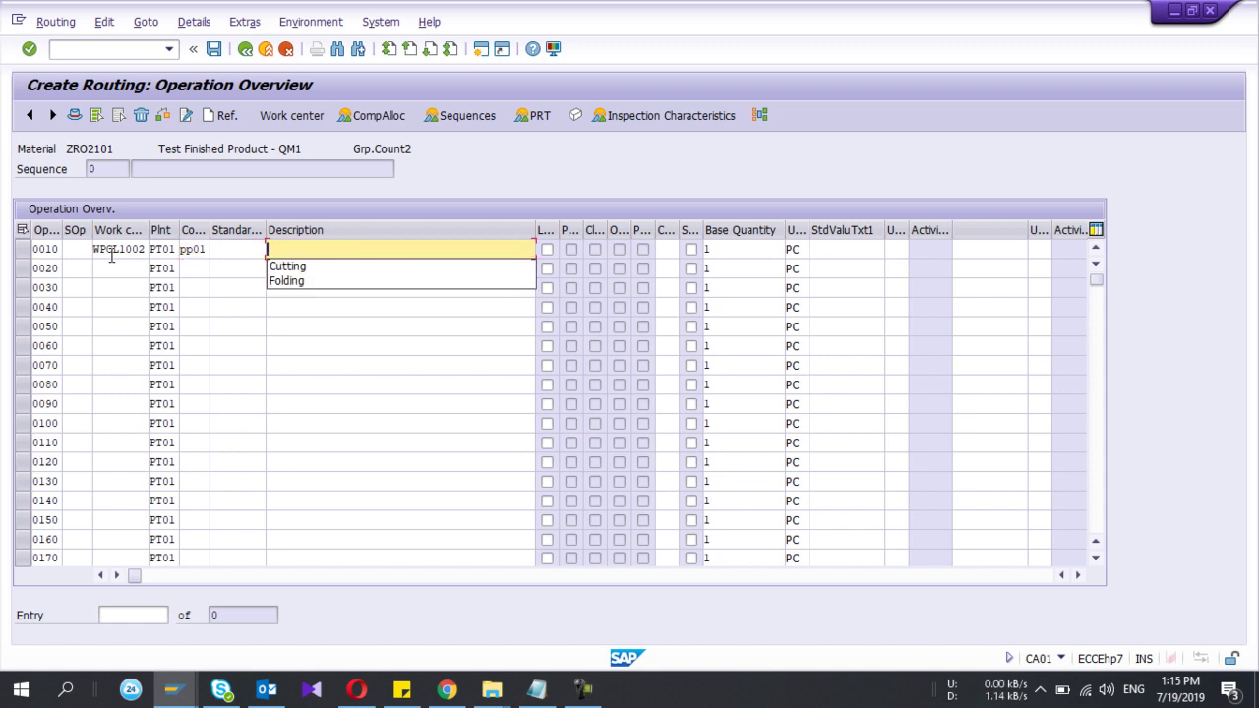
type("Cutting")
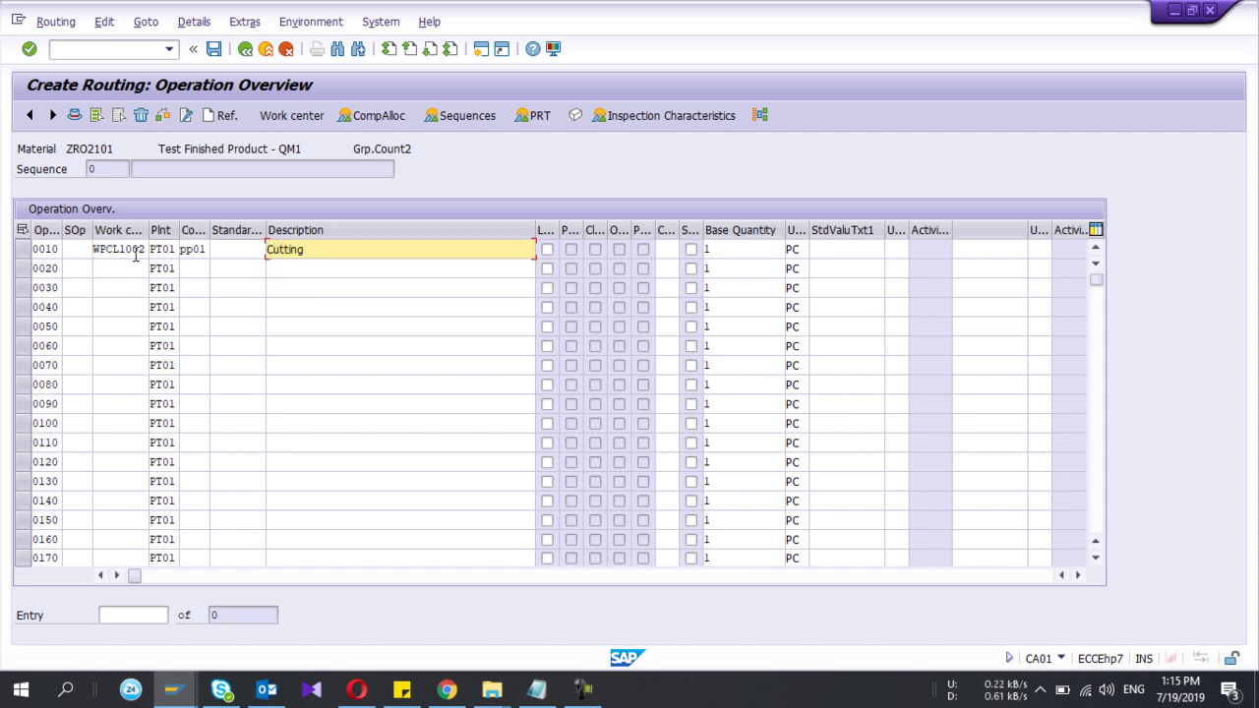
Open the details of operation 0010 and set its setup, machine and labor standard values to 1 hour each
double_click(192, 249)
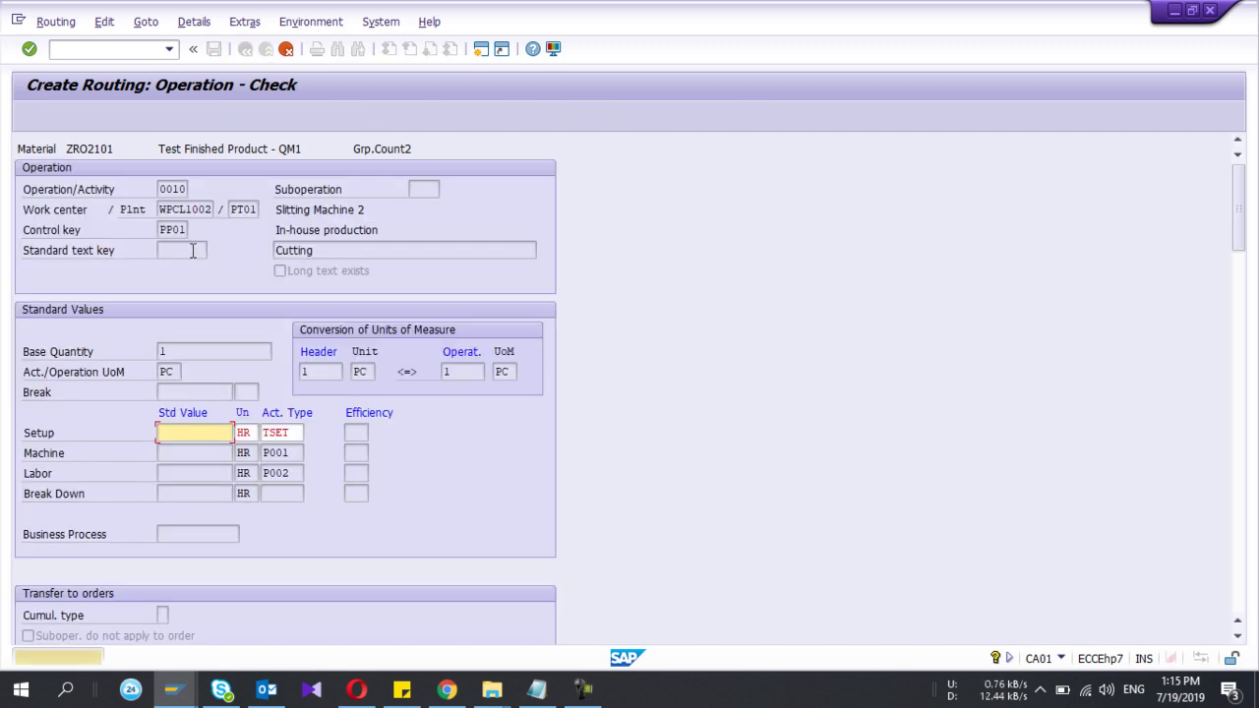
type("1")
key("Tab")
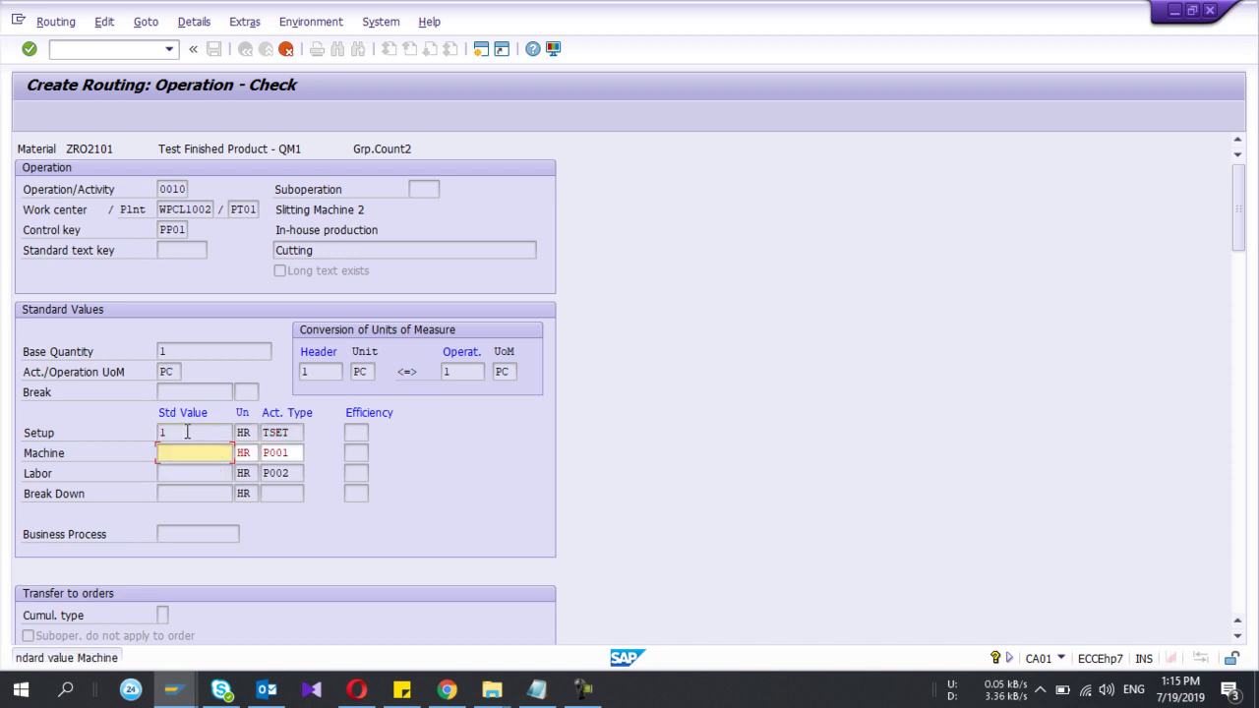
type("1")
key("Tab")
type("1")
key("Return")
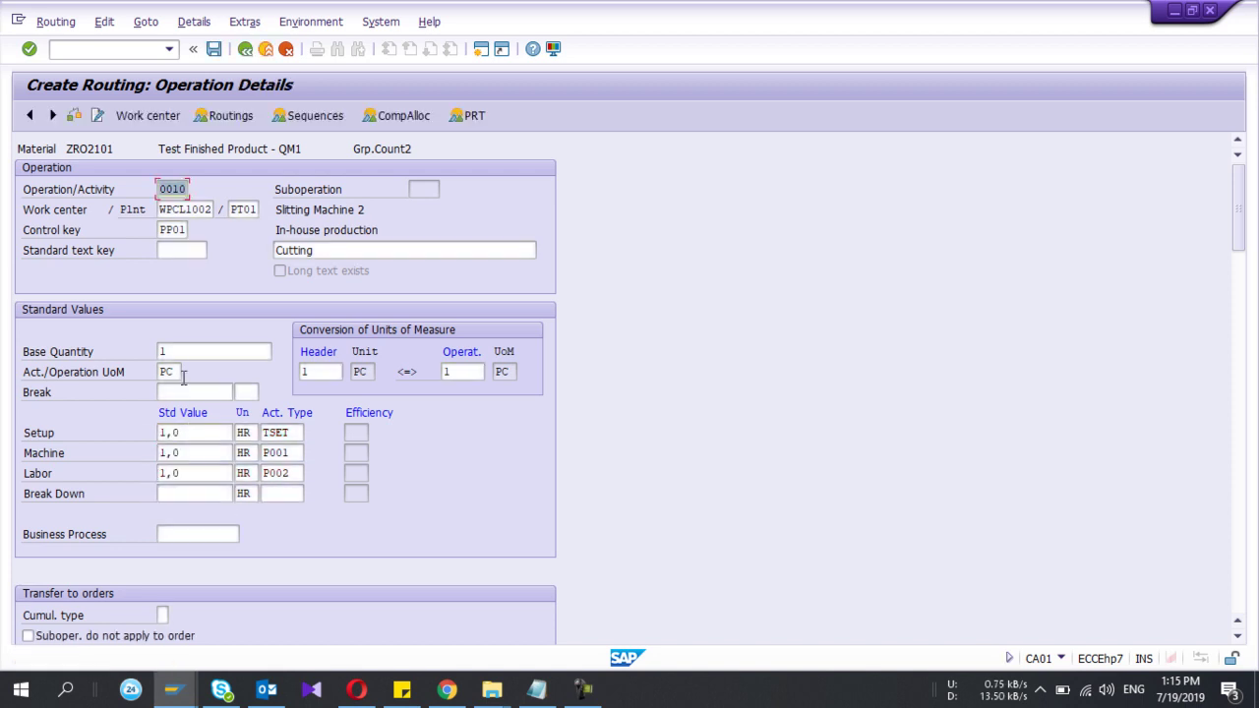
Set the base quantity of operation 0010 to 150 and save the routing
left_click(176, 354)
type("50")
double_click(177, 360)
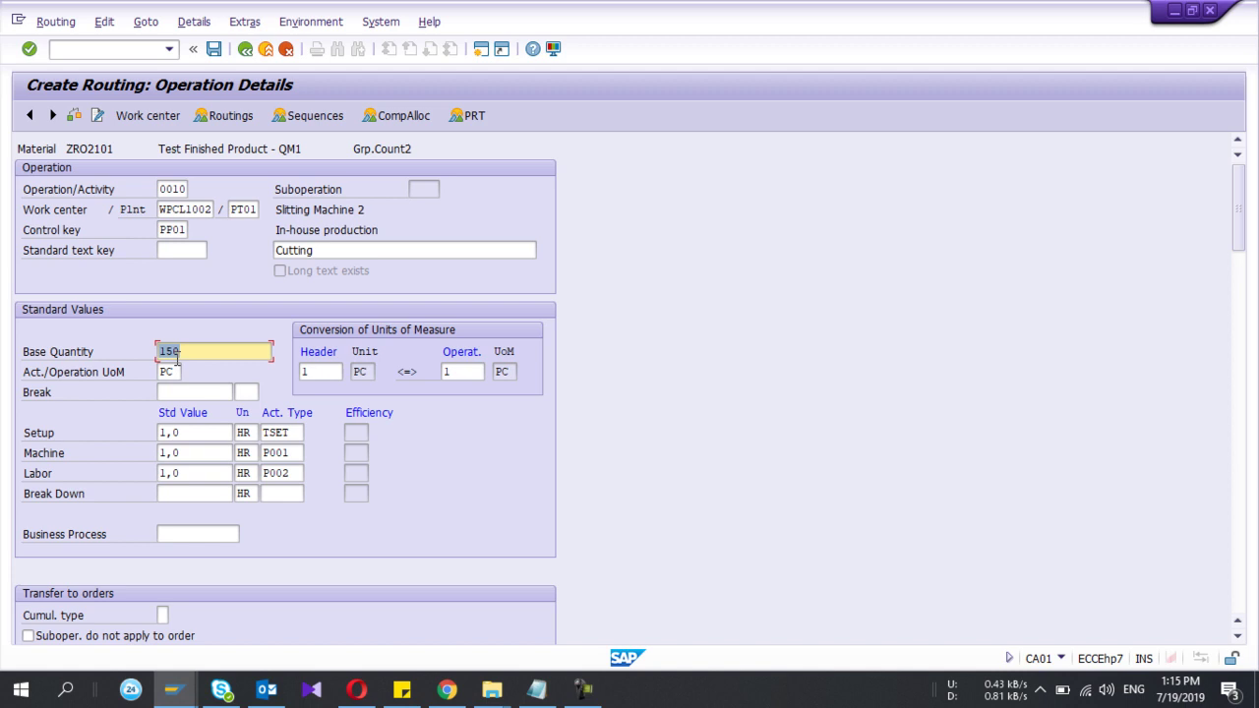
left_click(215, 49)
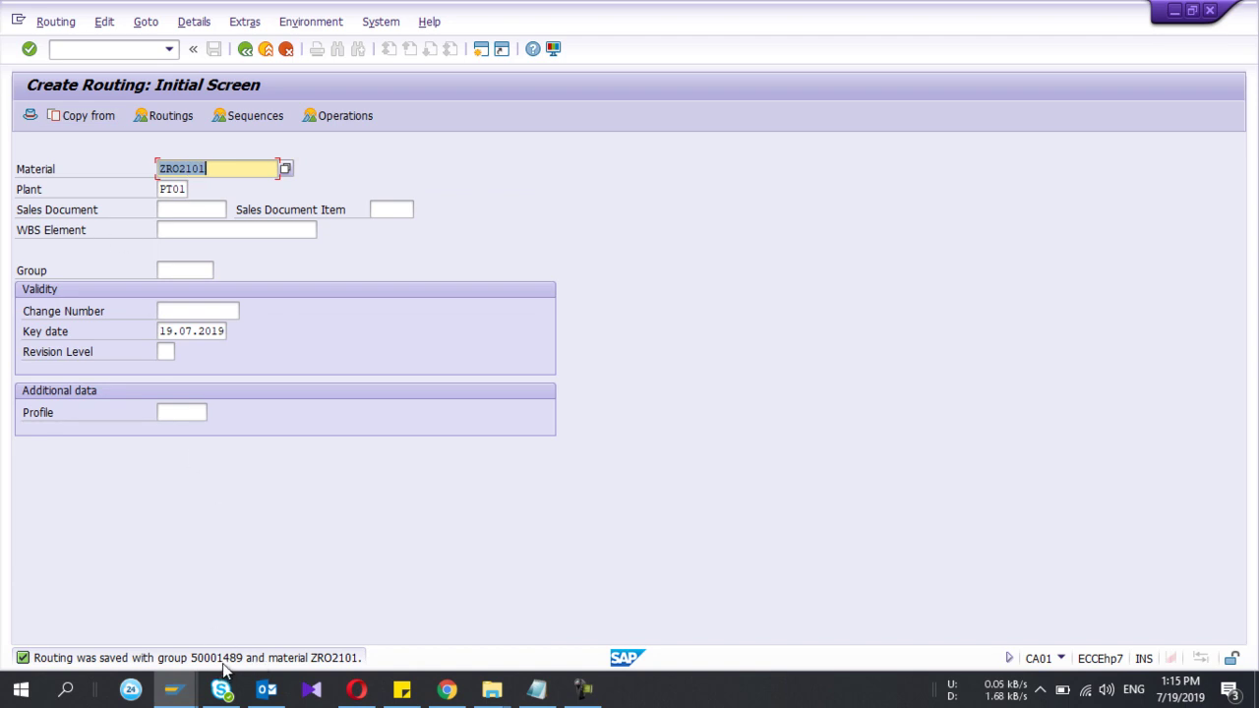
Start the routing change transaction CA02 and open the routing overview for material ZRO2101 in plant PT01
left_click(70, 50)
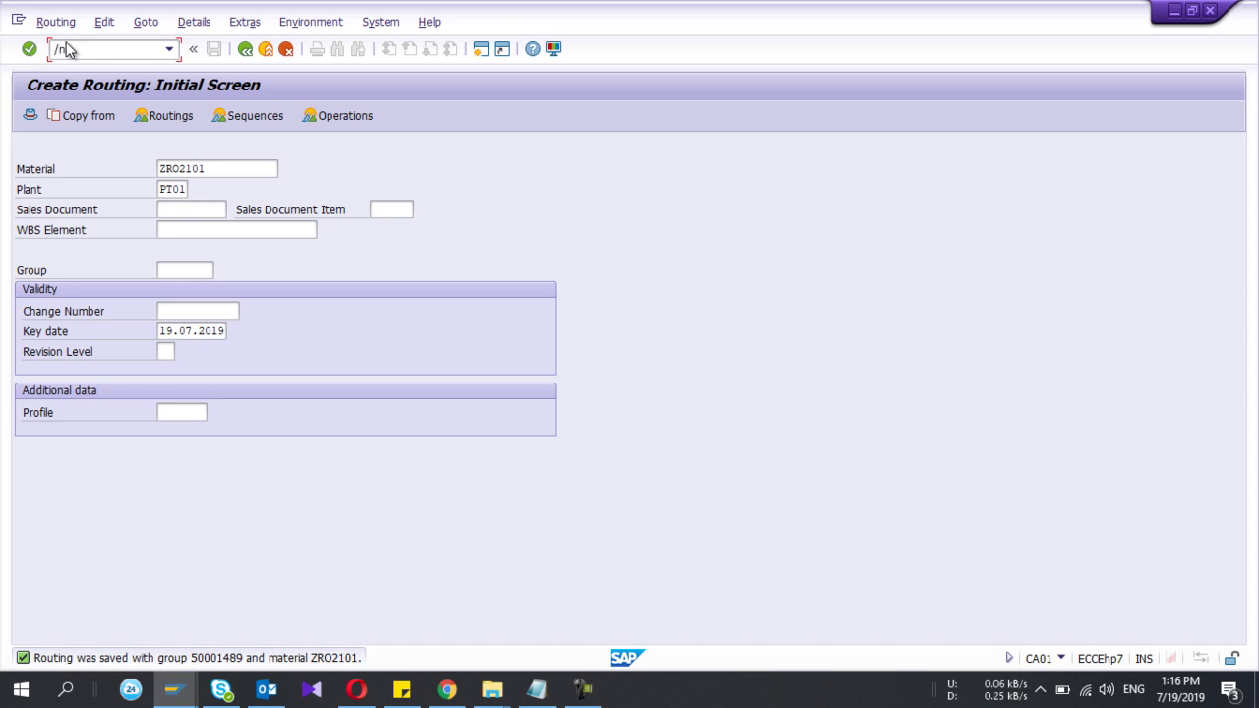
key("Return")
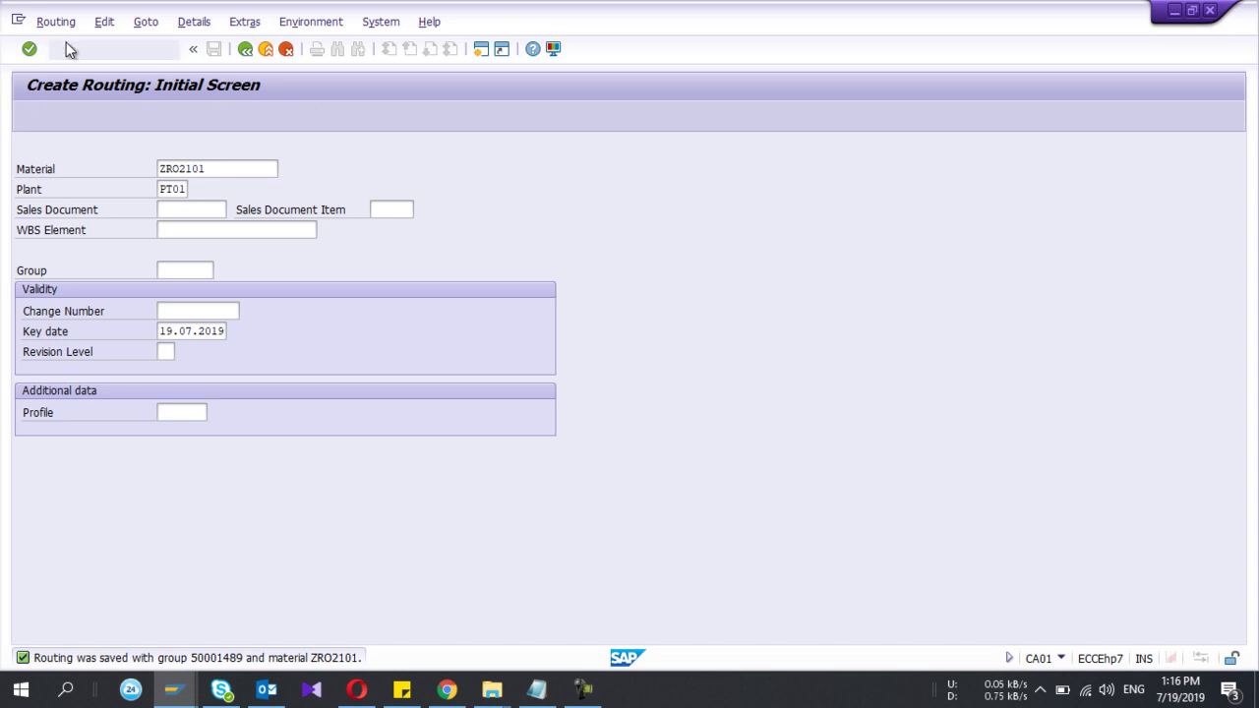
key("Return")
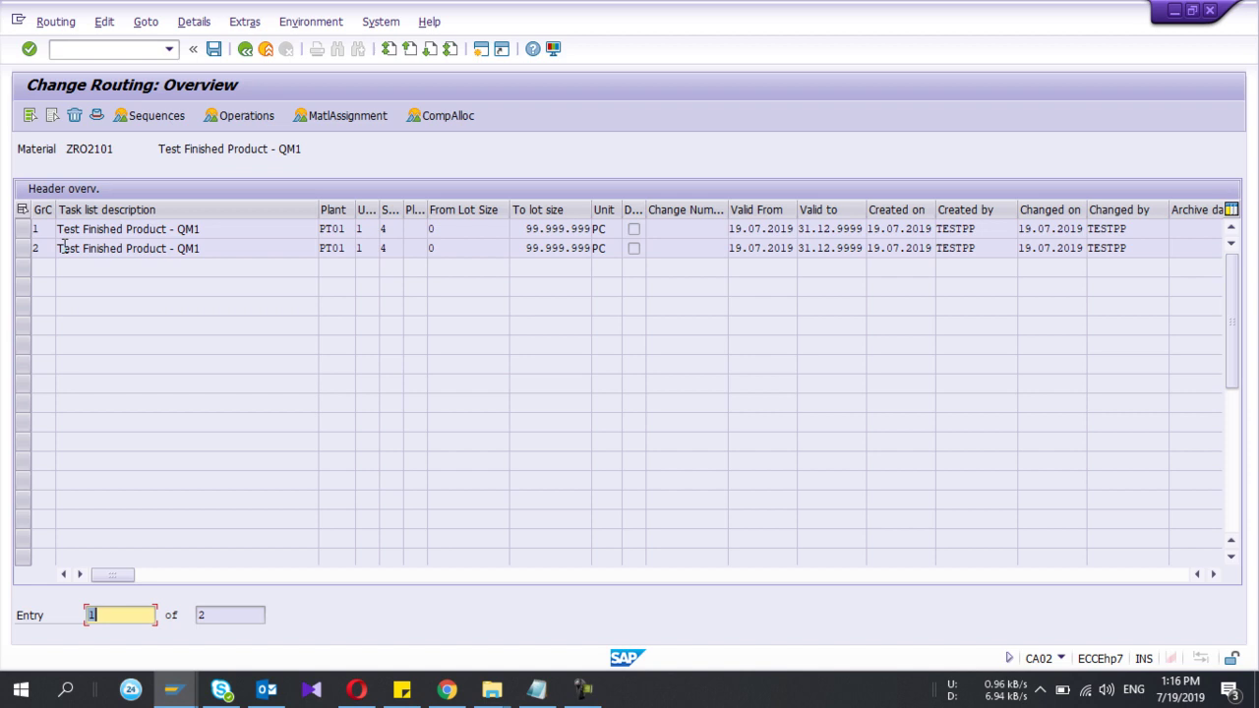
Examine the operations of the routing with group counter 1 and return to the routing overview
left_click(23, 233)
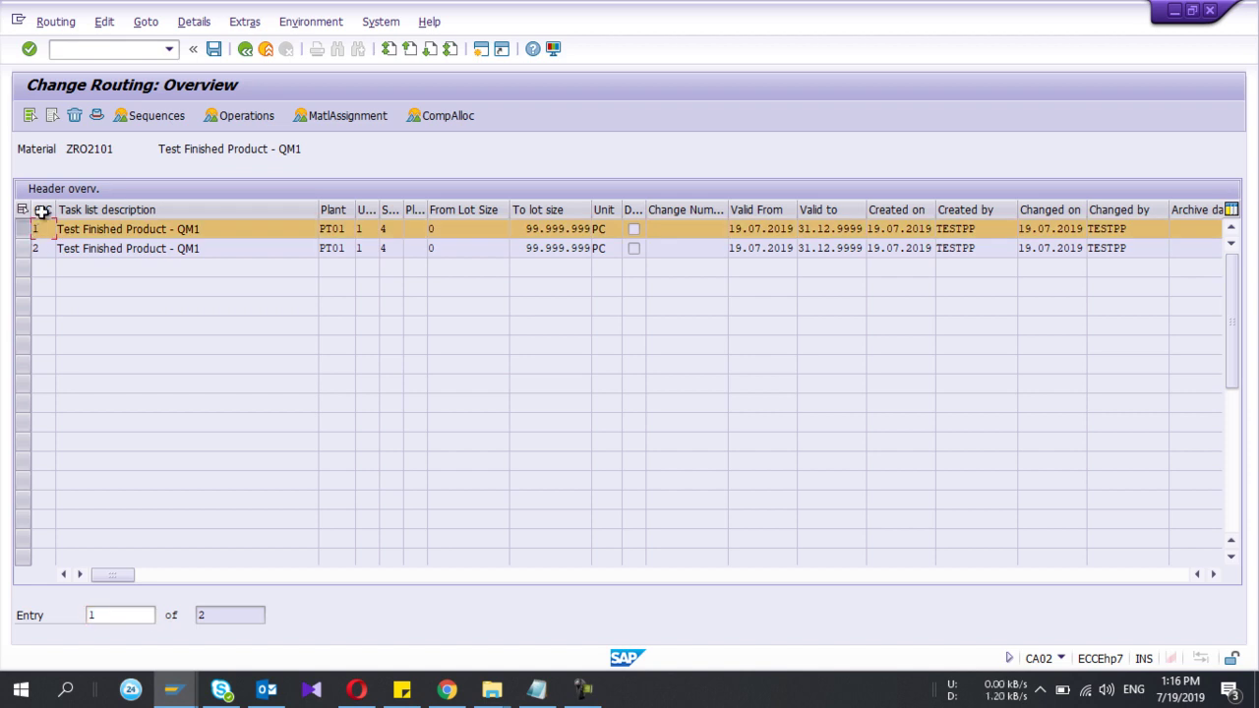
left_click(24, 248)
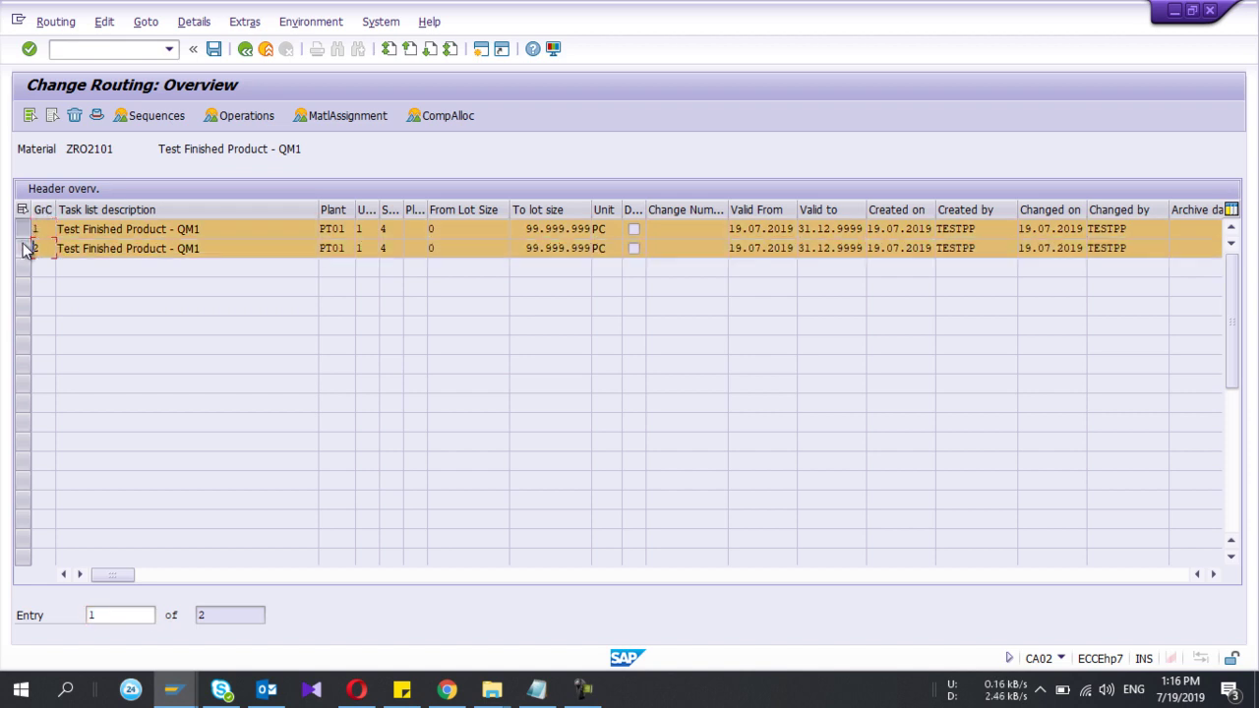
left_click(23, 228)
key("F5")
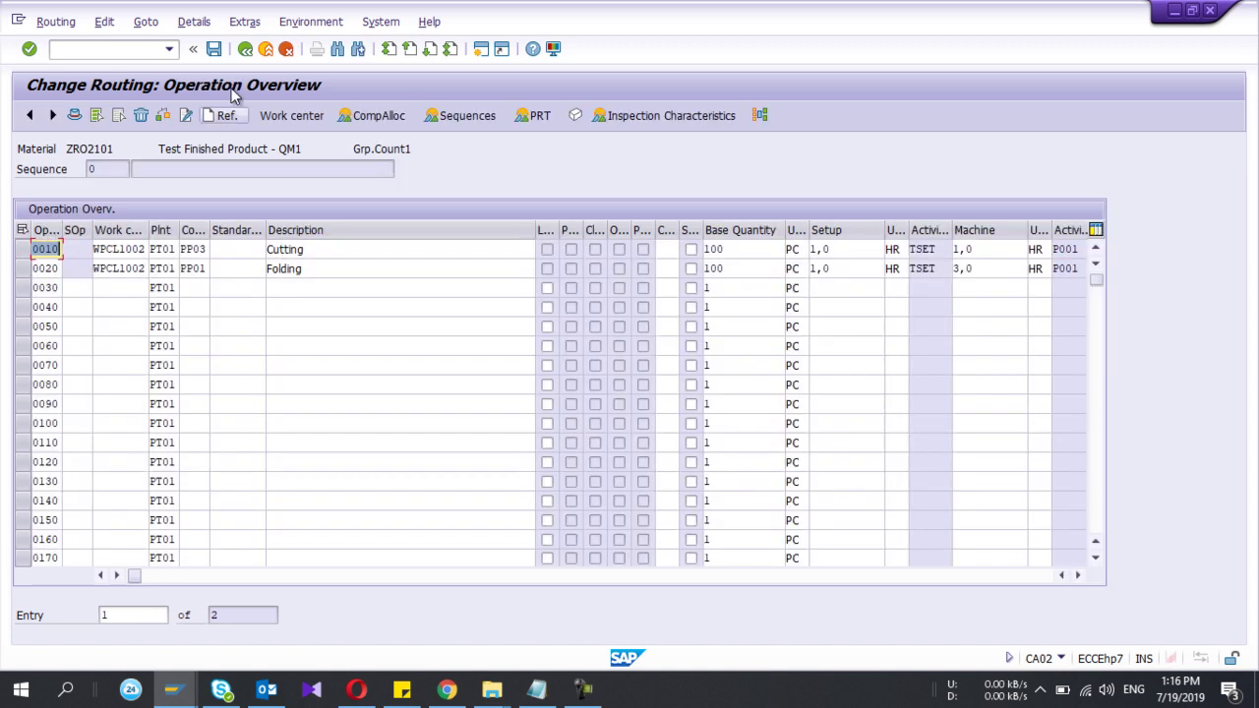
left_click(245, 48)
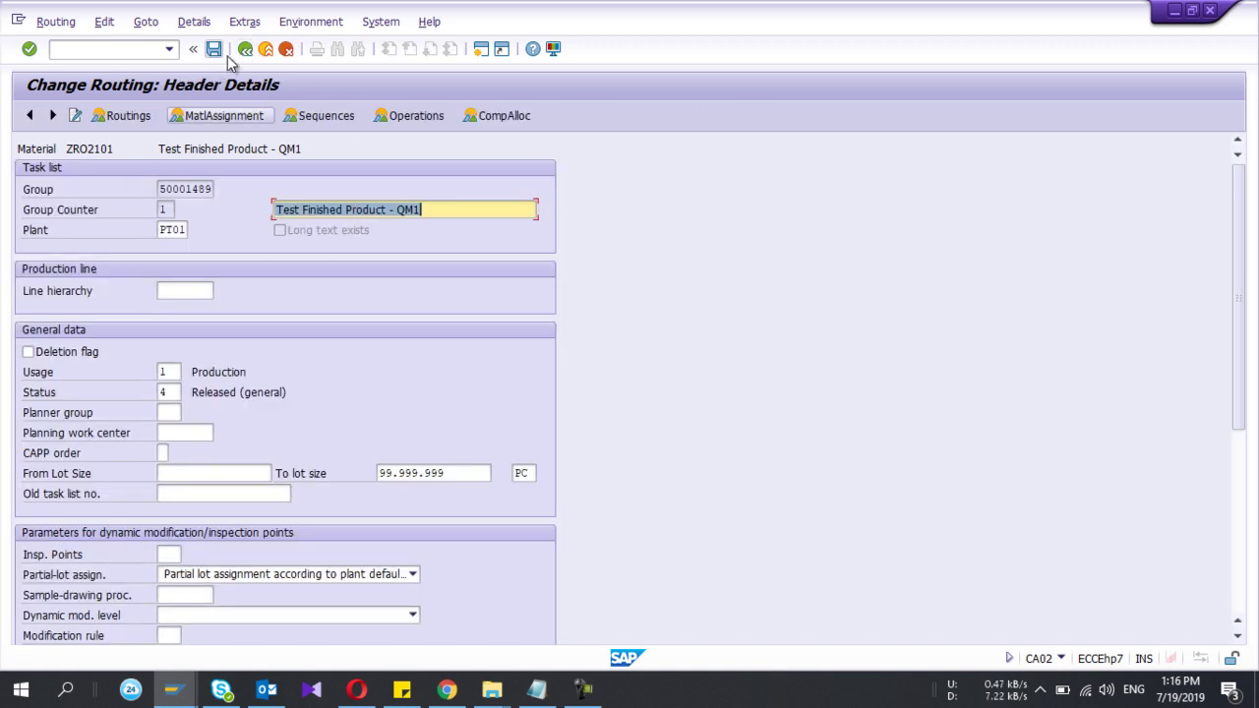
left_click(245, 48)
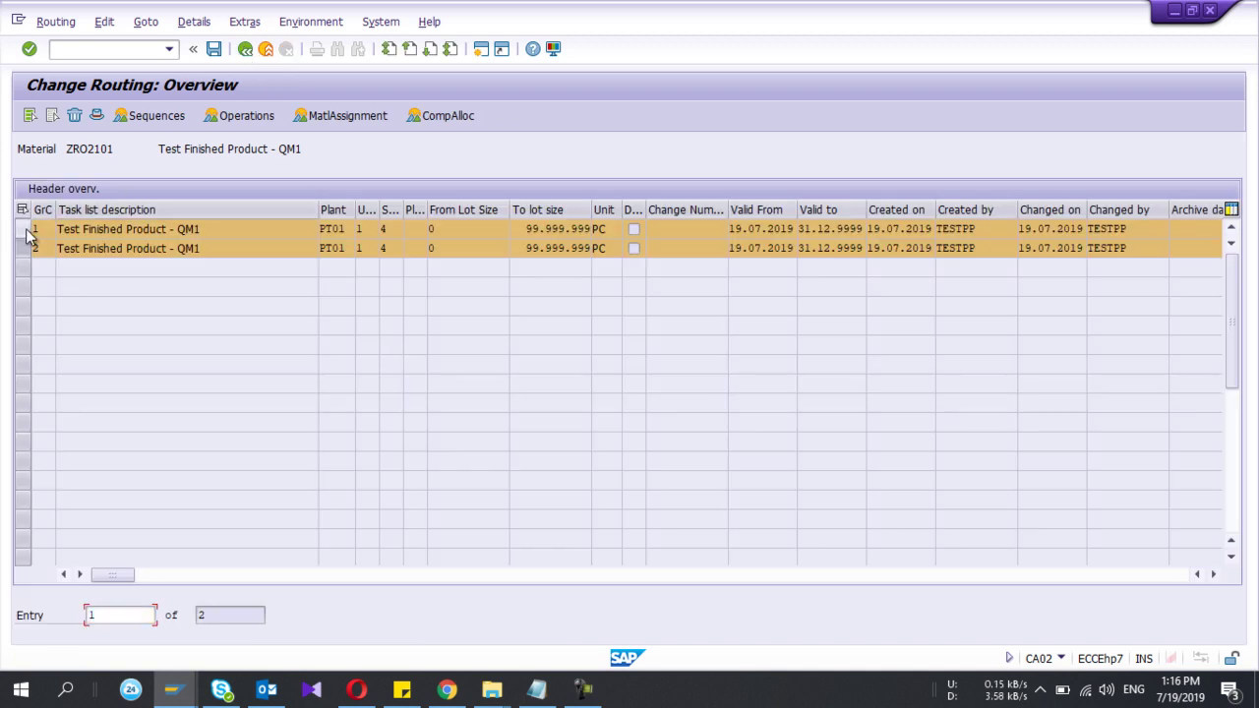
Open the operation overview of the routing with group counter 2 and save
left_click(25, 232)
double_click(69, 249)
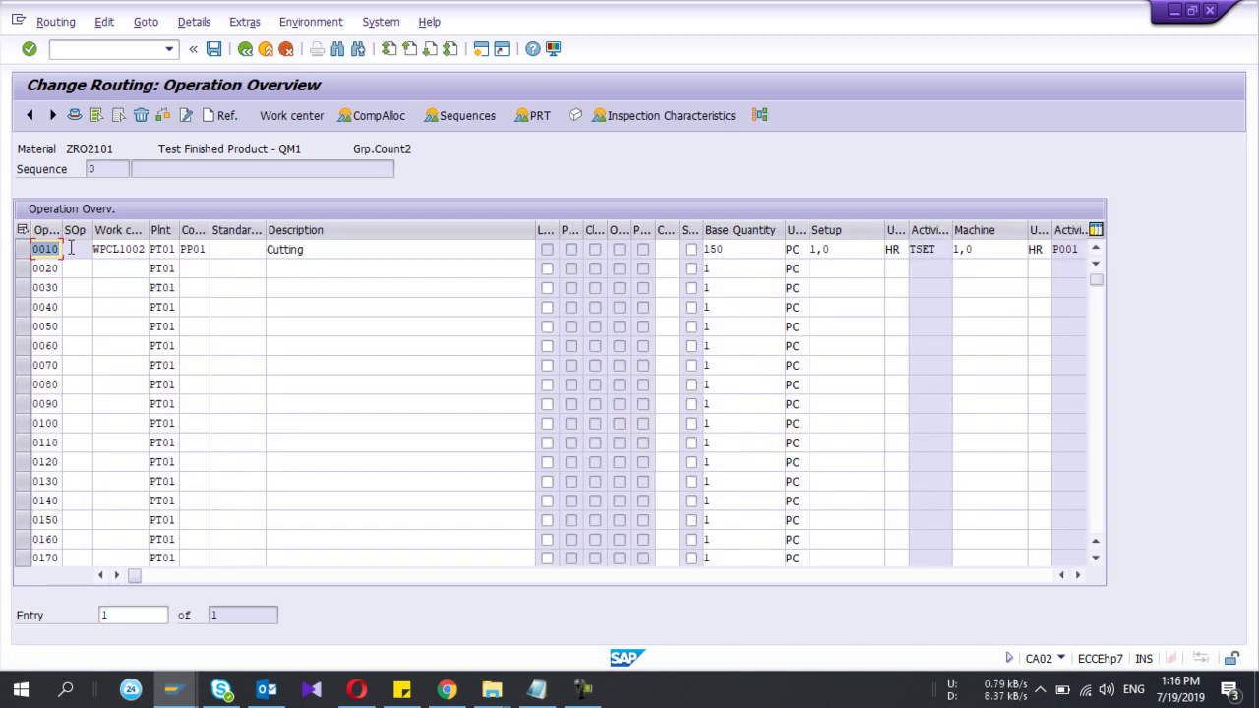
left_click(214, 50)
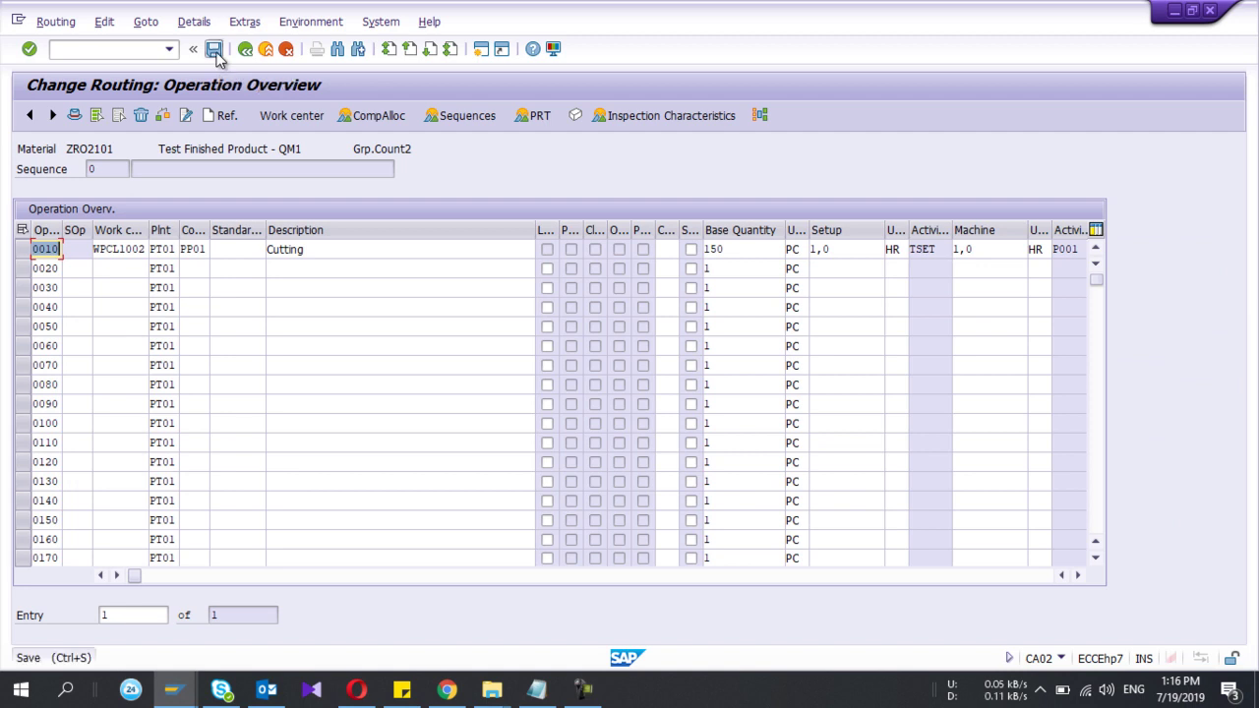